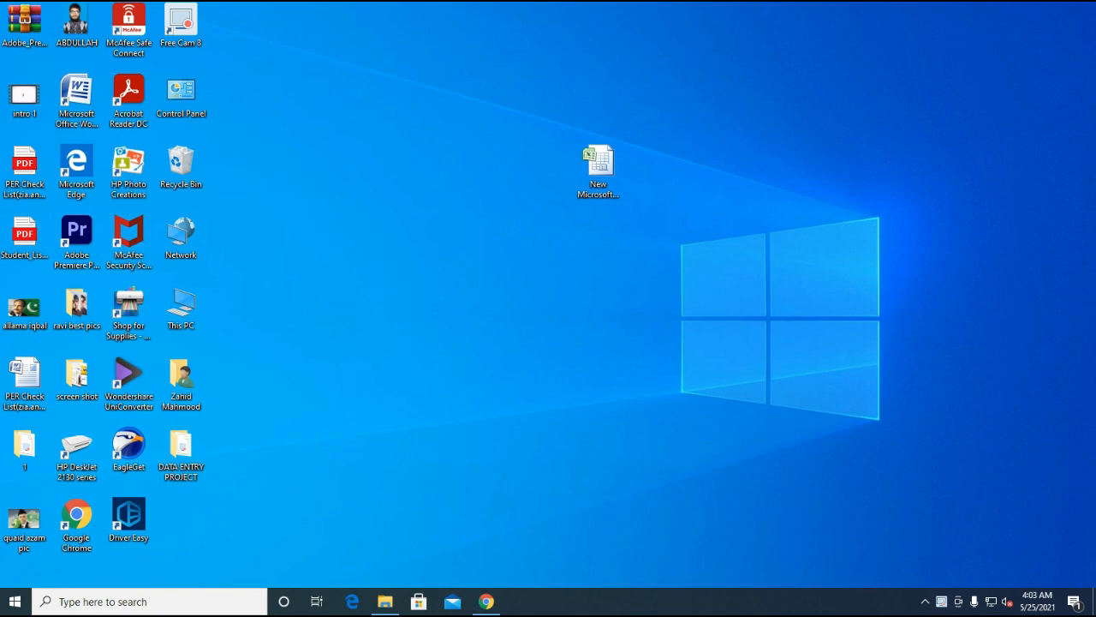
- Open the 'New Microsoft Office Excel Worksheet (2)' workbook from the desktop
click(597, 165)
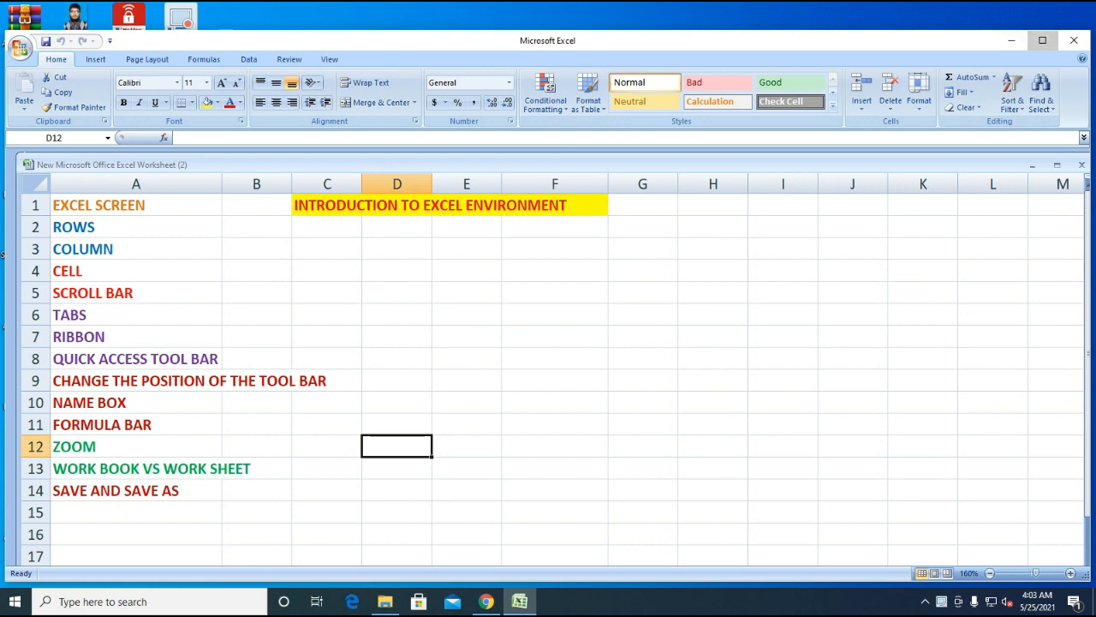
- Maximize the Excel window and switch from INTRODUCTION to the empty Sheet1
click(1043, 41)
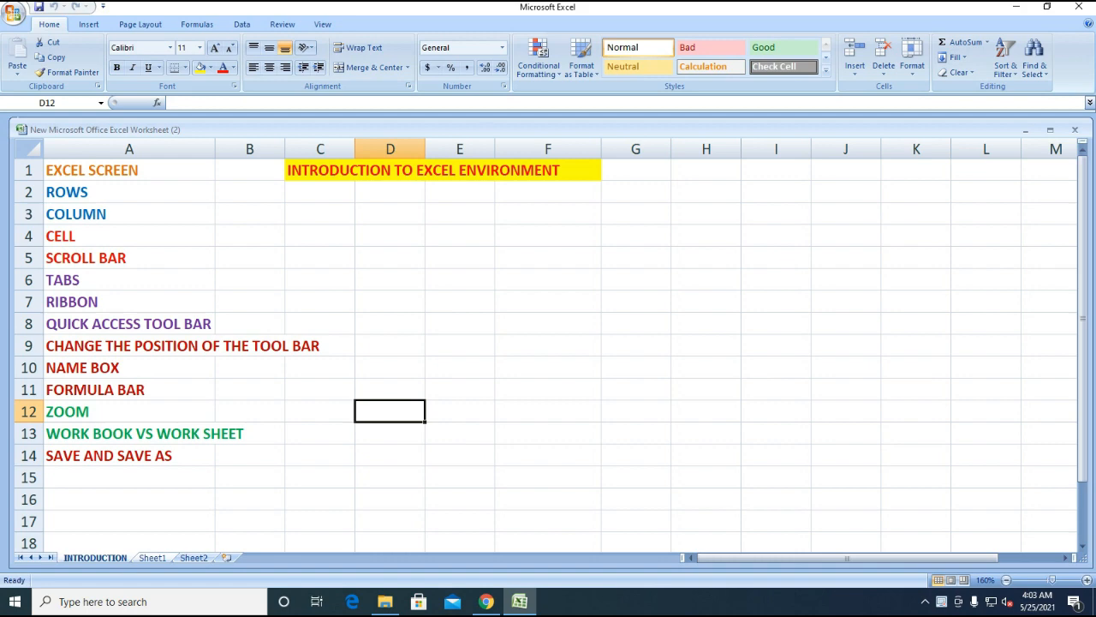
click(152, 558)
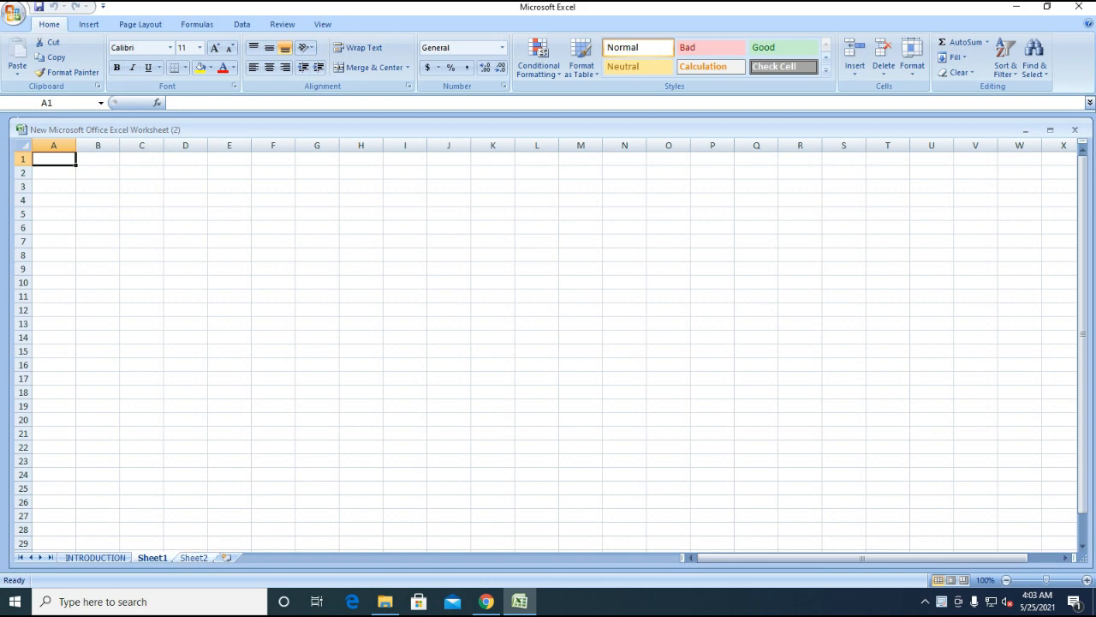
- Enter the heading 'Sr.No' in cell A1
text(Srn.)
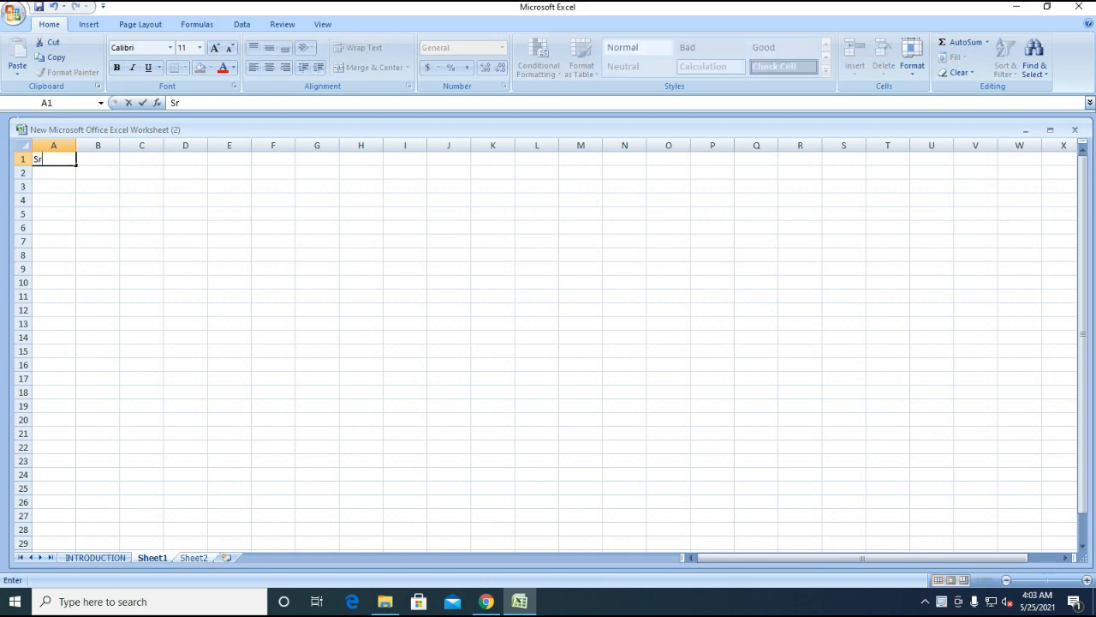
key(BackSpace)
key(BackSpace)
text(.No)
key(Return)
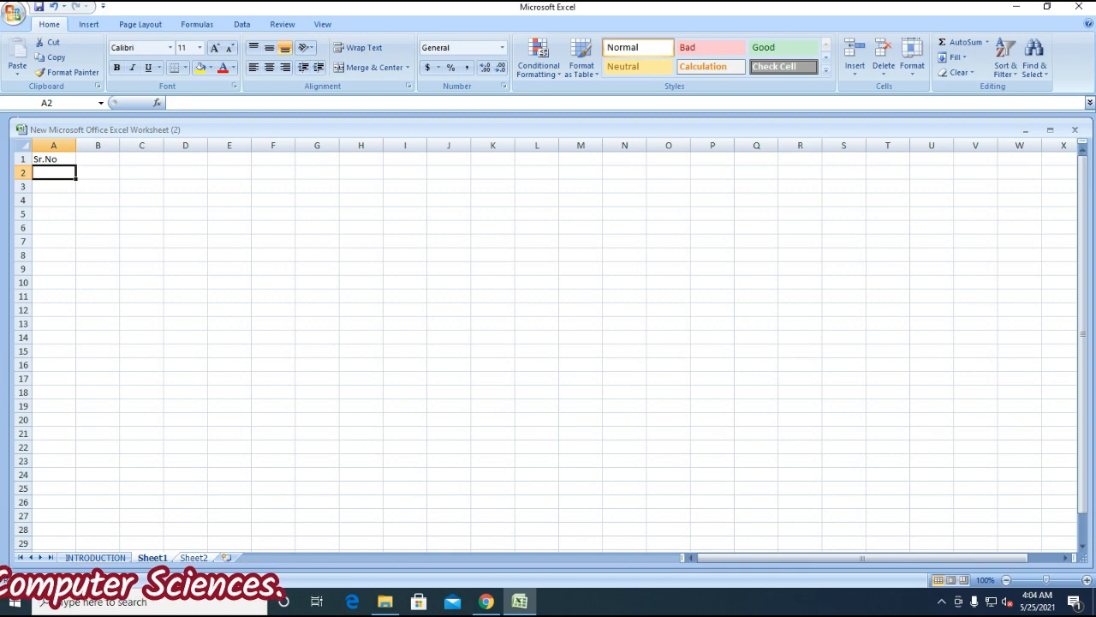
- Enter 'name' in B1 and a two-line 'Maximum Marks' heading in C1
key(Up)
key(Right)
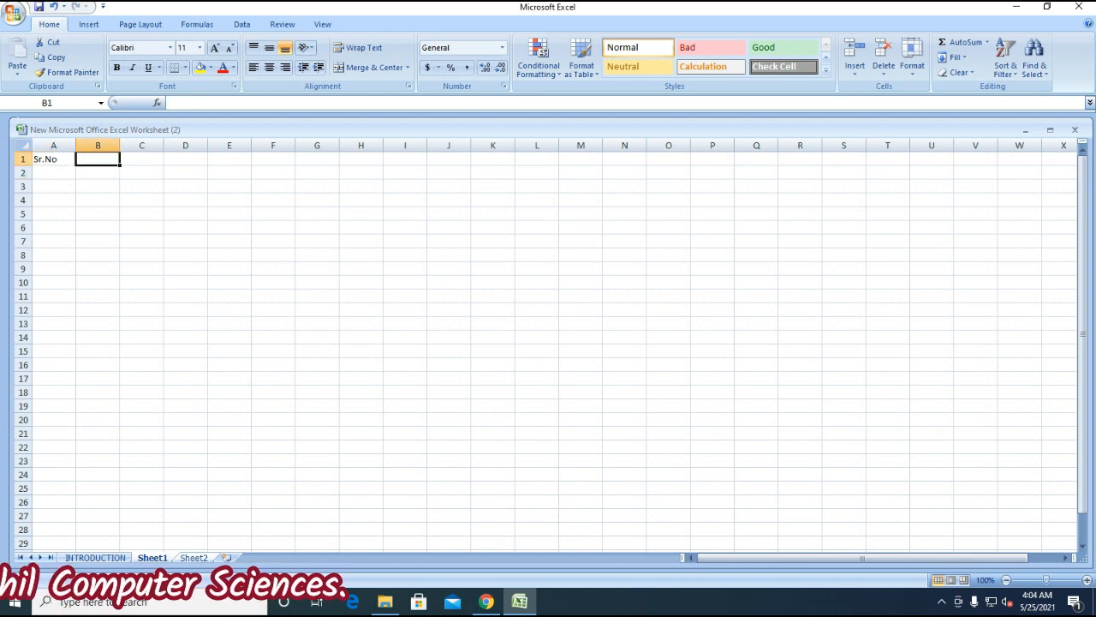
text(name)
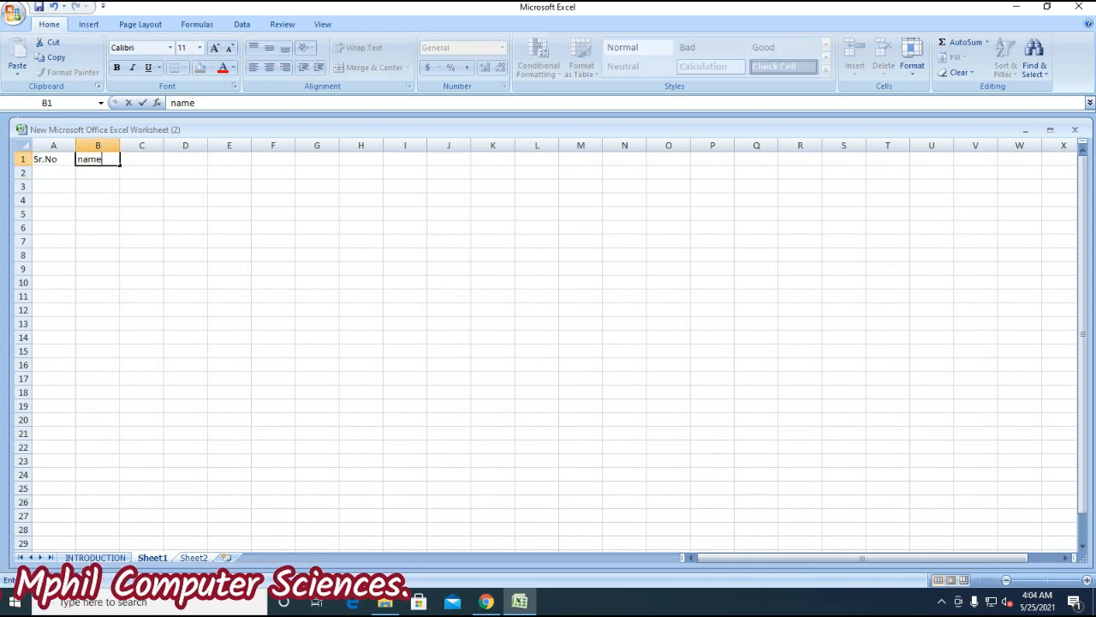
key(Tab)
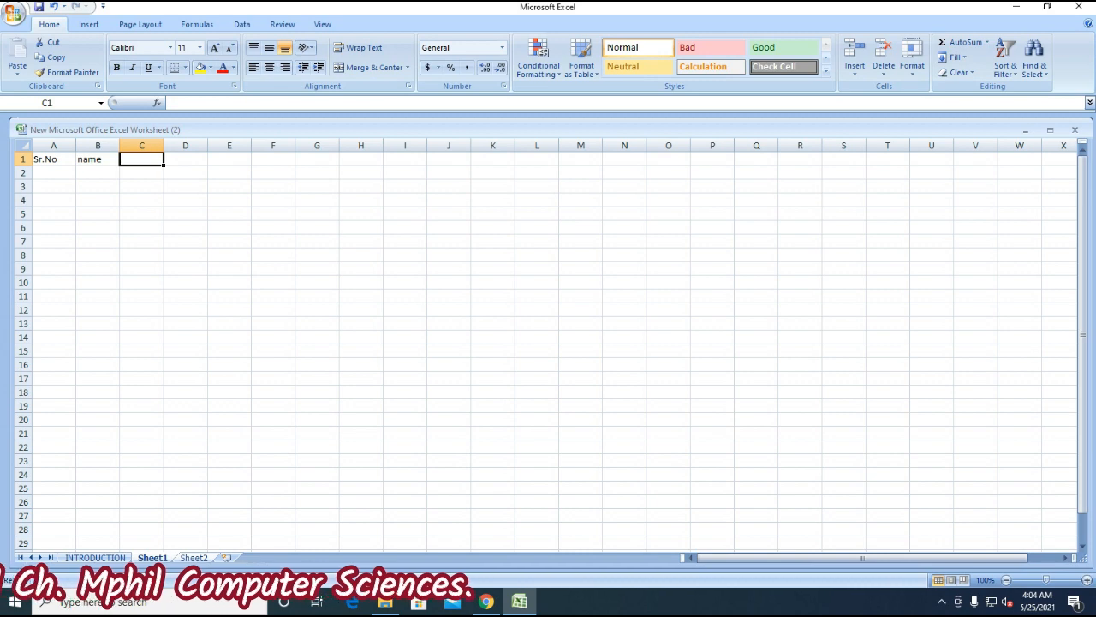
text(Maxi)
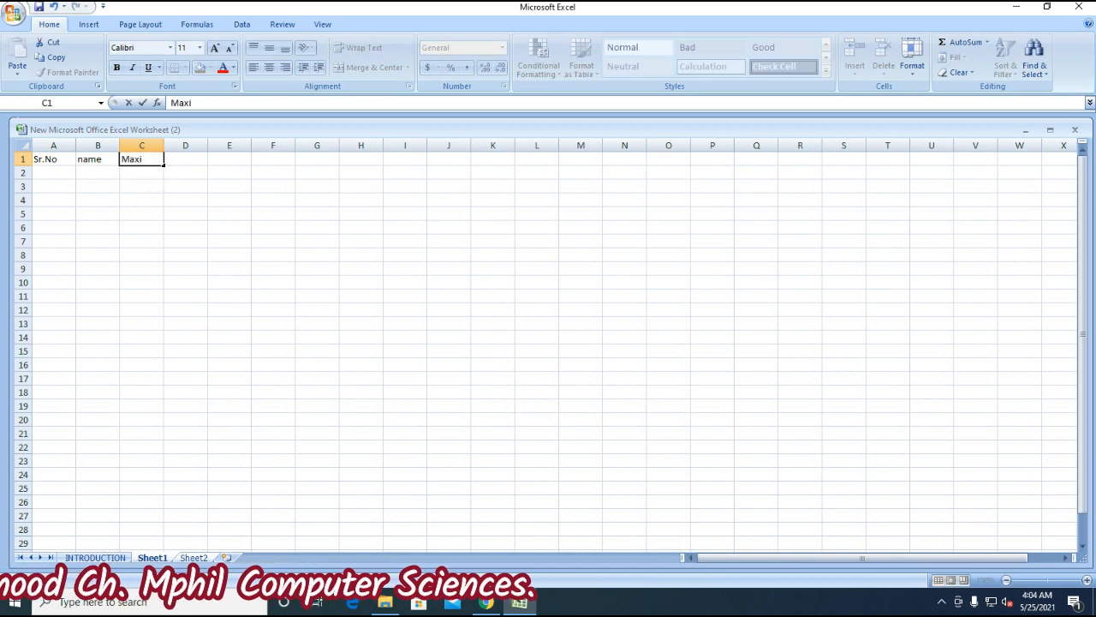
text(mum)
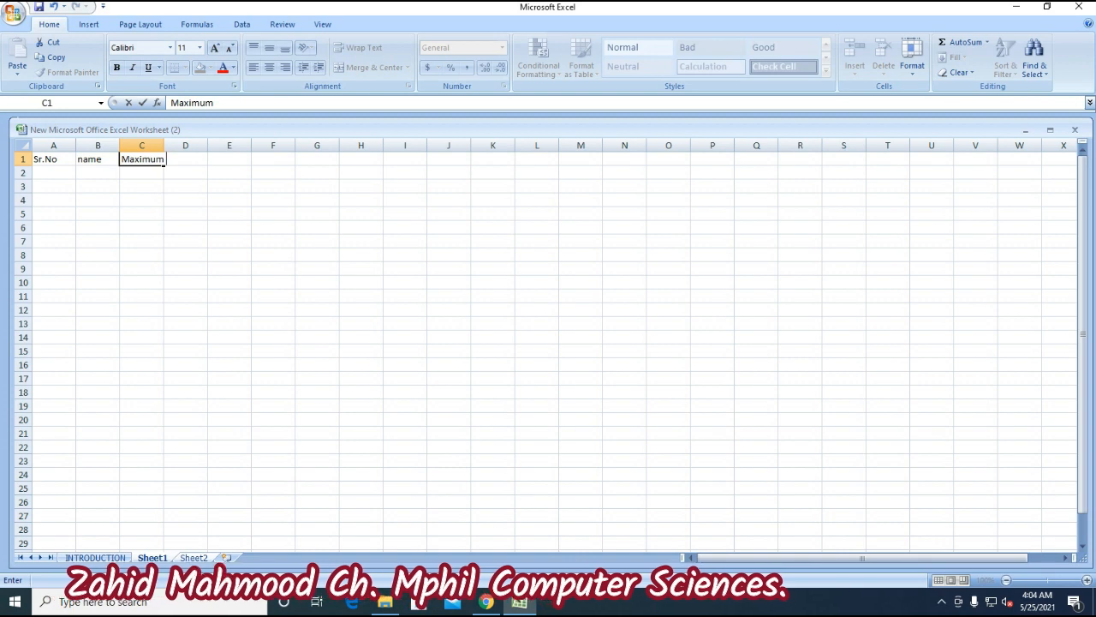
key(alt+Return)
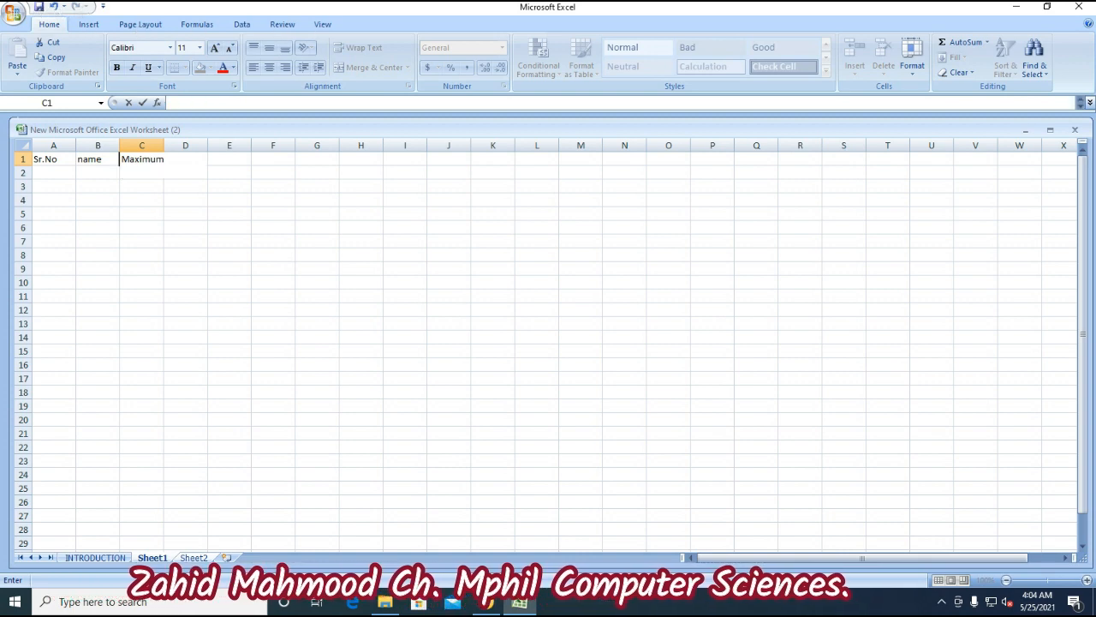
text(Ma)
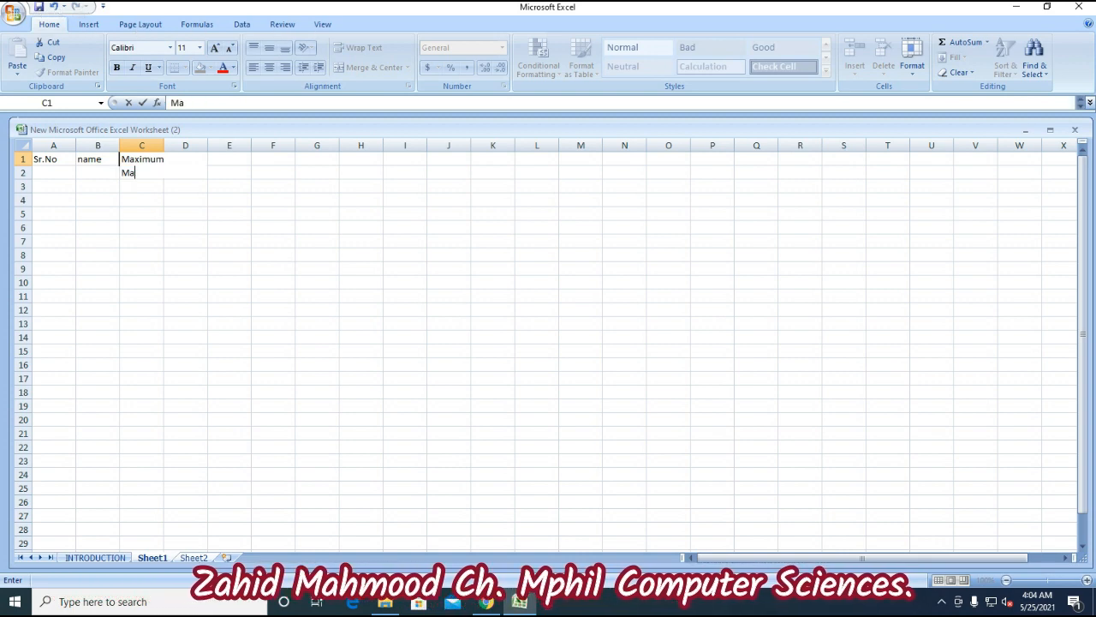
text(rks)
key(Return)
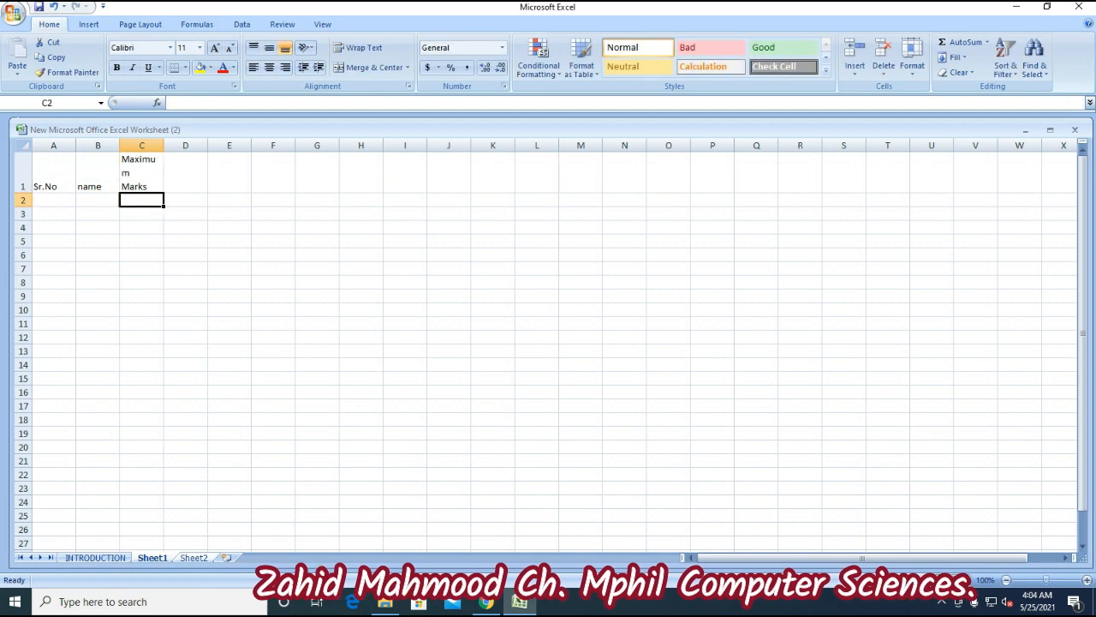
key(Up)
key(Right)
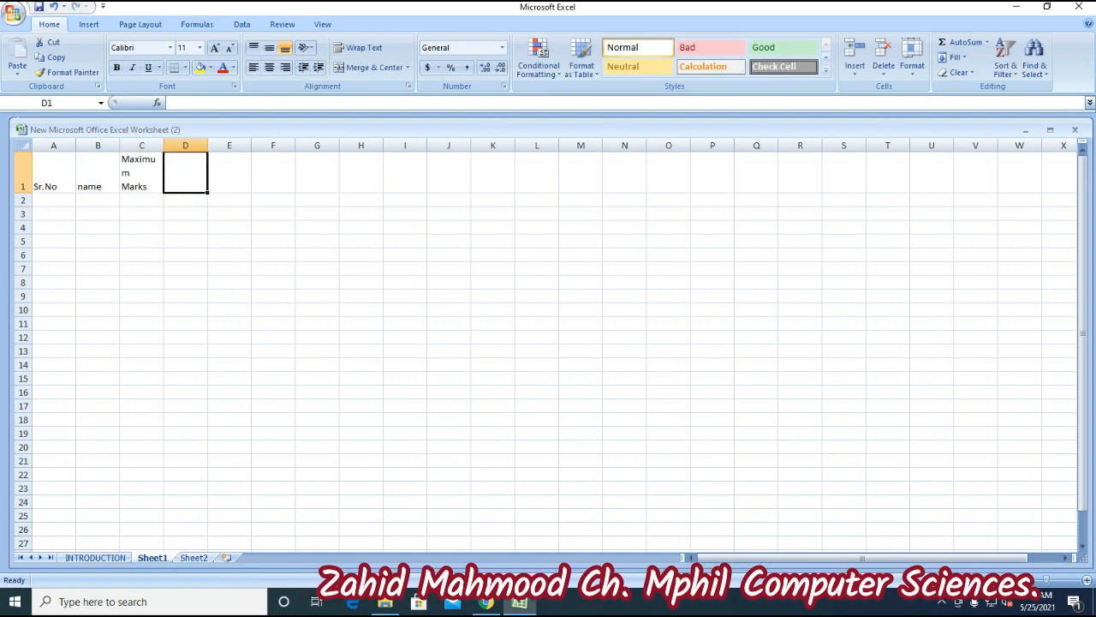
- Widen column C and enter the heading 'Marks Obtained' in D1
drag(163, 145, 174, 146)
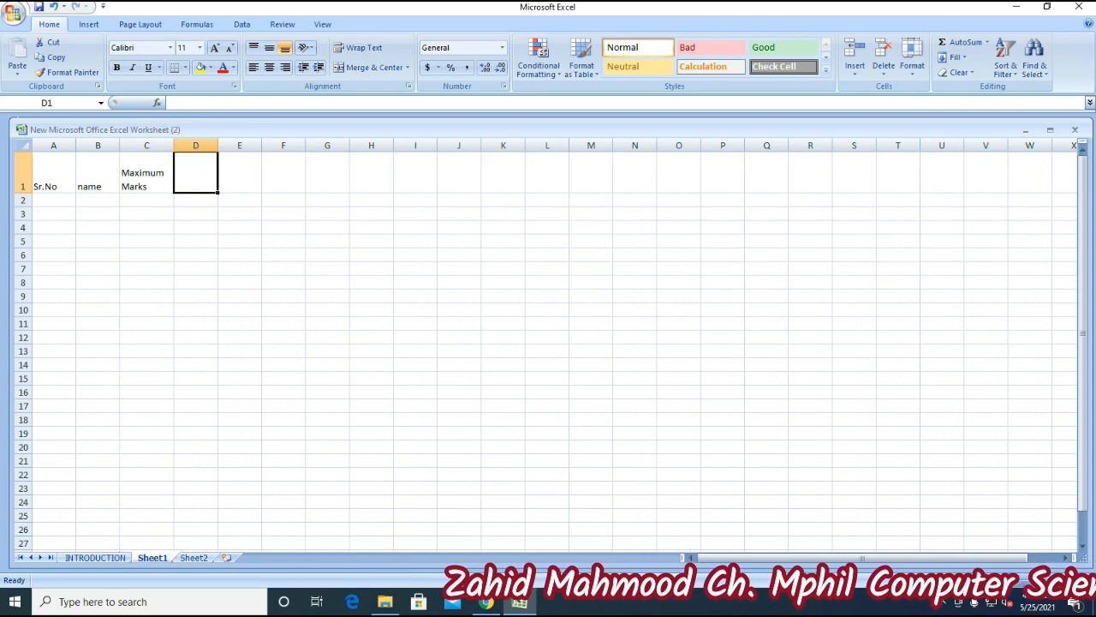
text(Ma)
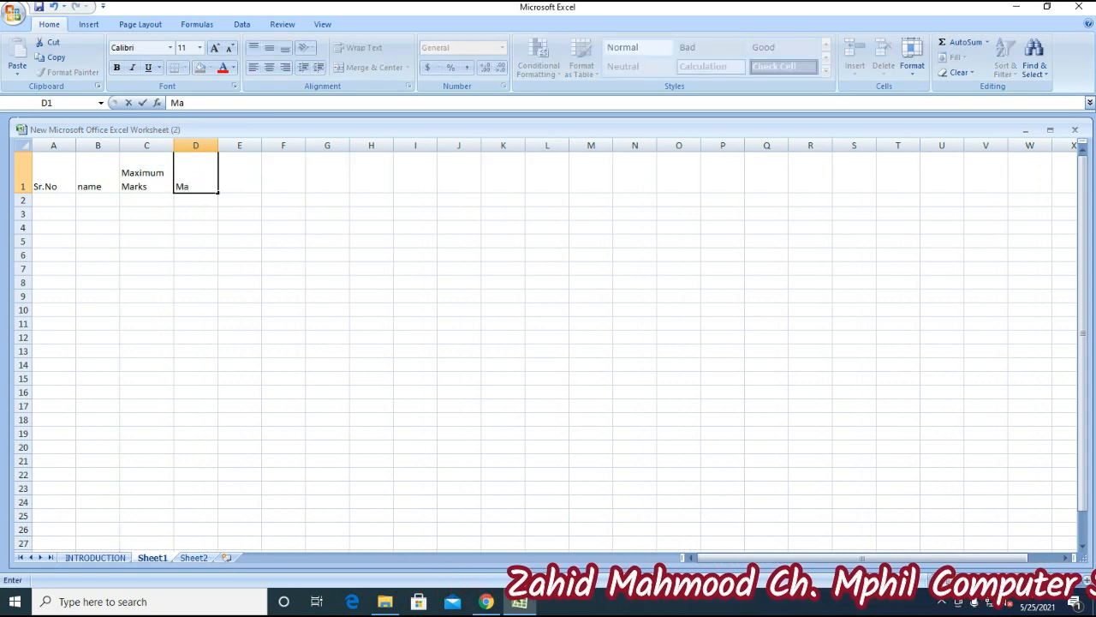
text(rk)
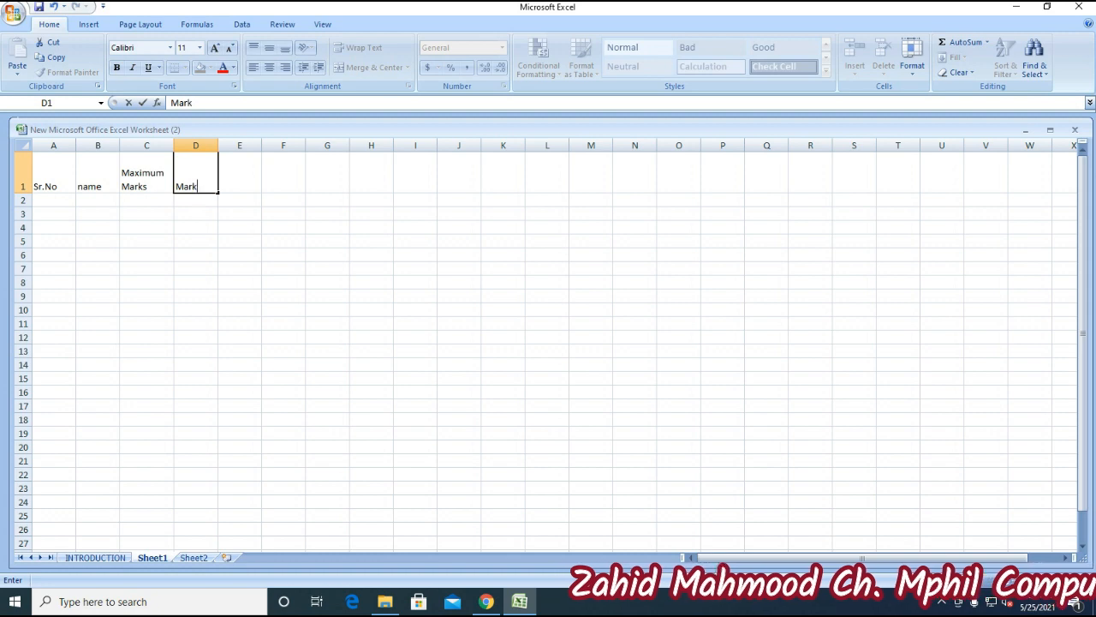
text(s)
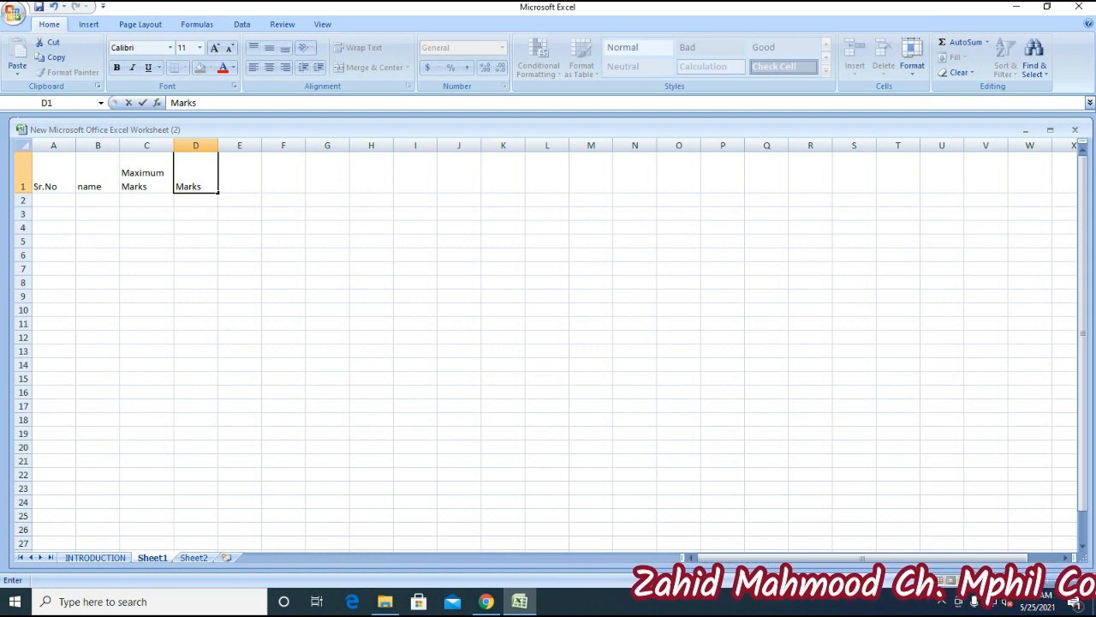
text( Obtai)
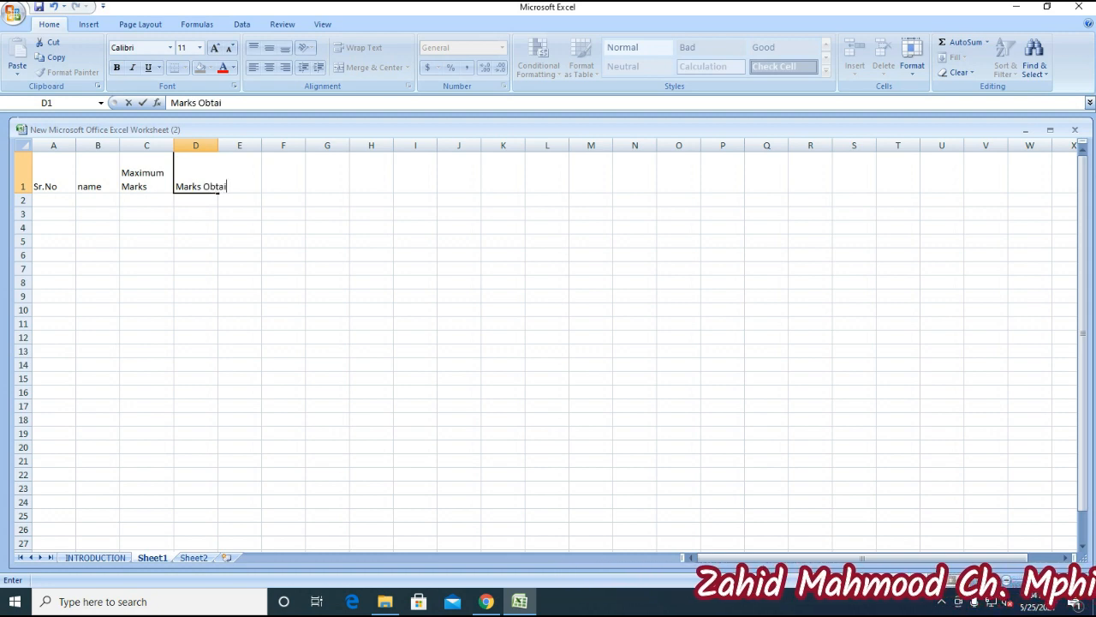
text(ned)
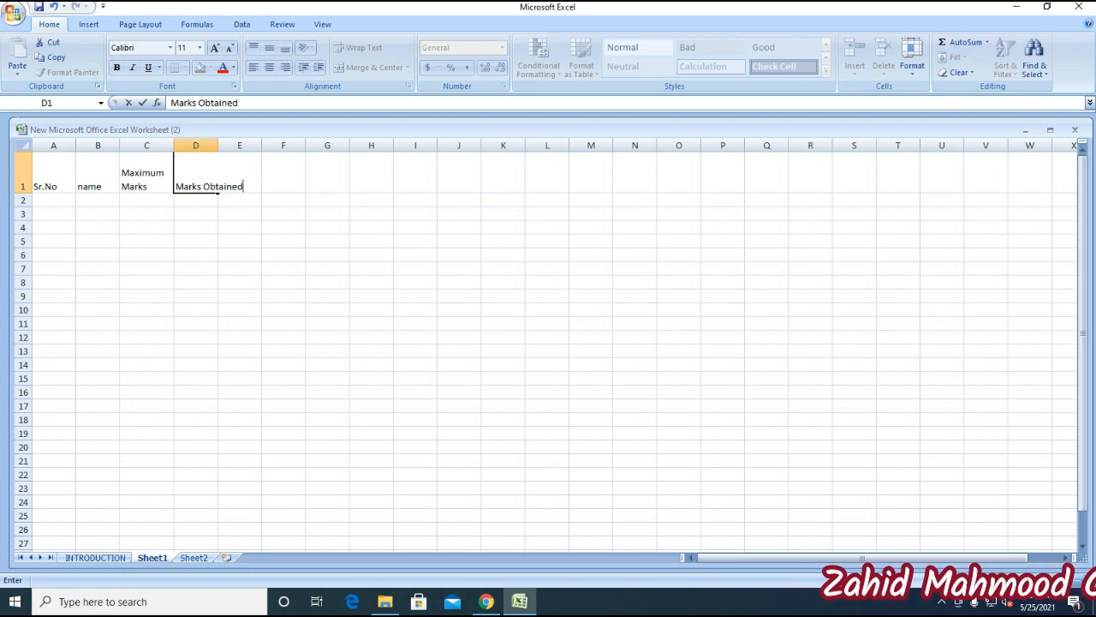
key(Tab)
click(195, 173)
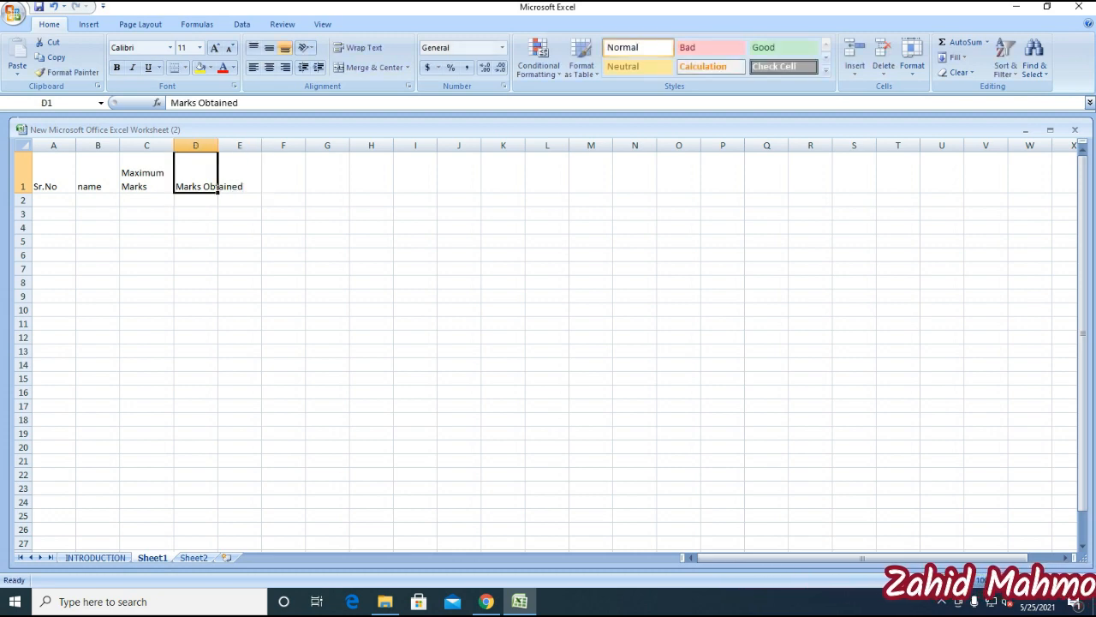
click(195, 201)
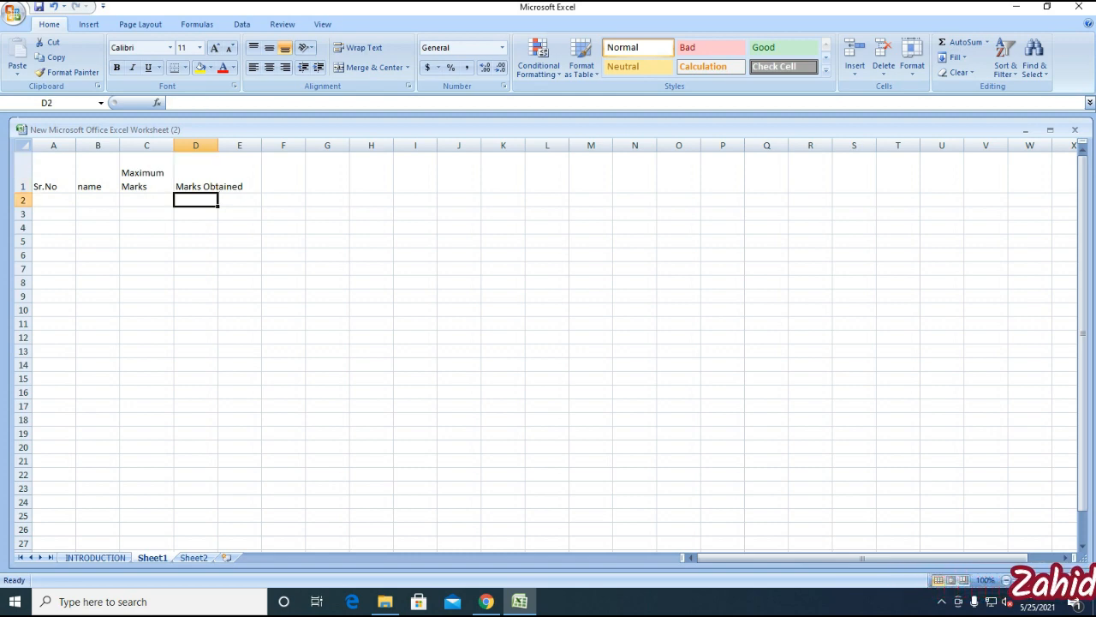
- Enter subheadings 9th, 10th, Practical and Total in D2:G2
text(9th)
key(Tab)
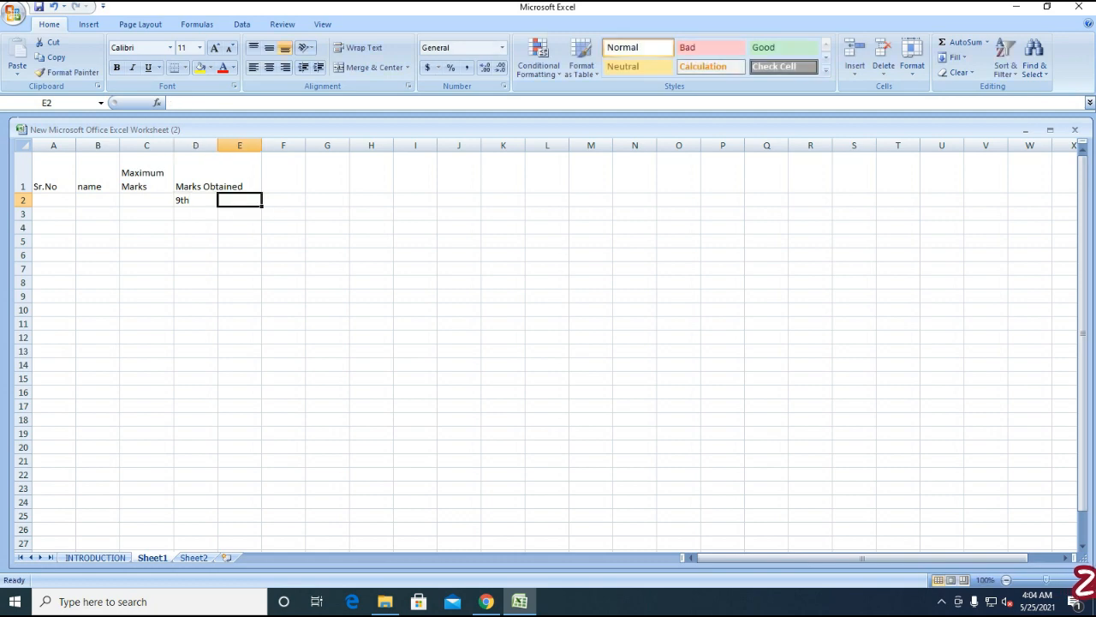
text(10th)
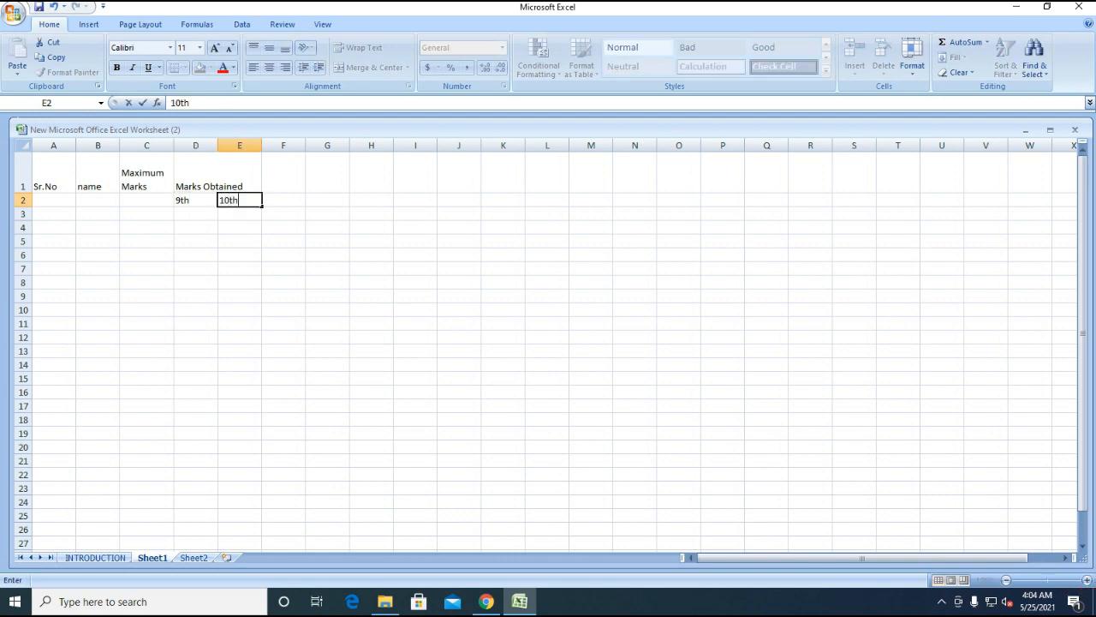
key(Tab)
text(Pra)
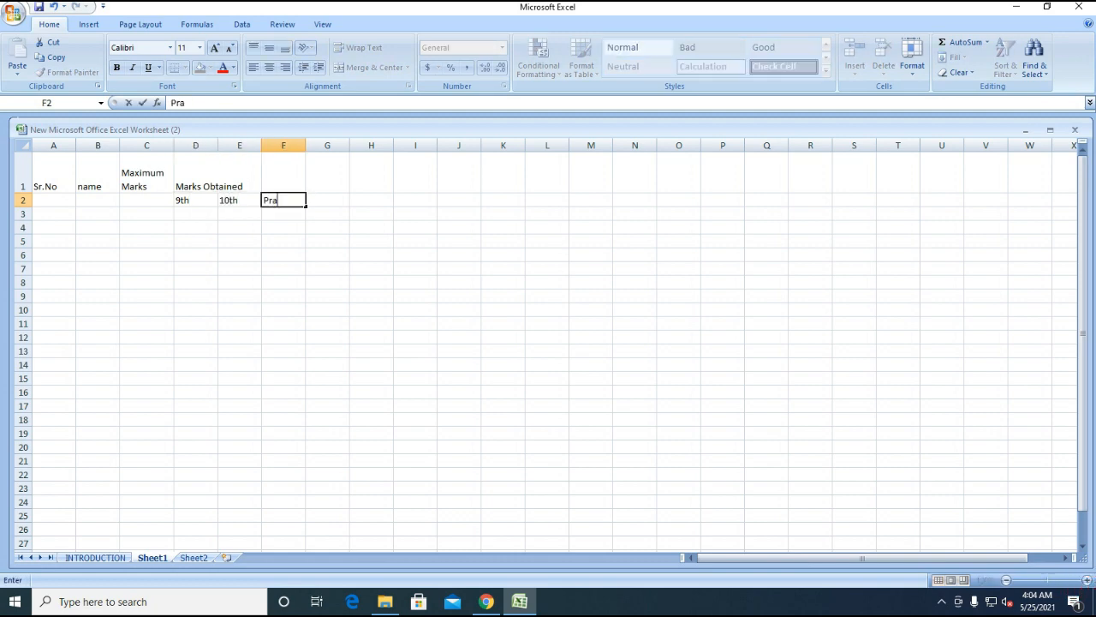
text(ctical)
key(Tab)
text(Ta)
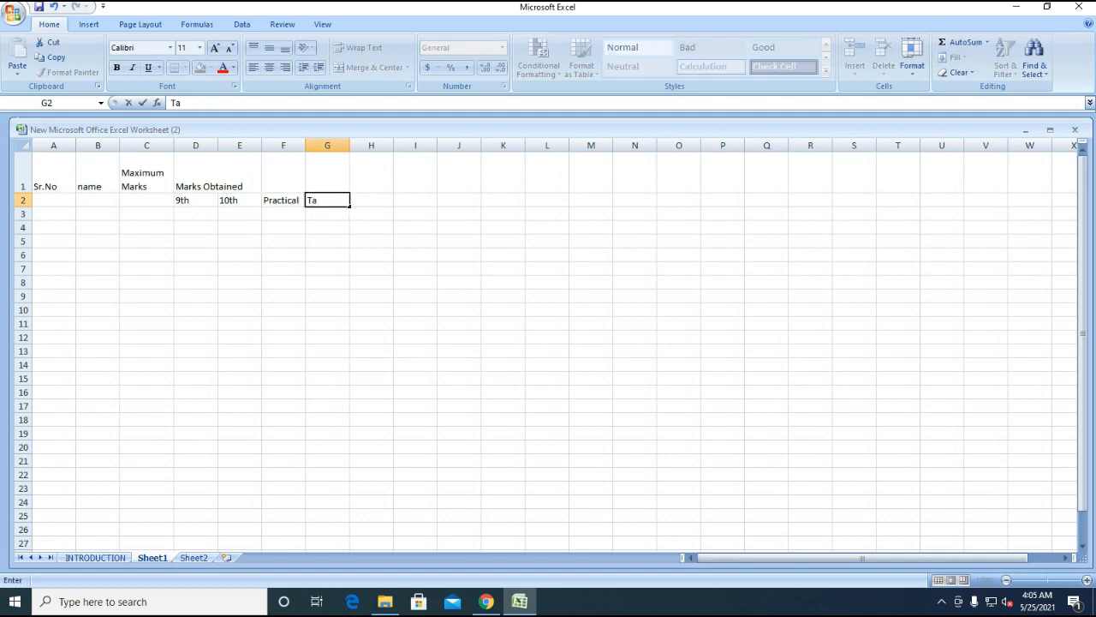
key(BackSpace)
text(otal)
key(Right)
- Enter a two-line 'Percentile Score' heading in H1
key(Up)
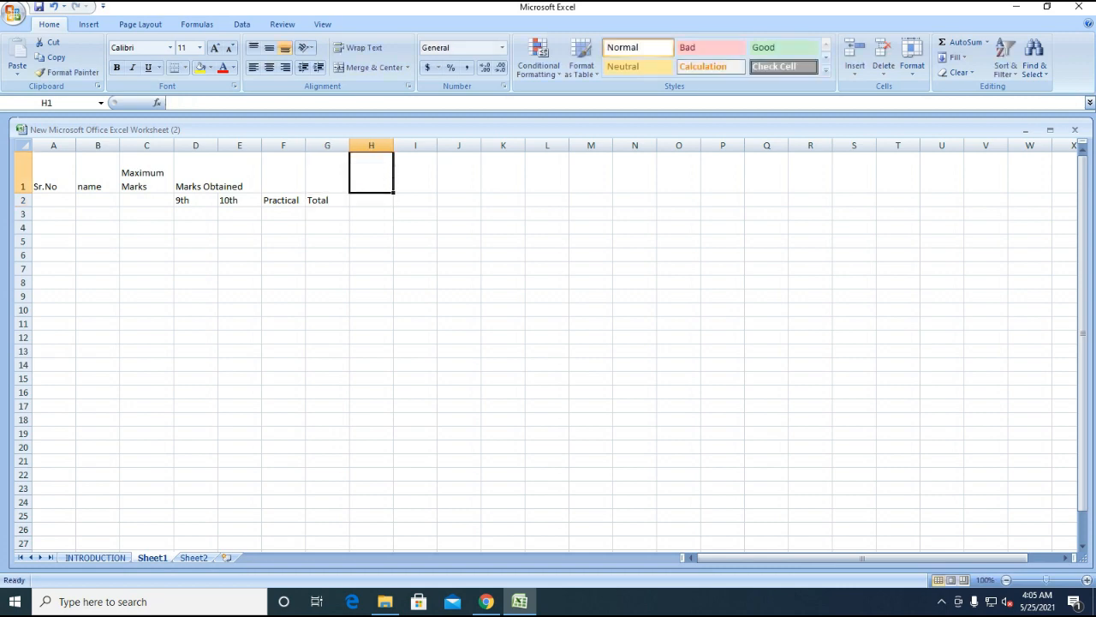
text(Pa)
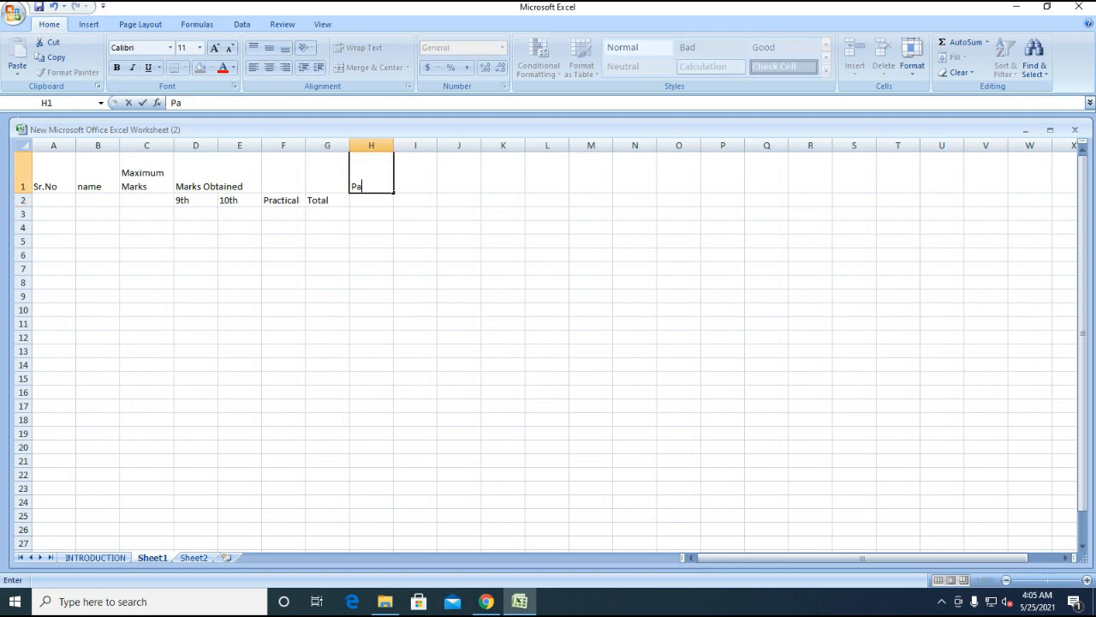
key(BackSpace)
text(ercentile)
key(alt+Return)
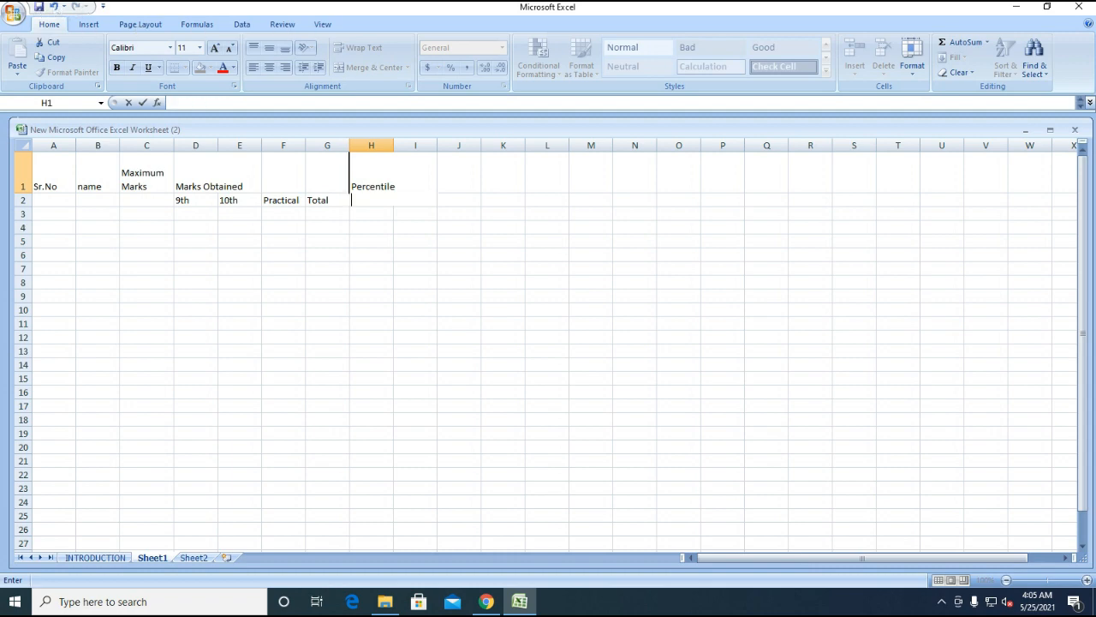
text(Score)
key(Tab)
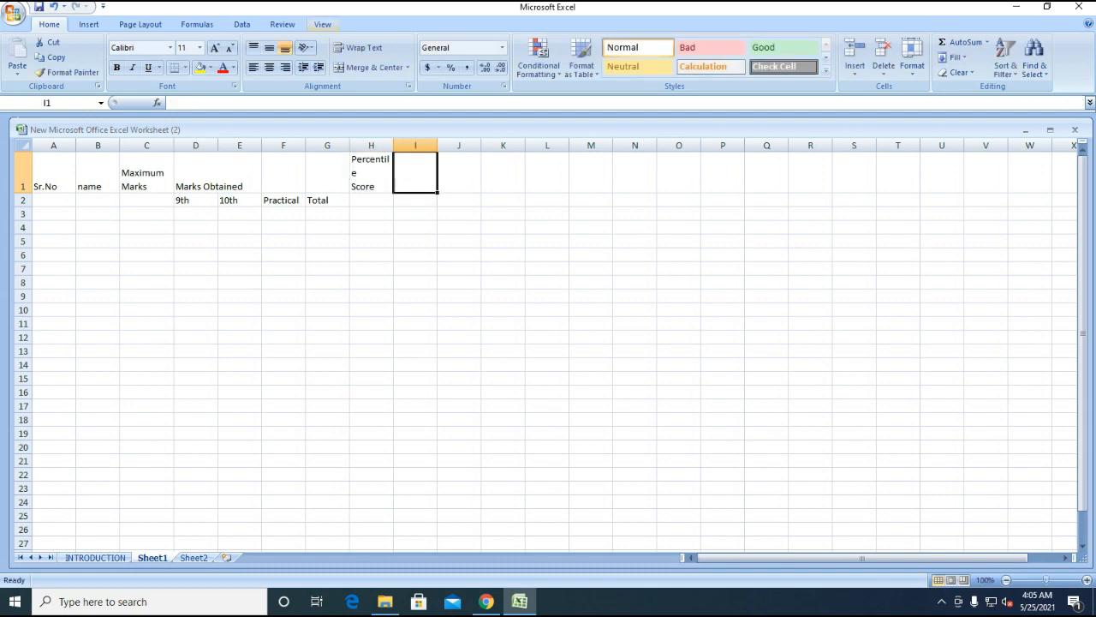
drag(393, 145, 404, 145)
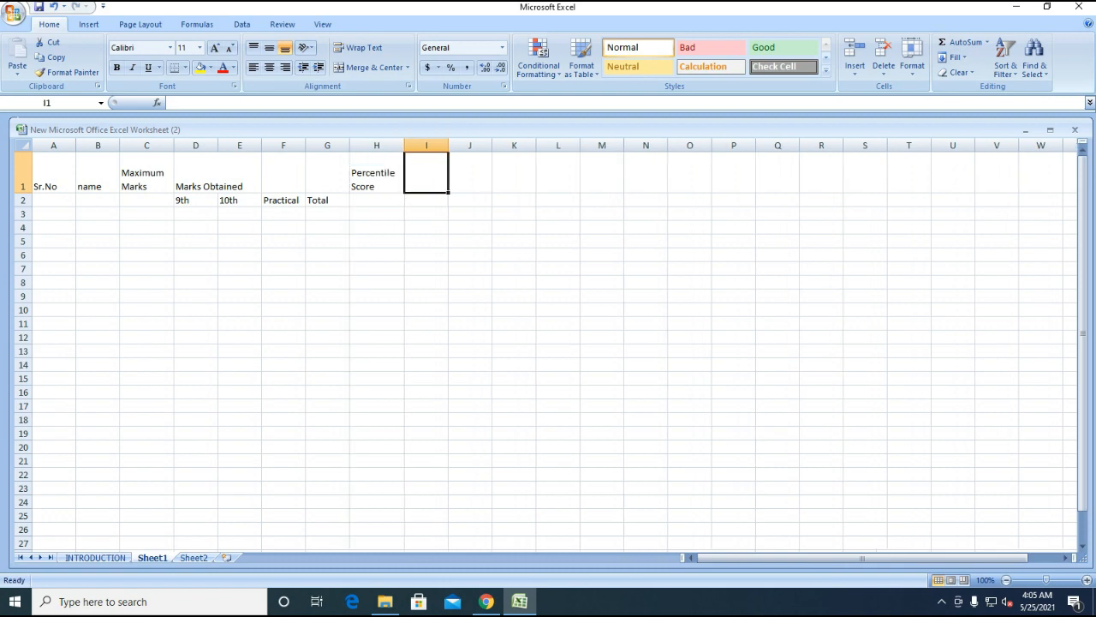
key(Left)
key(Left)
key(Left)
key(Left)
key(Left)
key(Left)
key(Left)
key(Left)
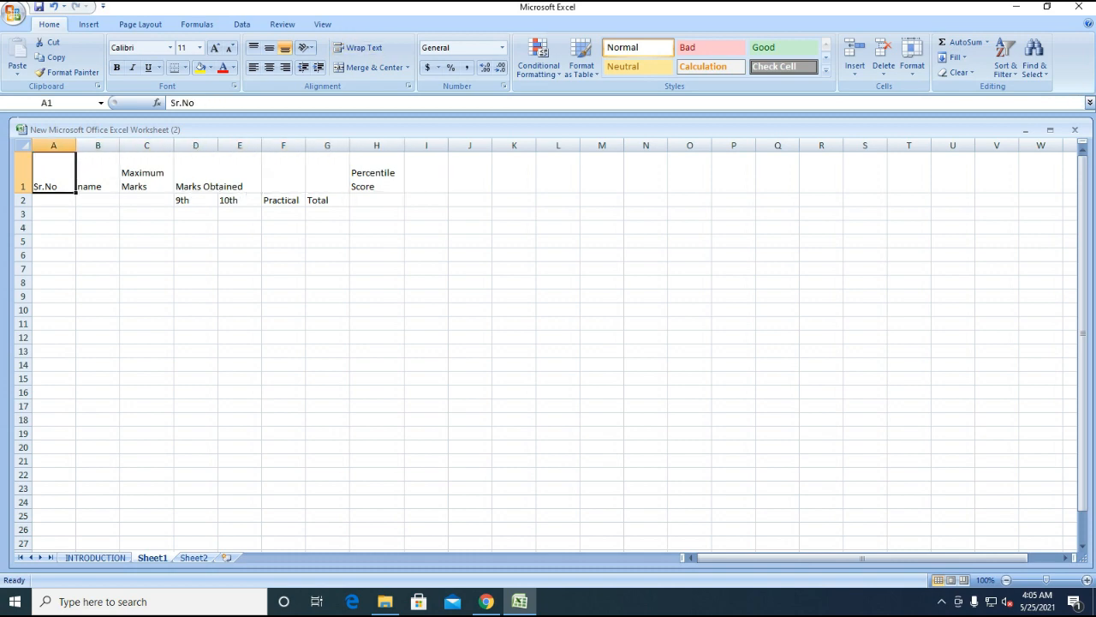
key(shift+Right)
key(shift+Right)
key(shift+Right)
key(shift+Right)
key(shift+Right)
key(shift+Right)
key(shift+Right)
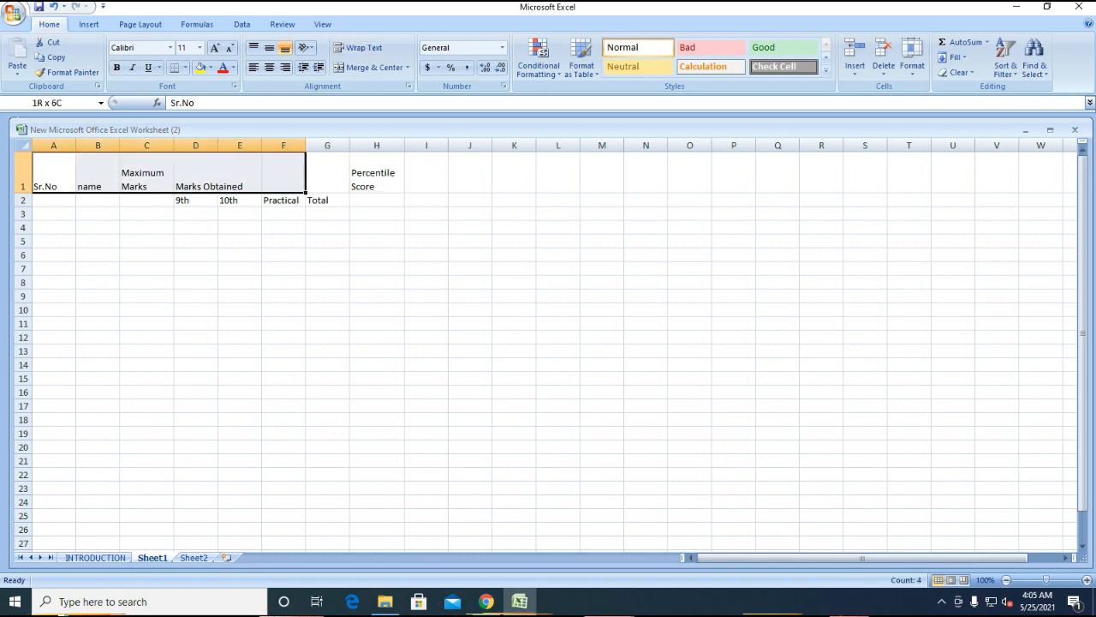
key(shift+Down)
key(shift+Down)
key(shift+Down)
key(shift+Down)
key(shift+Down)
key(shift+Down)
key(shift+Down)
key(shift+Down)
key(shift+Down)
key(shift+Down)
key(shift+Down)
key(shift+Down)
key(shift+Down)
key(shift+Down)
key(shift+Down)
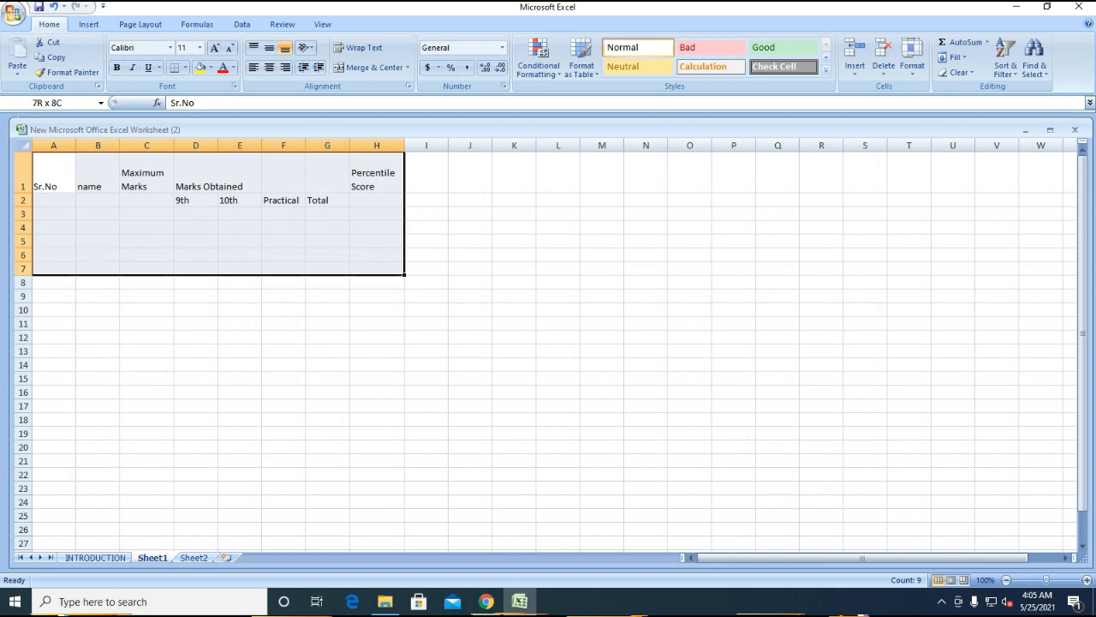
key(shift+Down)
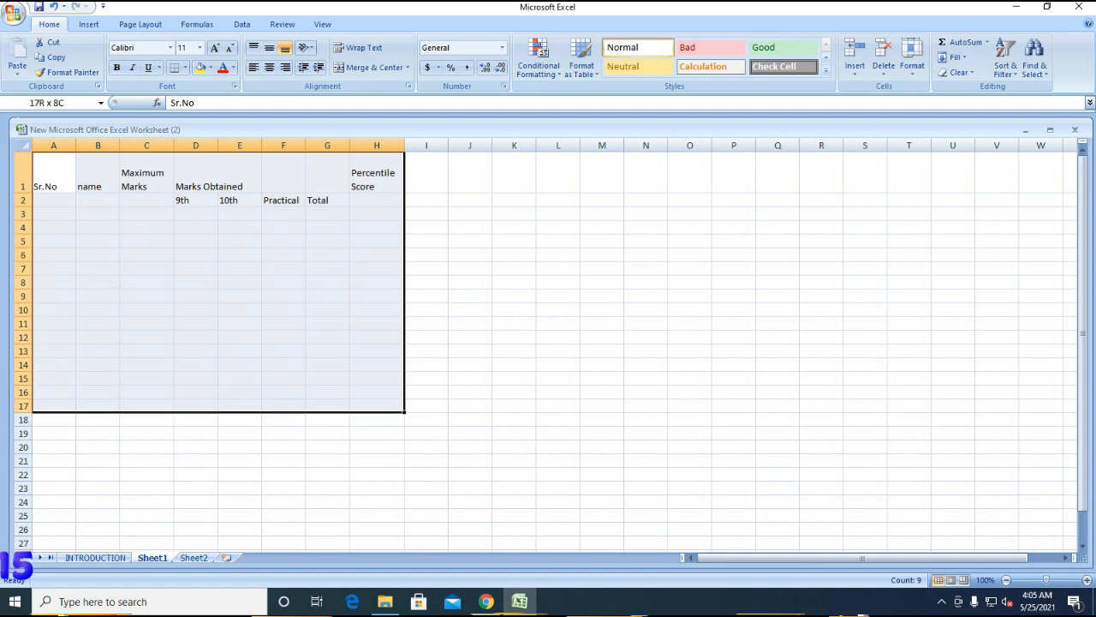
key(shift+Up)
key(shift+Up)
key(shift+Up)
key(shift+Up)
key(shift+Up)
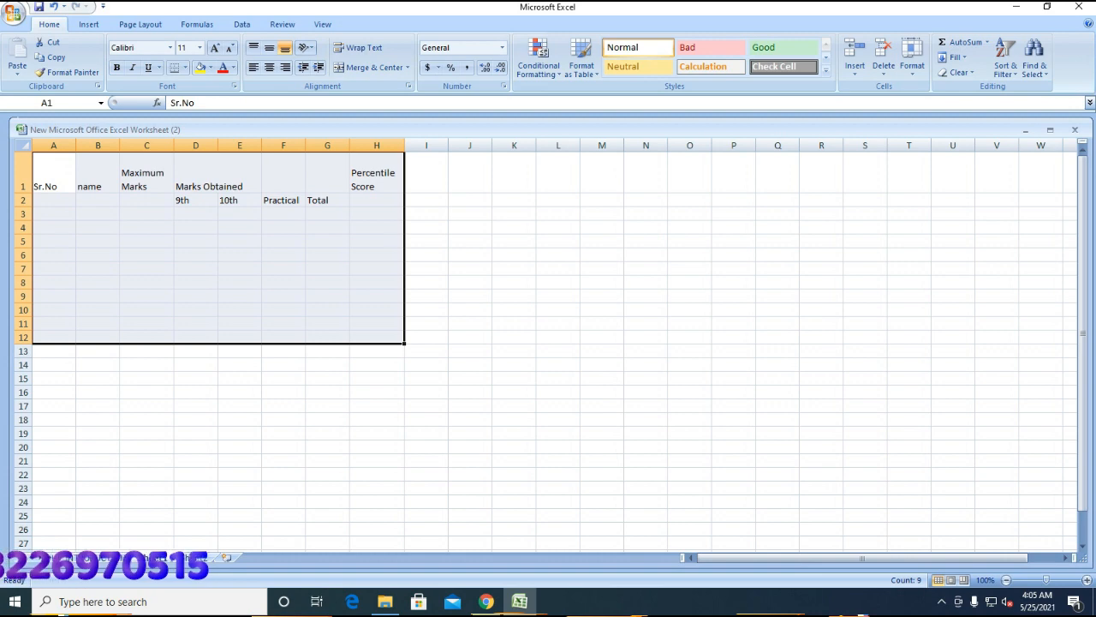
key(Down)
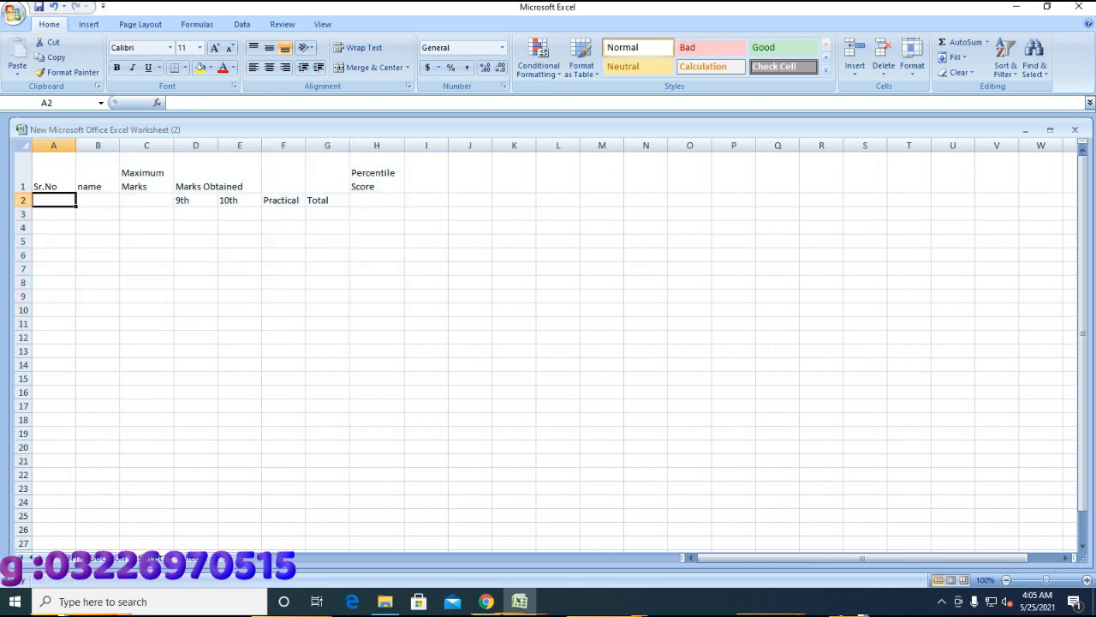
- Fill serial numbers 1 through 8 down A2:A9
text(1)
key(Return)
text(2)
key(Return)
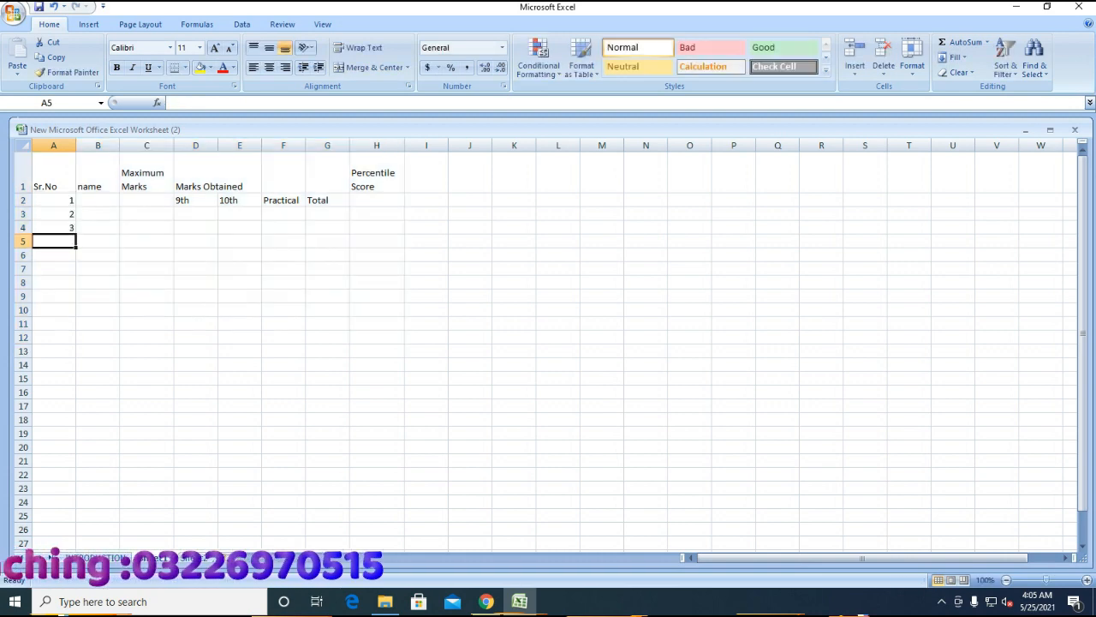
text(3)
key(Return)
text(4)
key(Return)
text(5 6)
key(Return)
text(7)
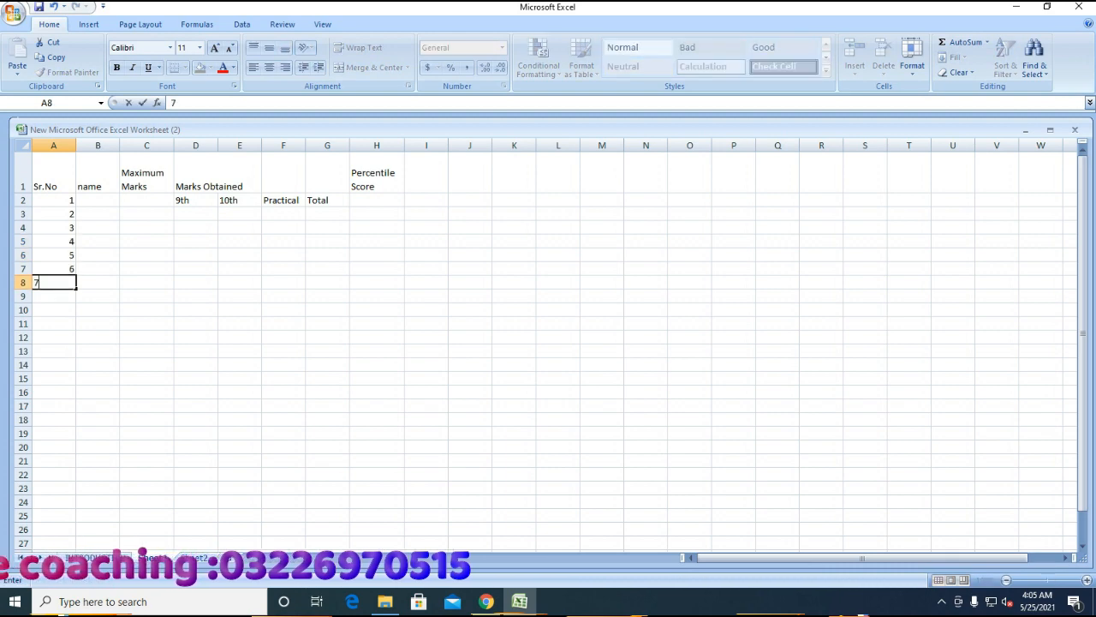
key(Return)
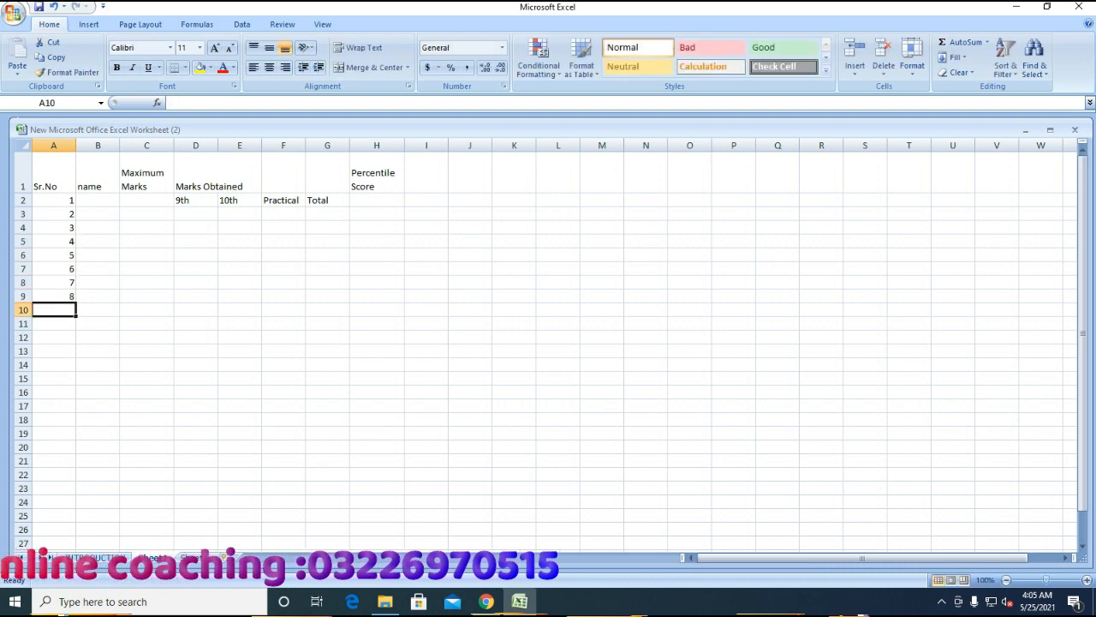
text(8)
key(Up)
key(Up)
key(Up)
key(Up)
key(Up)
key(Up)
key(Up)
key(Up)
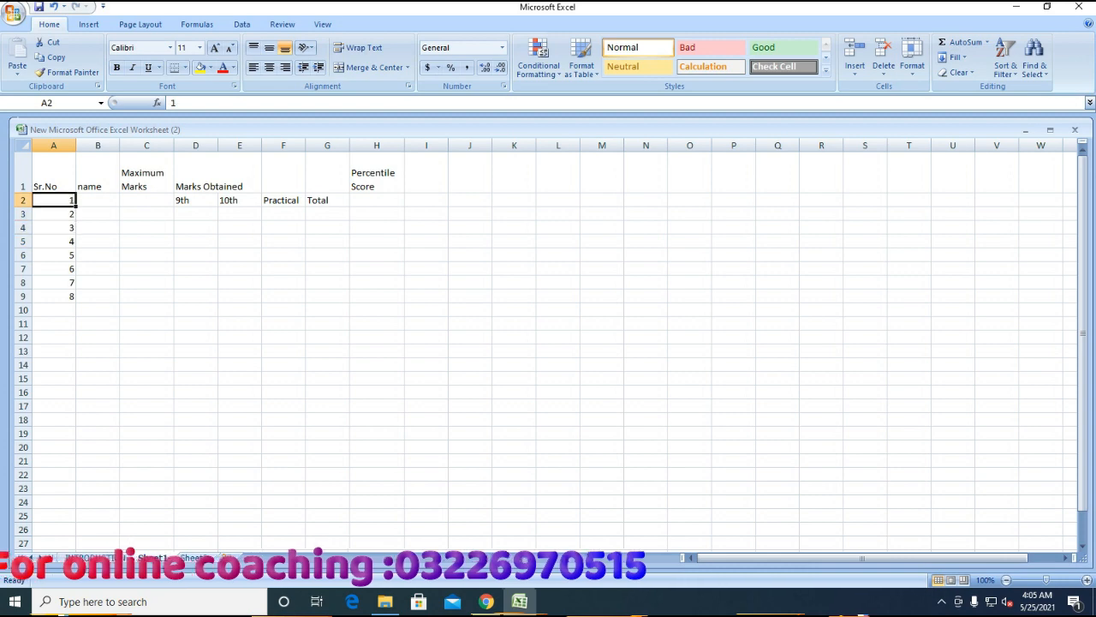
- Select the table range from A1 to H9
key(shift+Down)
key(shift+Down)
key(shift+Down)
key(shift+Down)
key(shift+Down)
key(shift+Down)
key(shift+Down)
key(shift+Down)
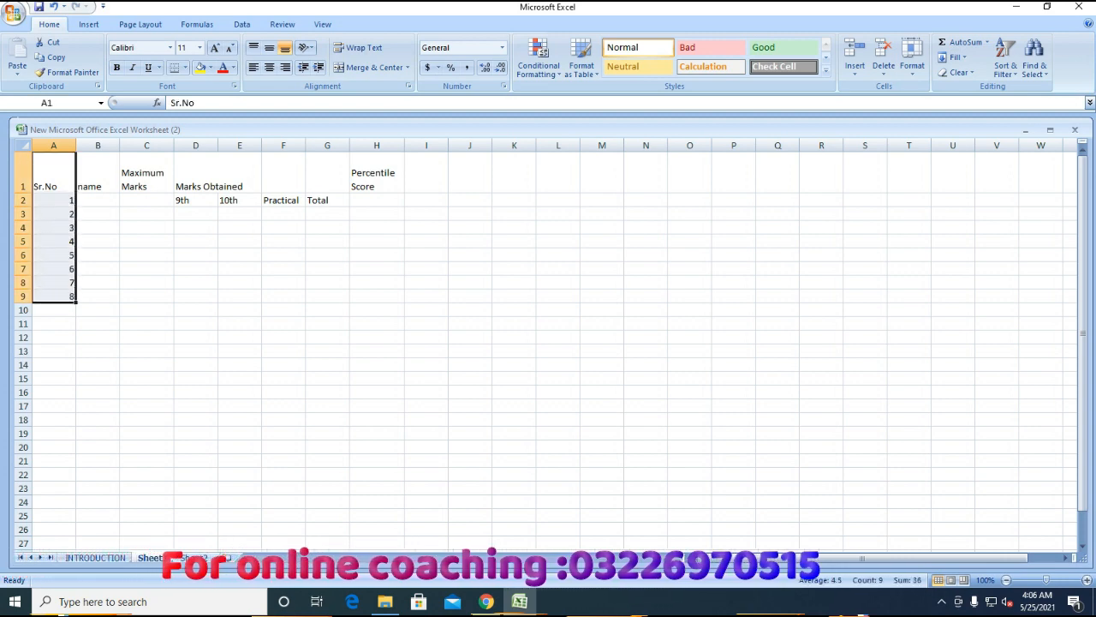
key(Up)
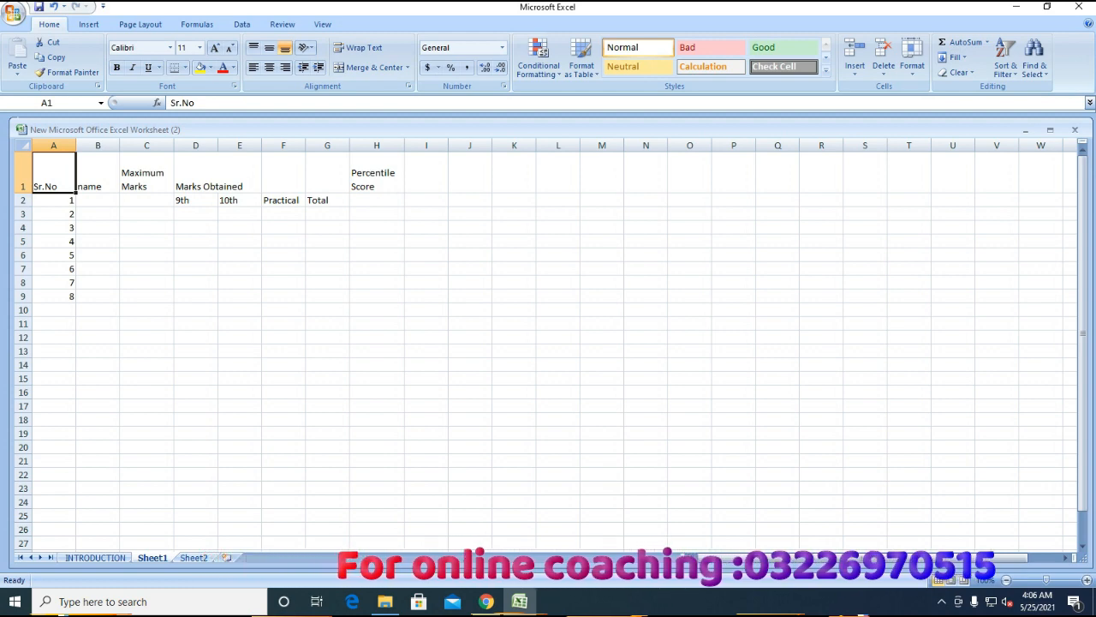
key(shift+Right)
key(shift+Right)
key(shift+Right)
key(shift+Right)
key(shift+Right)
key(shift+Right)
key(shift+Right)
key(shift+Down)
key(shift+Down)
key(shift+Down)
key(shift+Down)
key(shift+Down)
key(shift+Down)
key(shift+Down)
key(shift+Down)
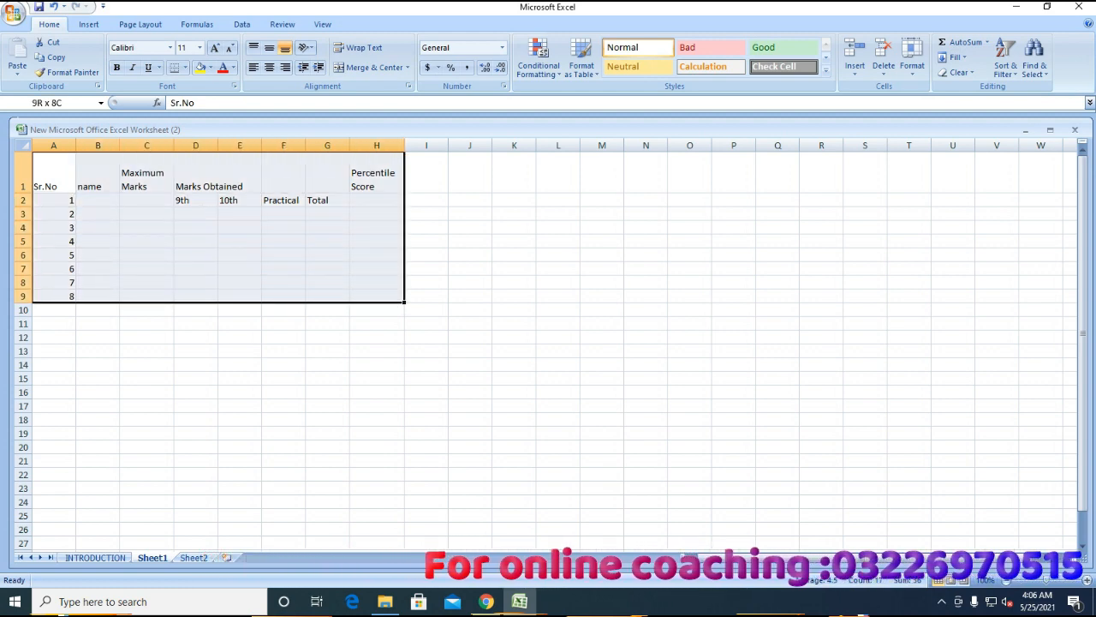
click(54, 173)
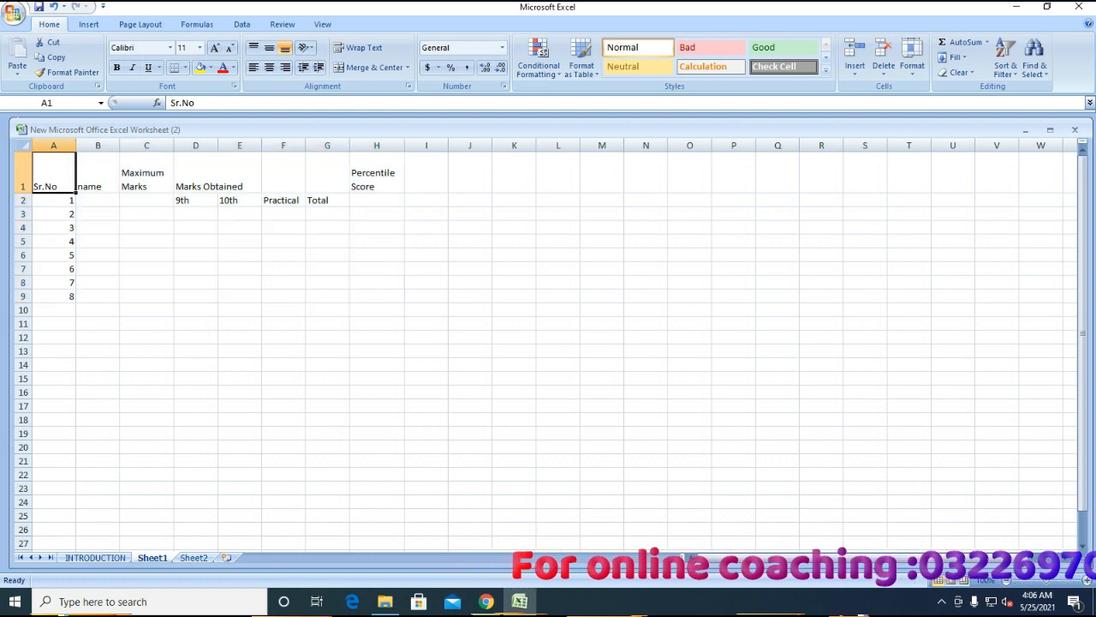
drag(54, 173, 376, 297)
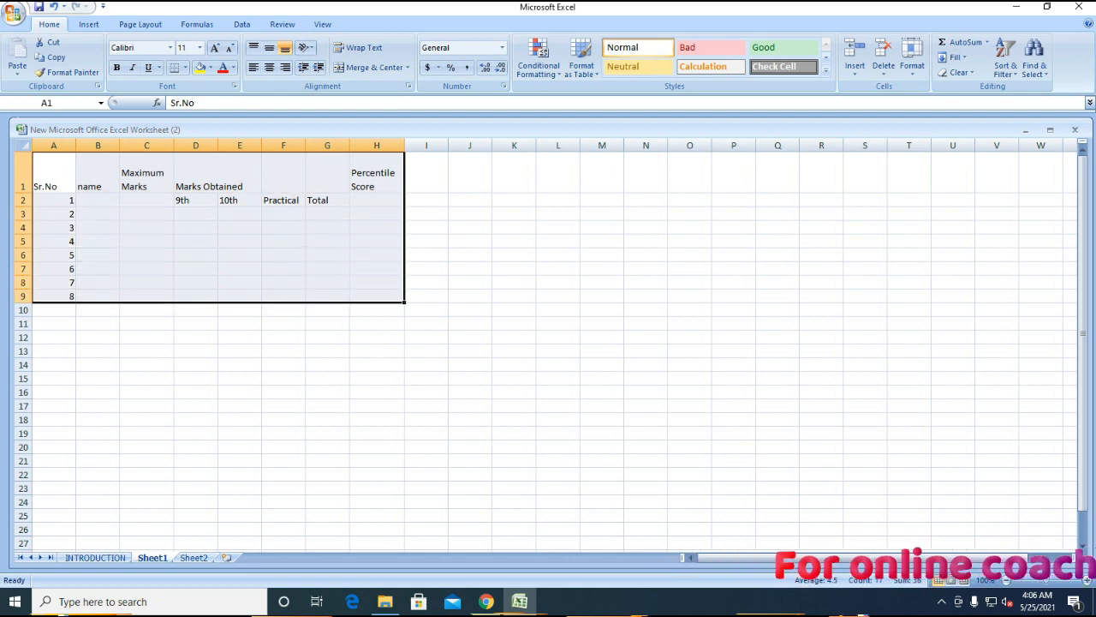
- Apply All Borders to the A1:H9 table
click(185, 68)
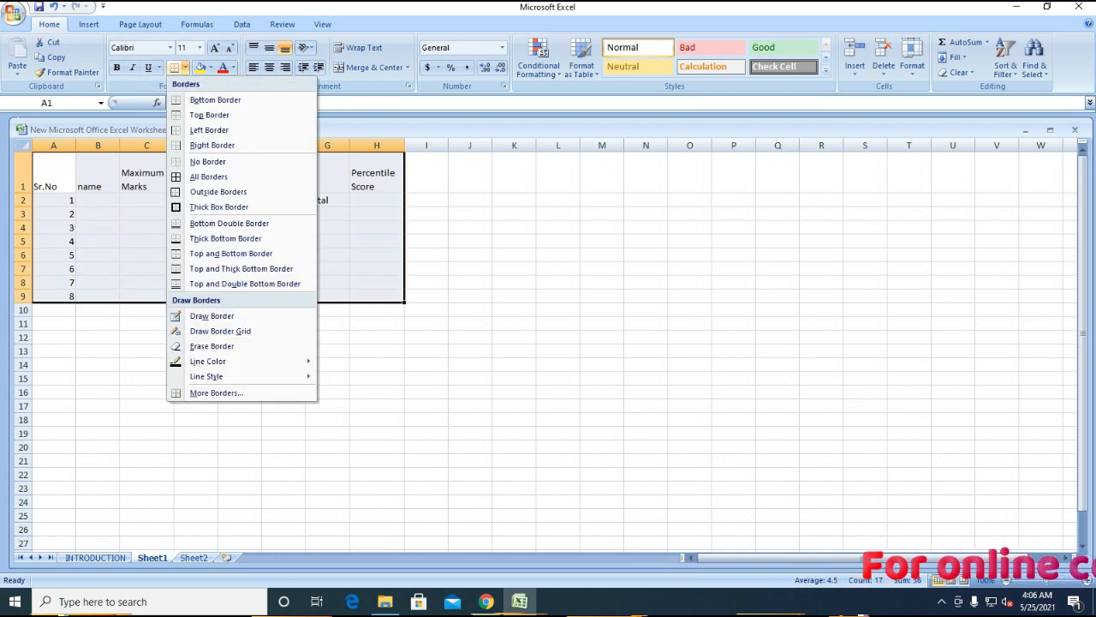
click(208, 176)
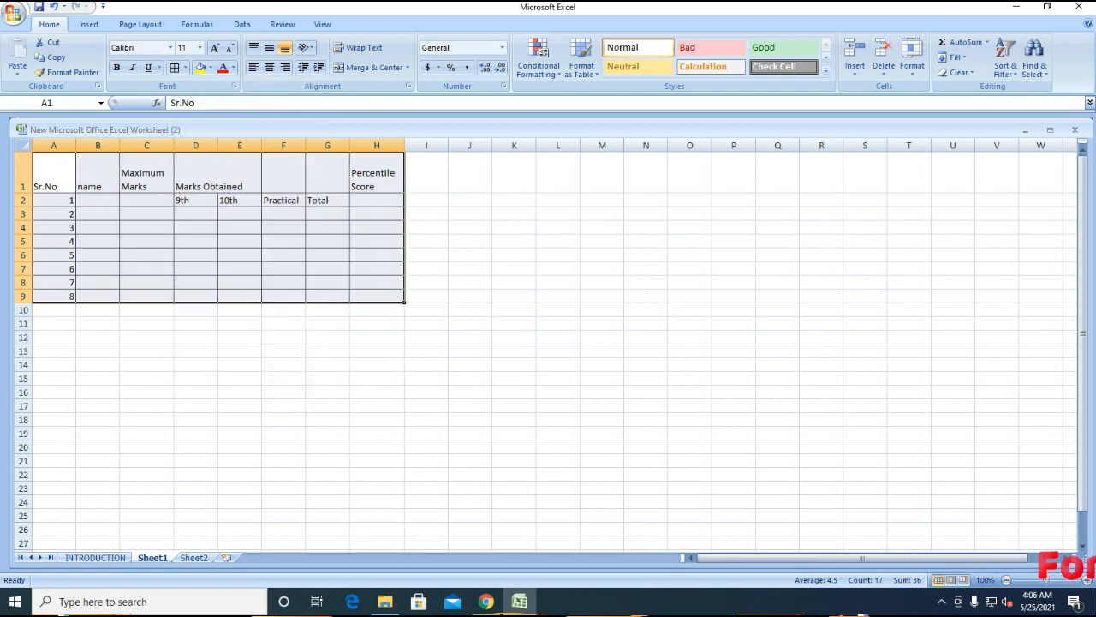
click(74, 203)
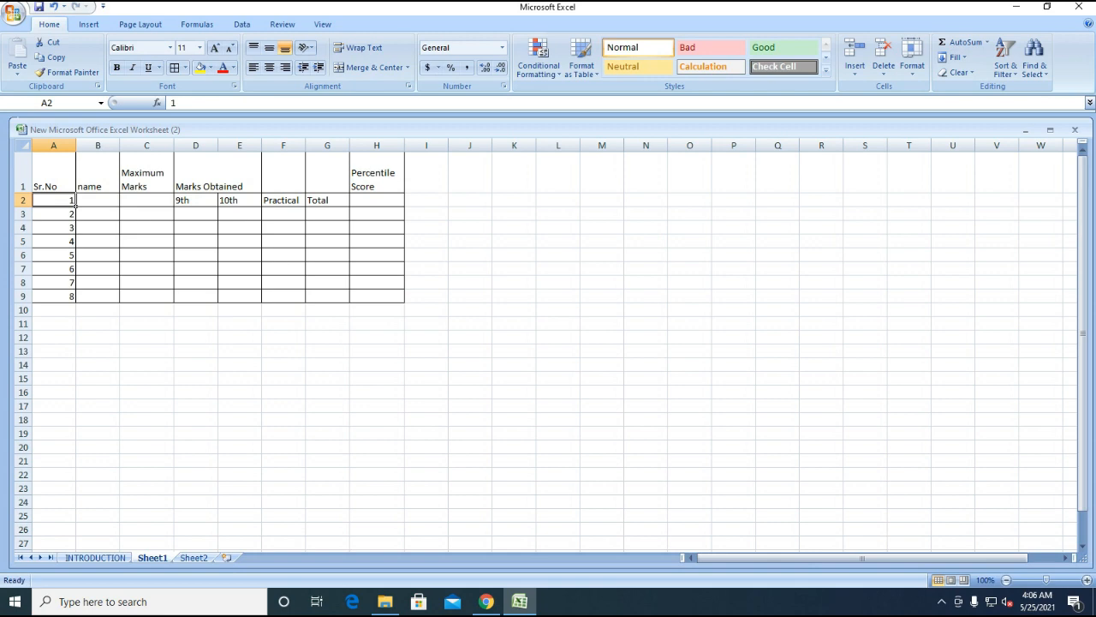
- Restart the serial numbers at row 3, entering 1, 2, 3 in A3:A5
click(74, 218)
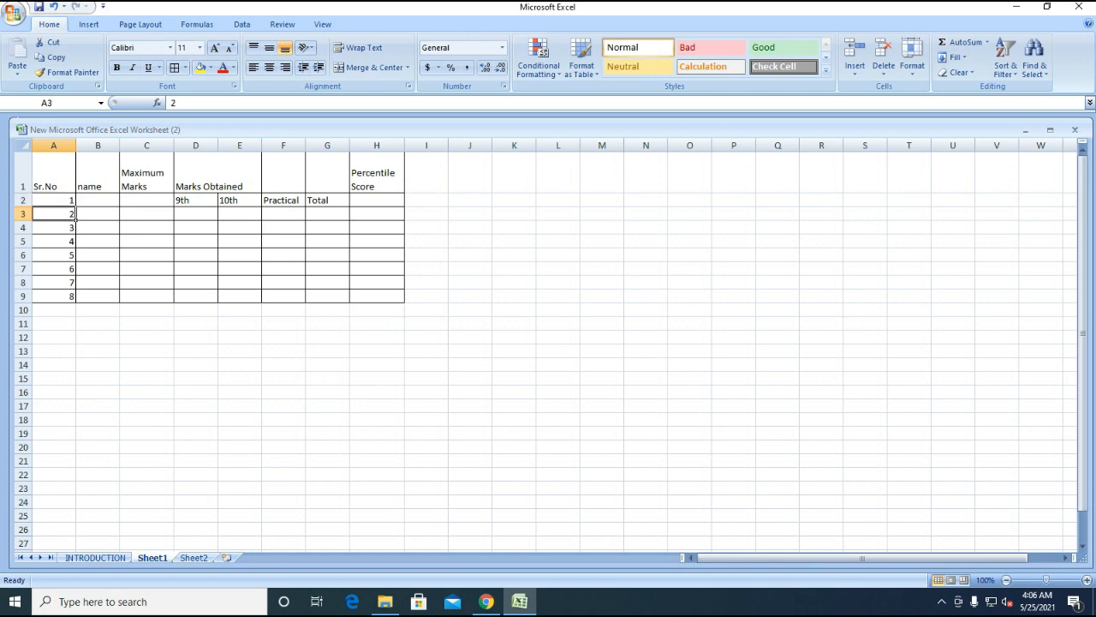
click(76, 205)
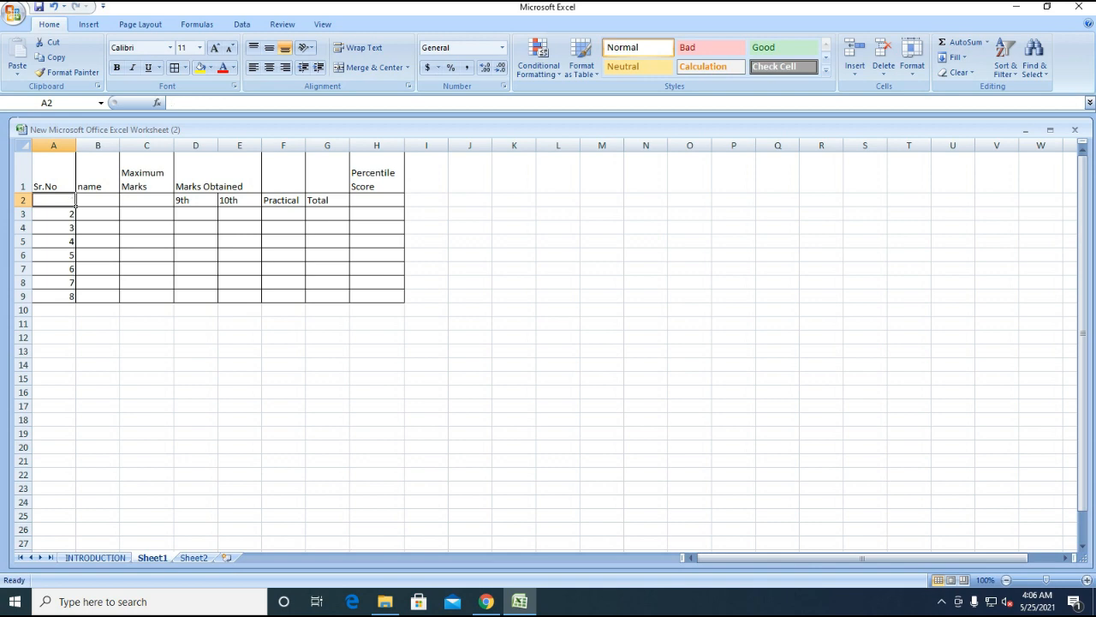
click(75, 219)
text(1)
key(Down)
text(2)
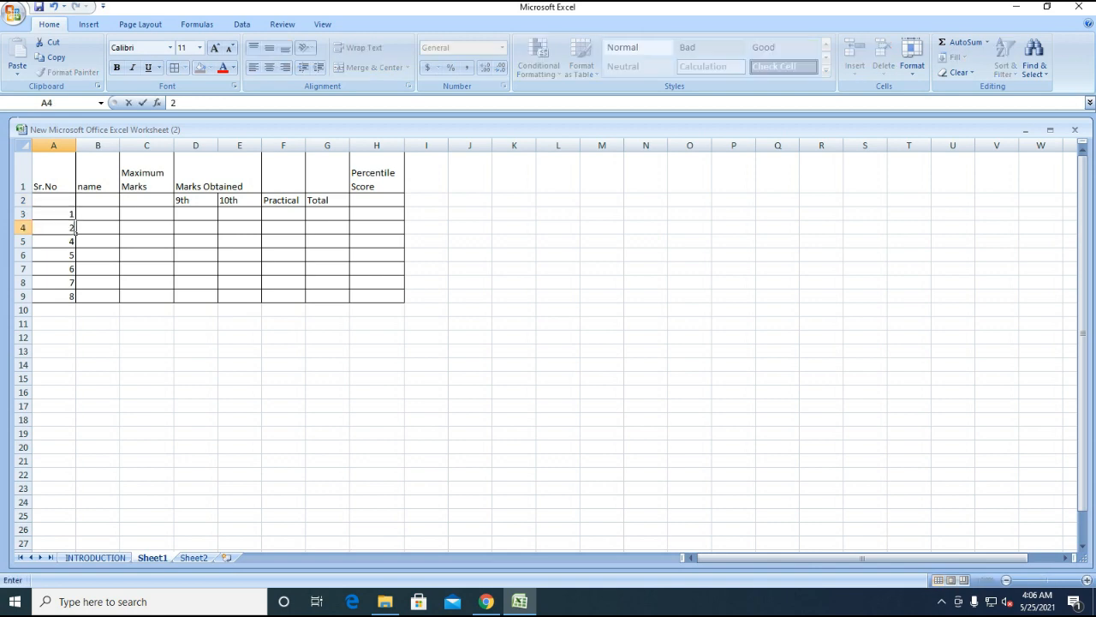
key(Down)
text(3)
key(Up)
- Fill the series down to A9 and enter 8 in A10
click(75, 219)
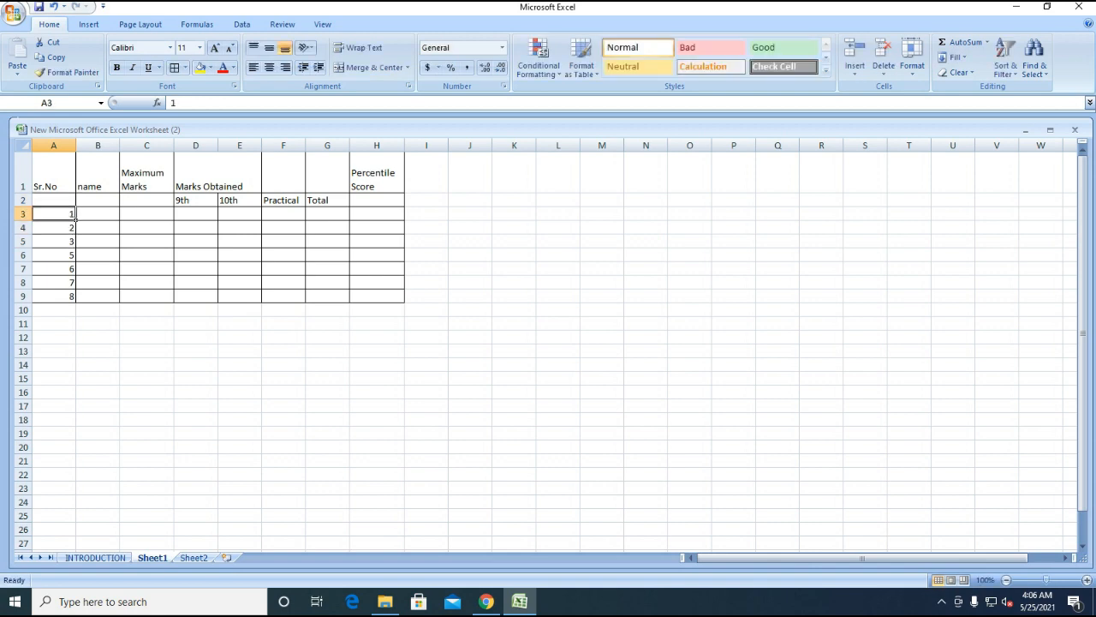
drag(75, 219, 75, 246)
drag(84, 298, 83, 309)
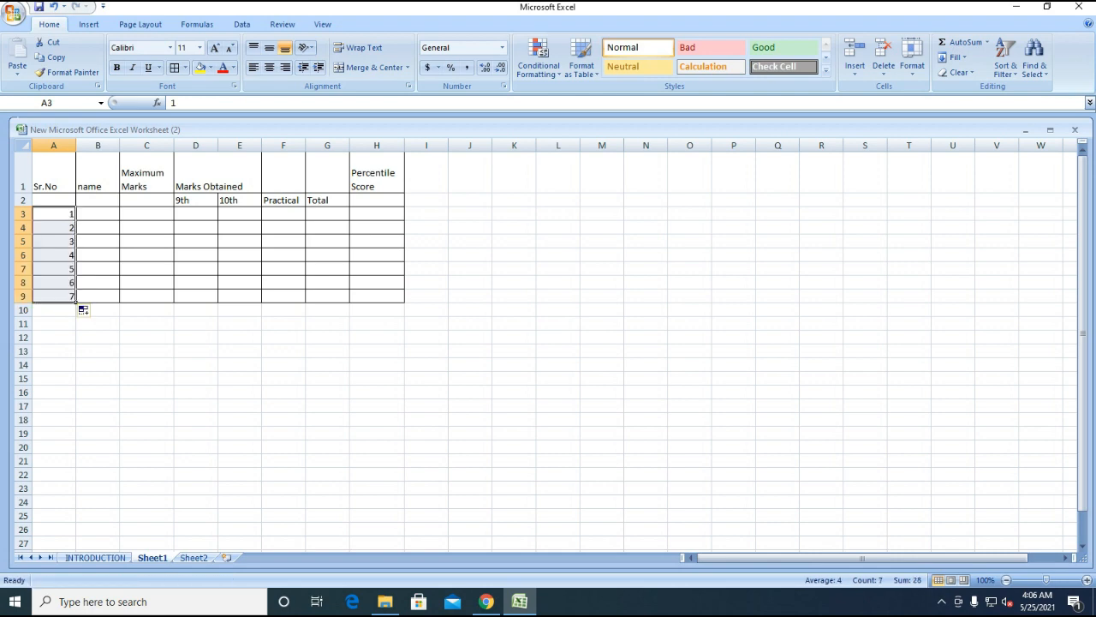
key(Down)
key(Down)
key(Down)
key(Down)
key(Down)
key(Down)
key(Down)
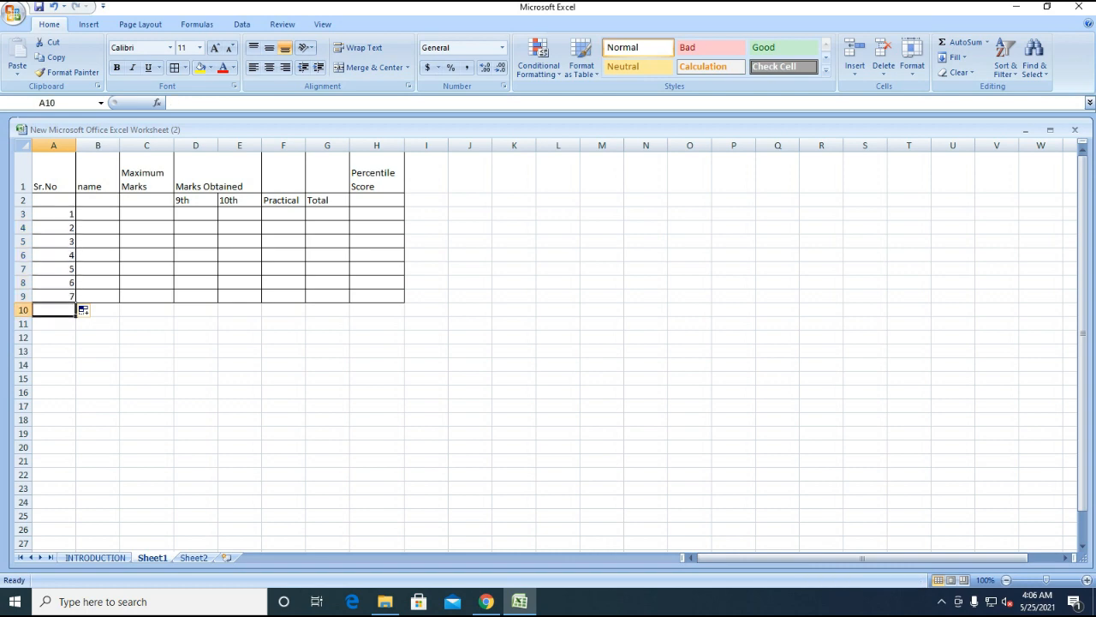
text(8)
key(Right)
- Add All Borders to row 10 across A10:H10
key(Up)
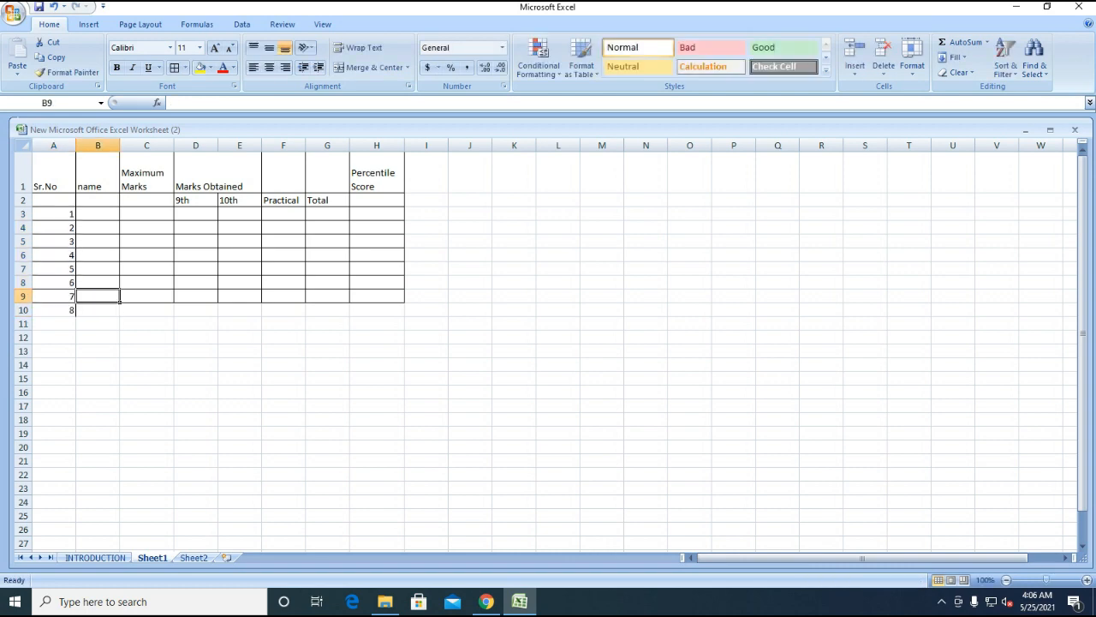
key(Left)
key(Down)
key(shift+Right)
key(shift+Right)
key(shift+Right)
key(shift+Right)
key(shift+Right)
key(shift+Right)
key(shift+Right)
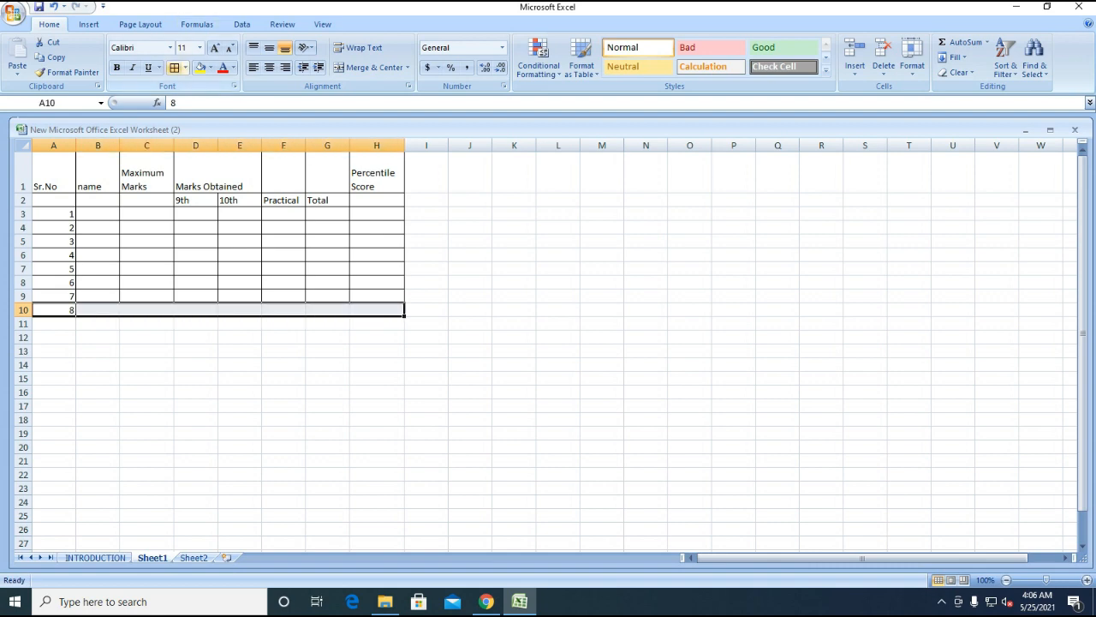
click(175, 67)
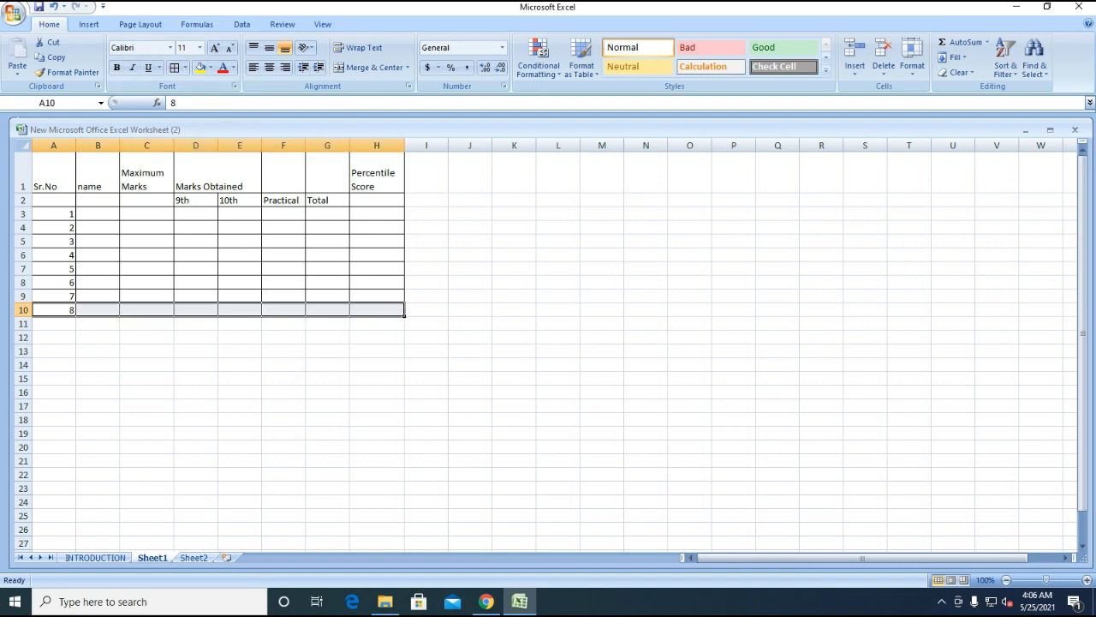
click(98, 214)
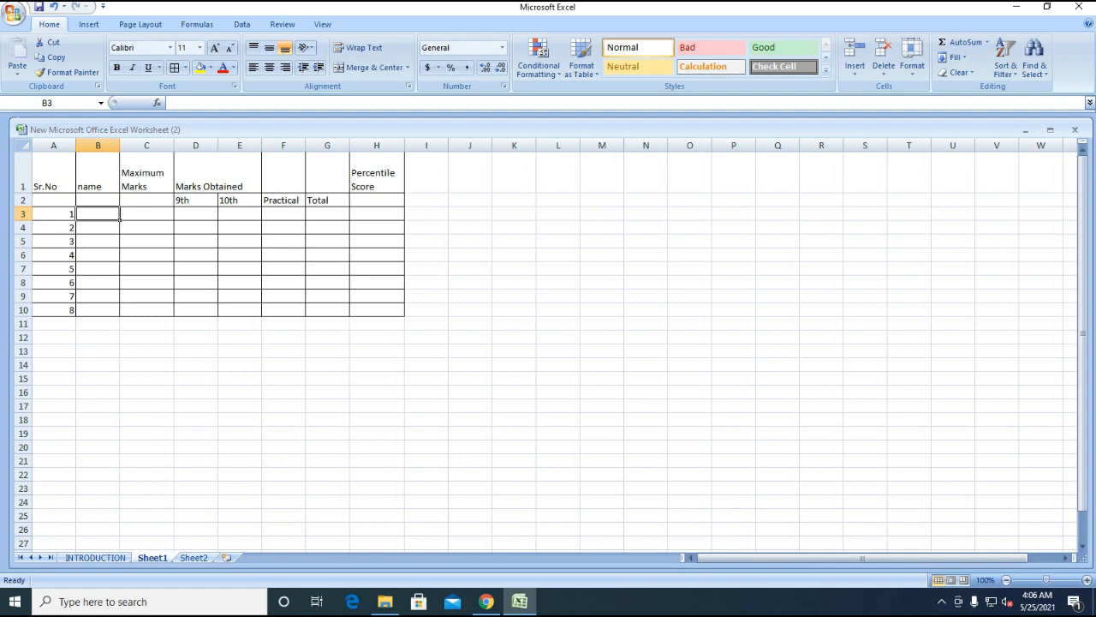
- Change the B1 heading to 'name of Subjects' and widen column B
double_click(119, 189)
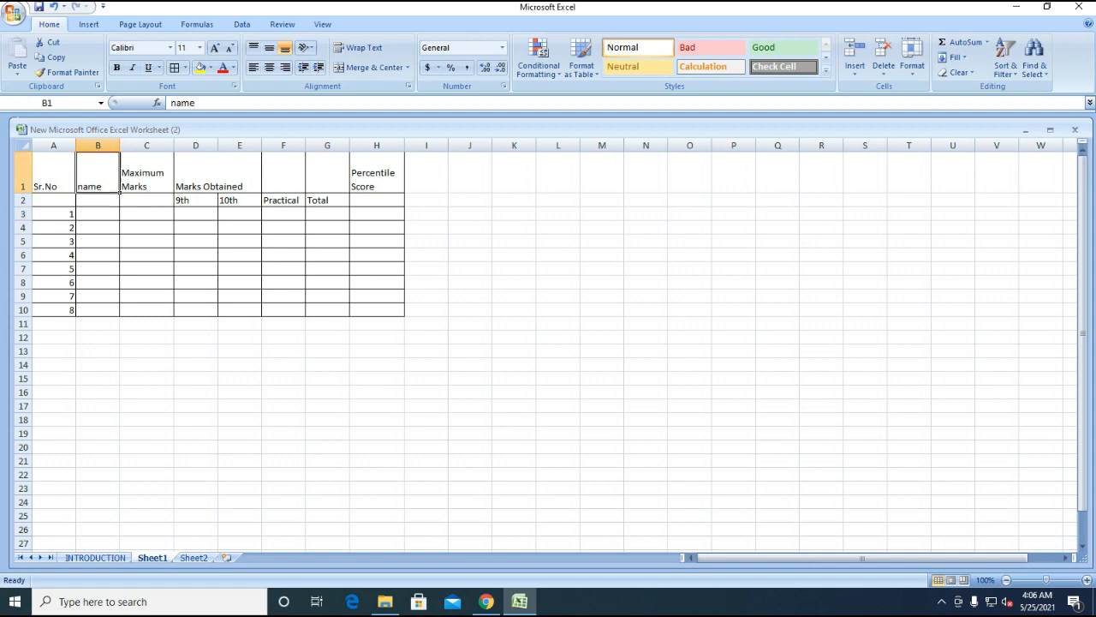
text(of)
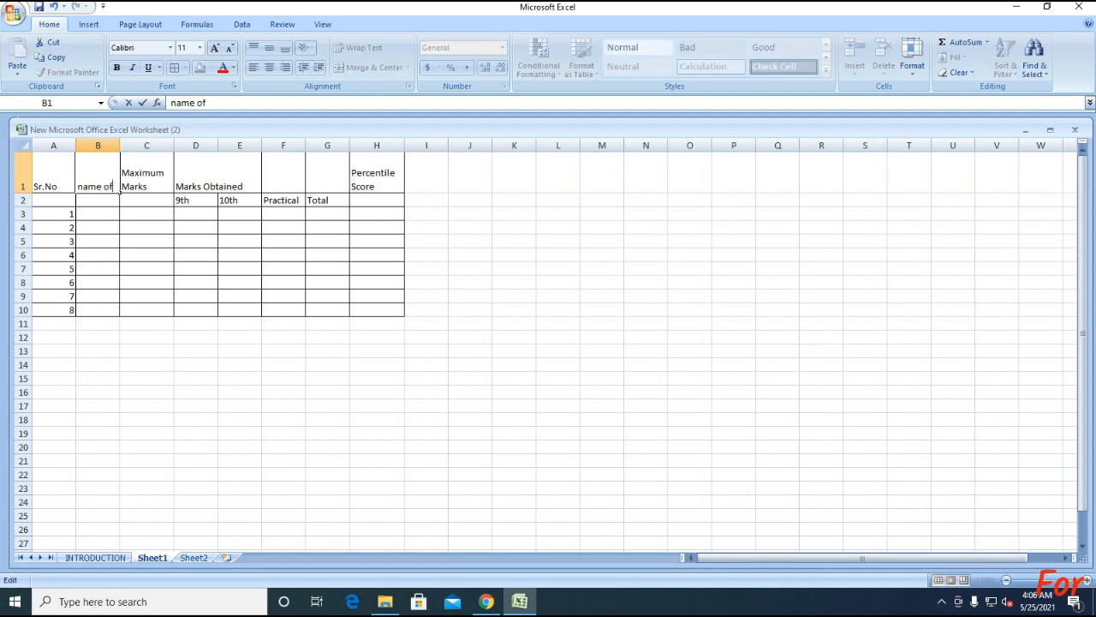
text( Subject)
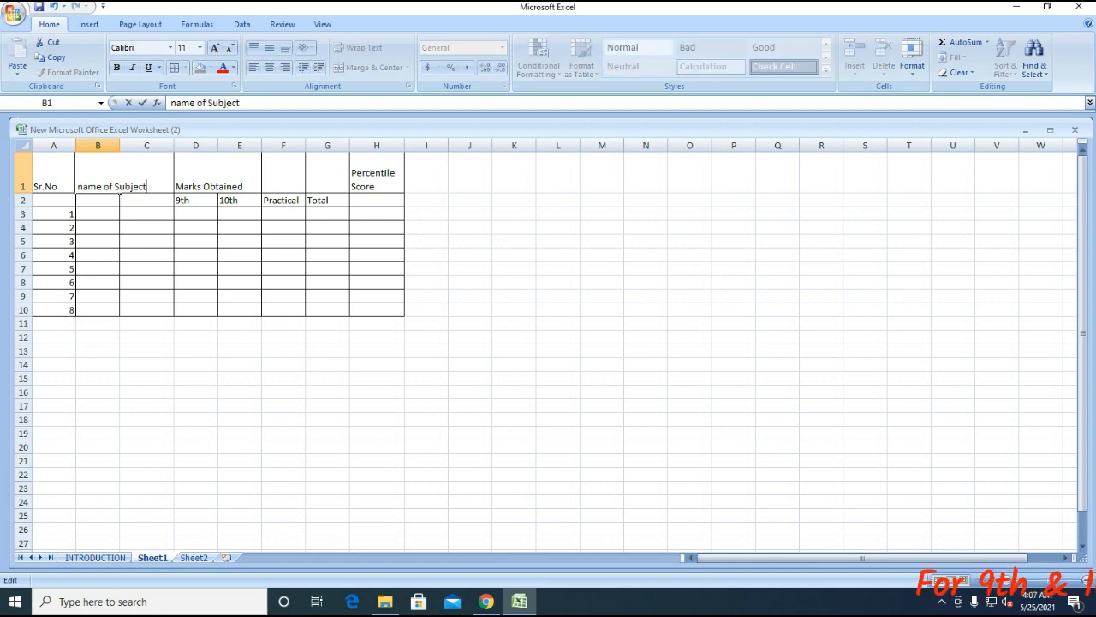
key(Return)
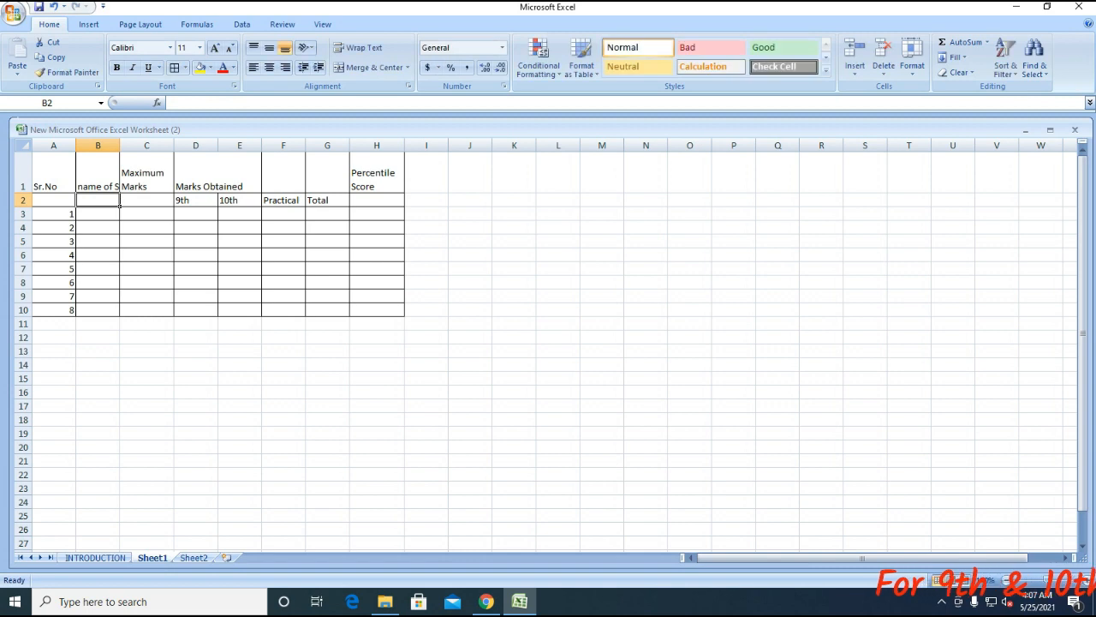
drag(120, 146, 182, 146)
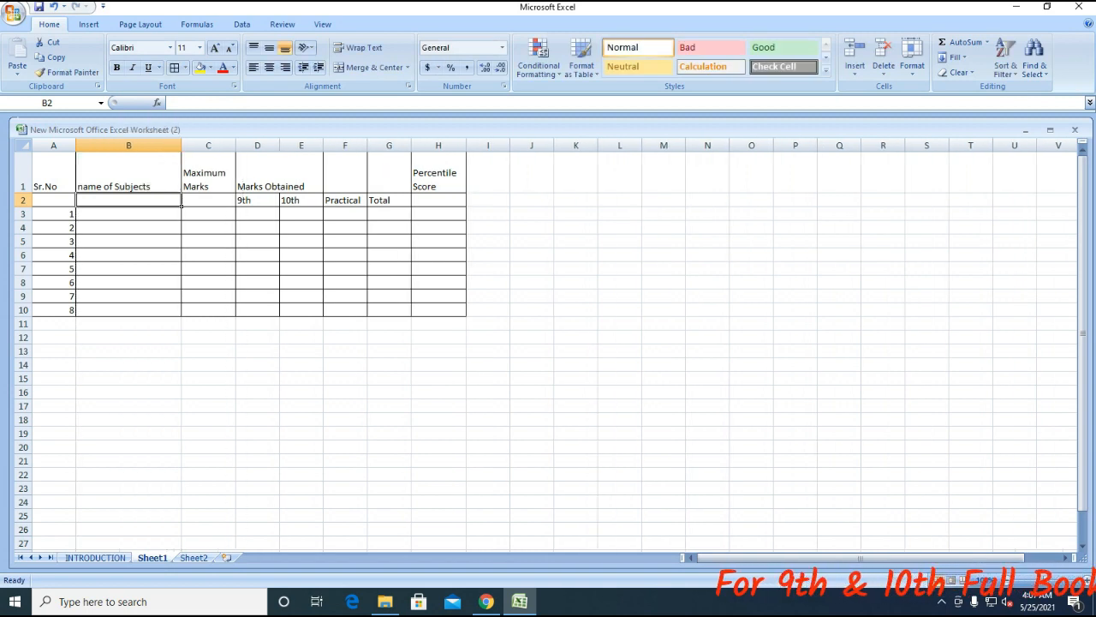
- Enter Urdu, English and Islamiat in B3:B5, zooming the sheet to 130%
click(129, 214)
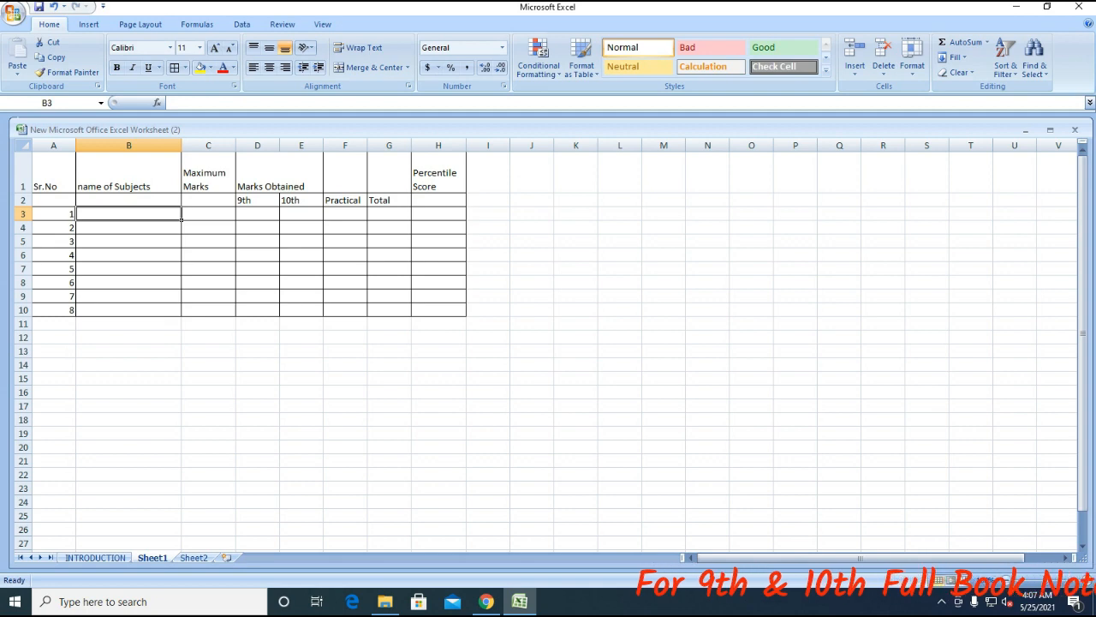
text(U)
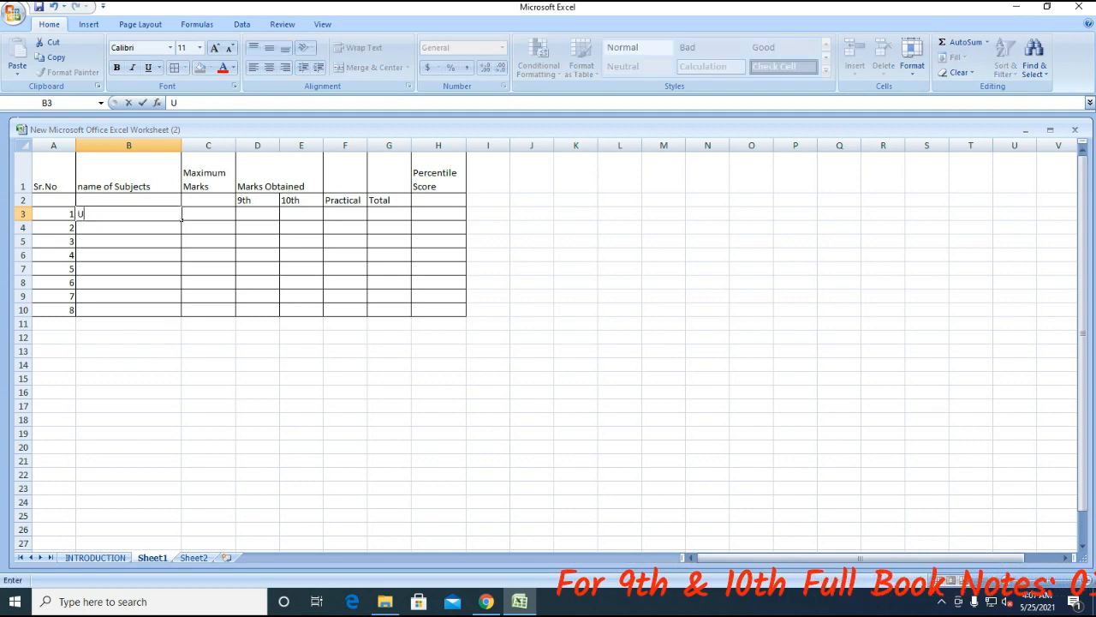
text(rdu)
key(Return)
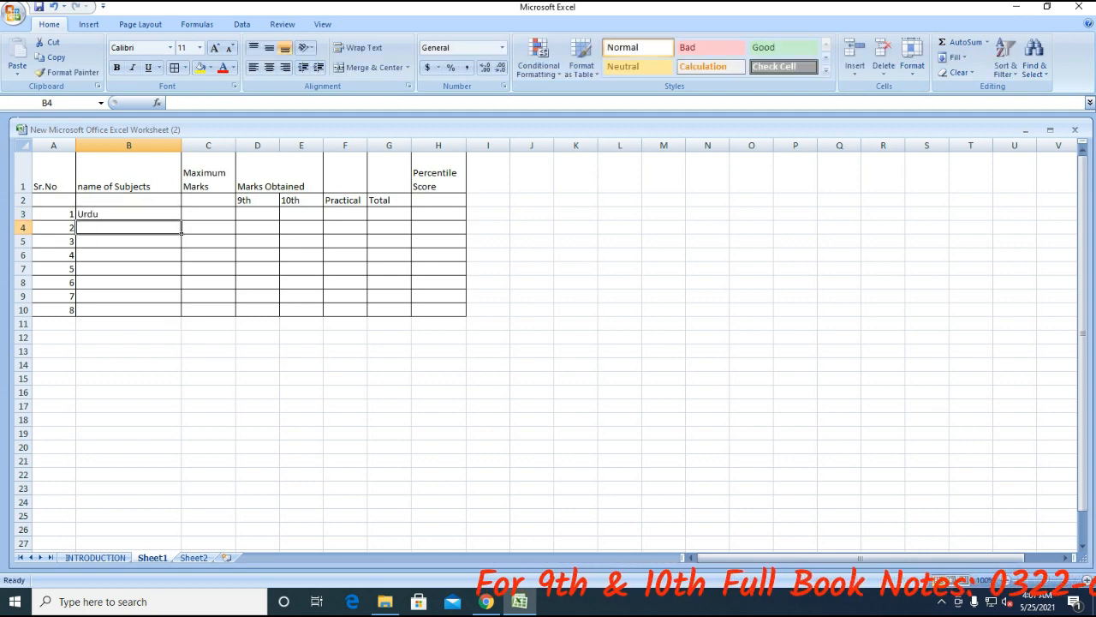
text(E)
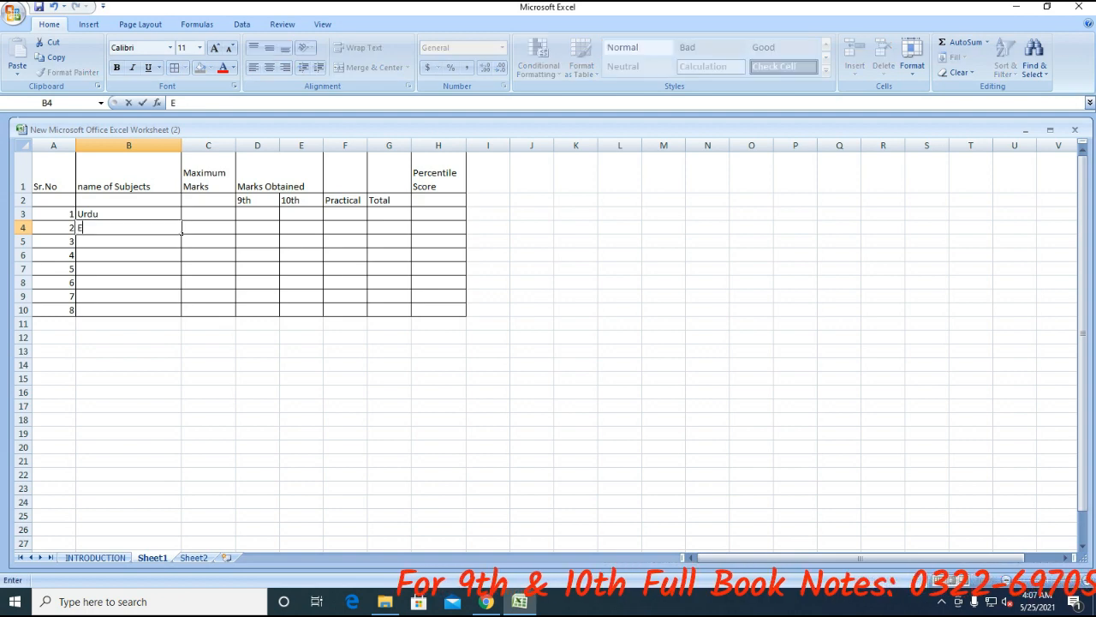
text(nglish)
key(Return)
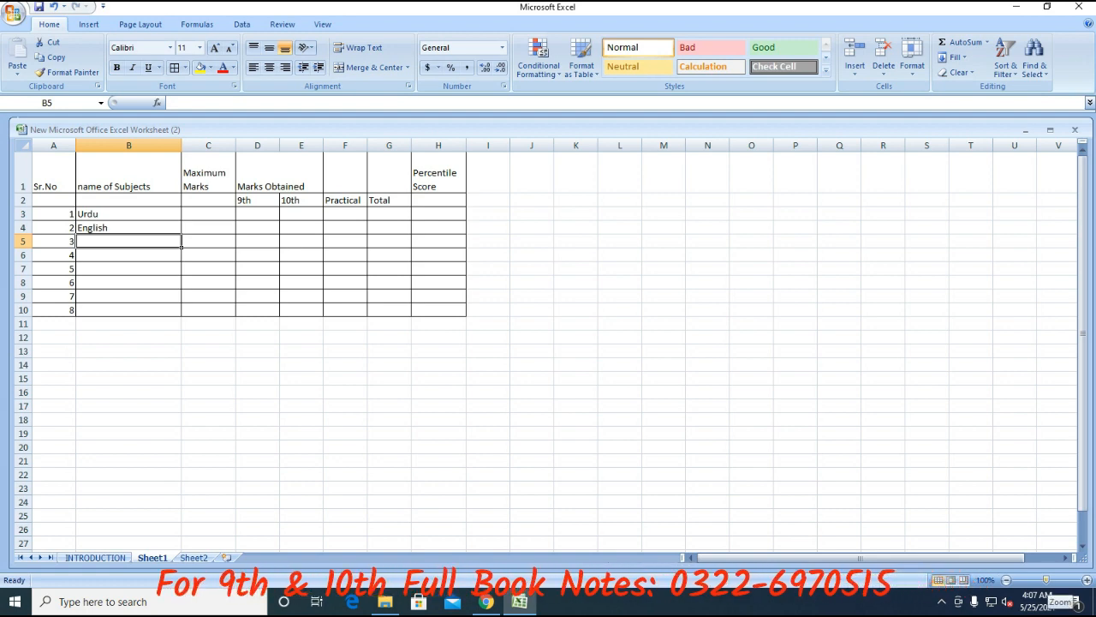
click(1086, 579)
click(1086, 580)
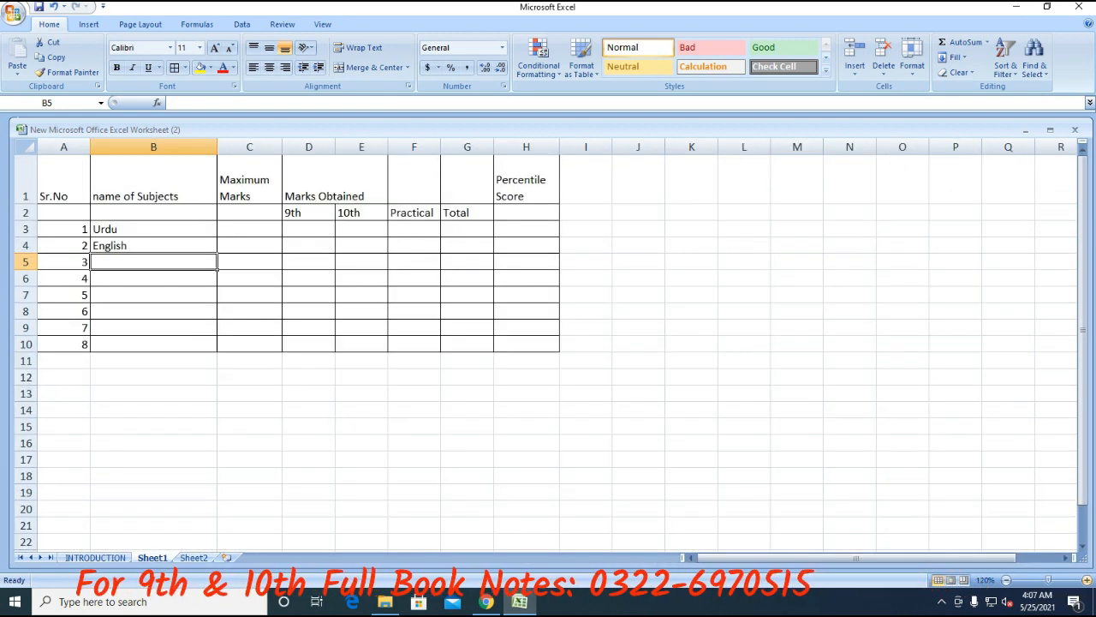
click(1085, 580)
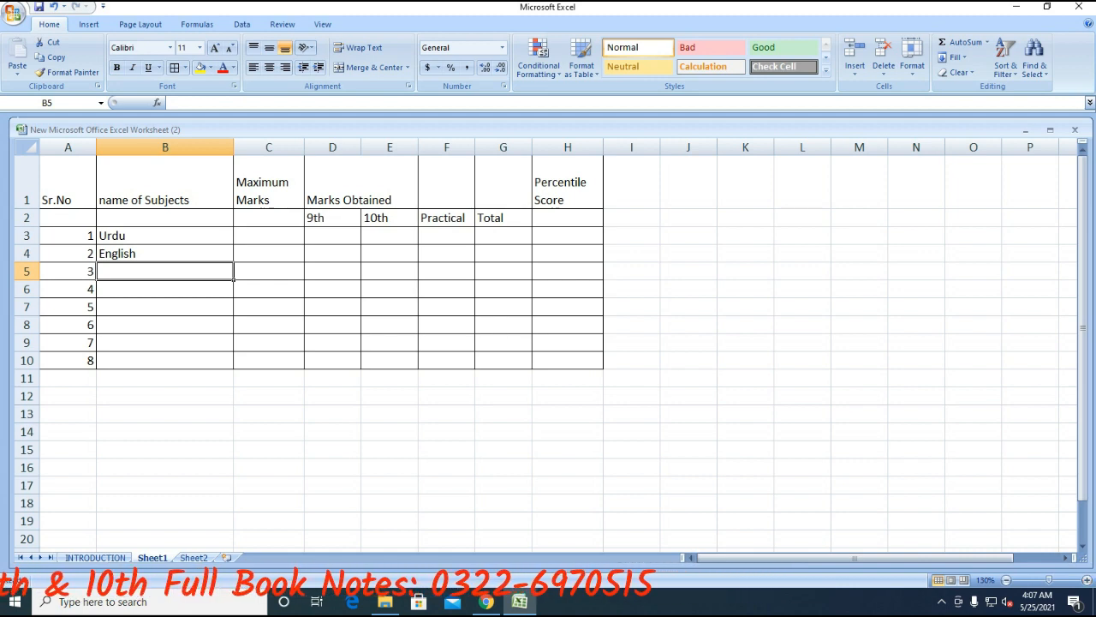
text(Esla)
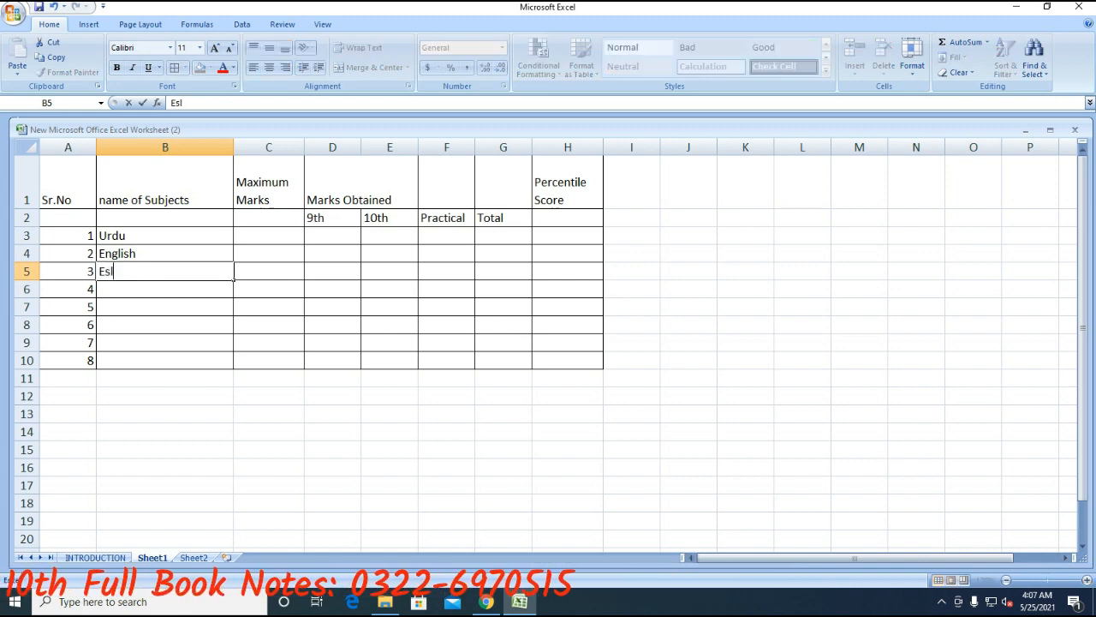
key(BackSpace)
key(BackSpace)
key(BackSpace)
key(BackSpace)
text(Islam)
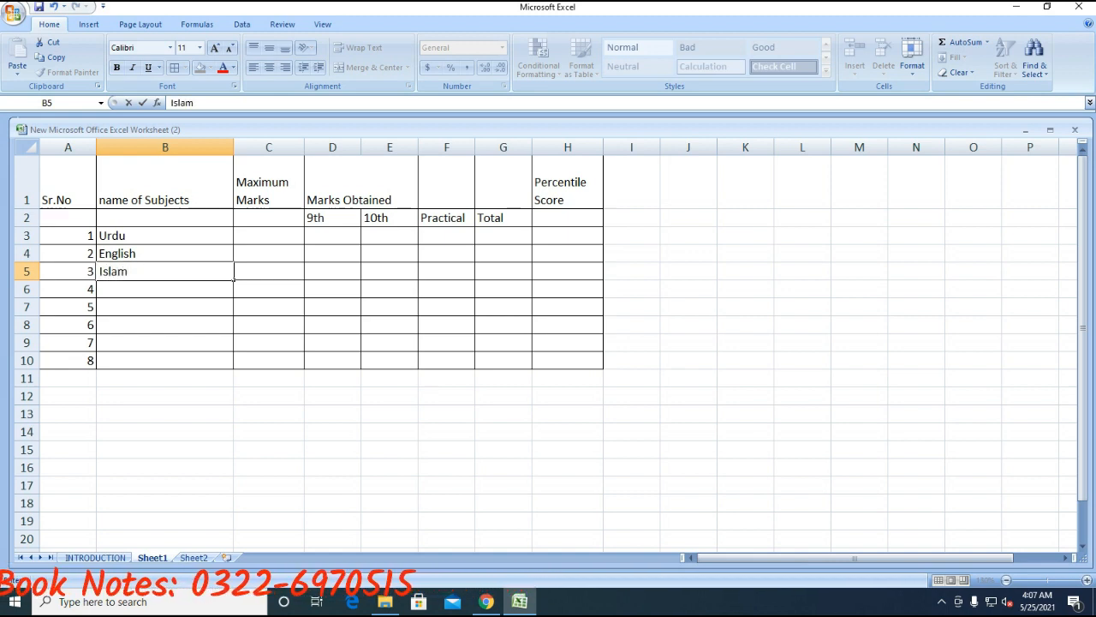
text(iat)
key(Return)
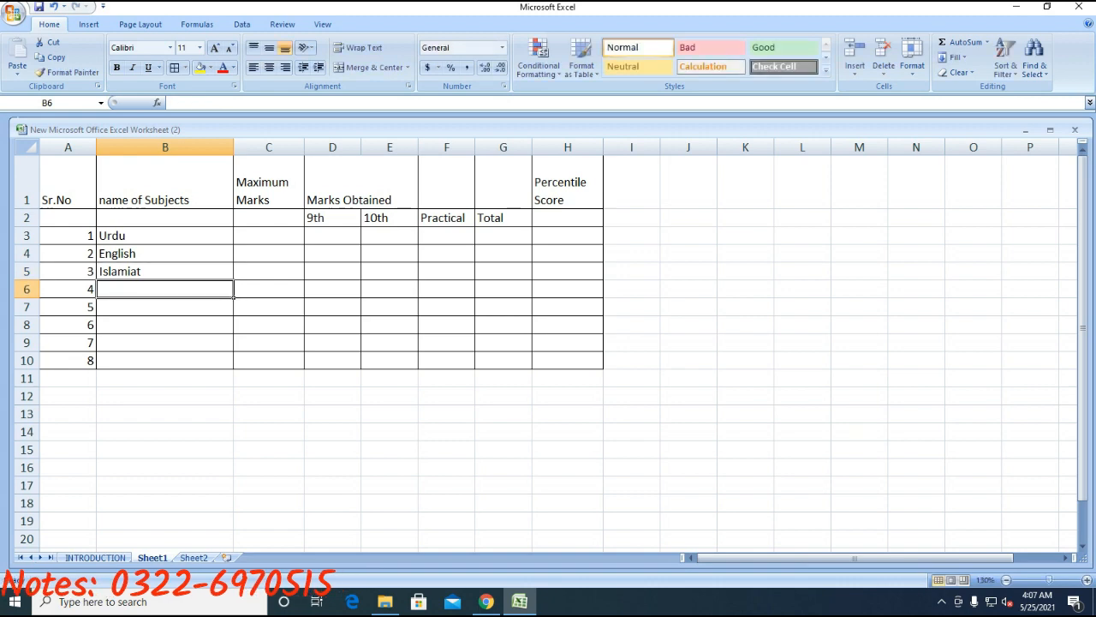
- Enter pak study, maths, physics, chemistry and bio / computer in B6:B10
text(pak s)
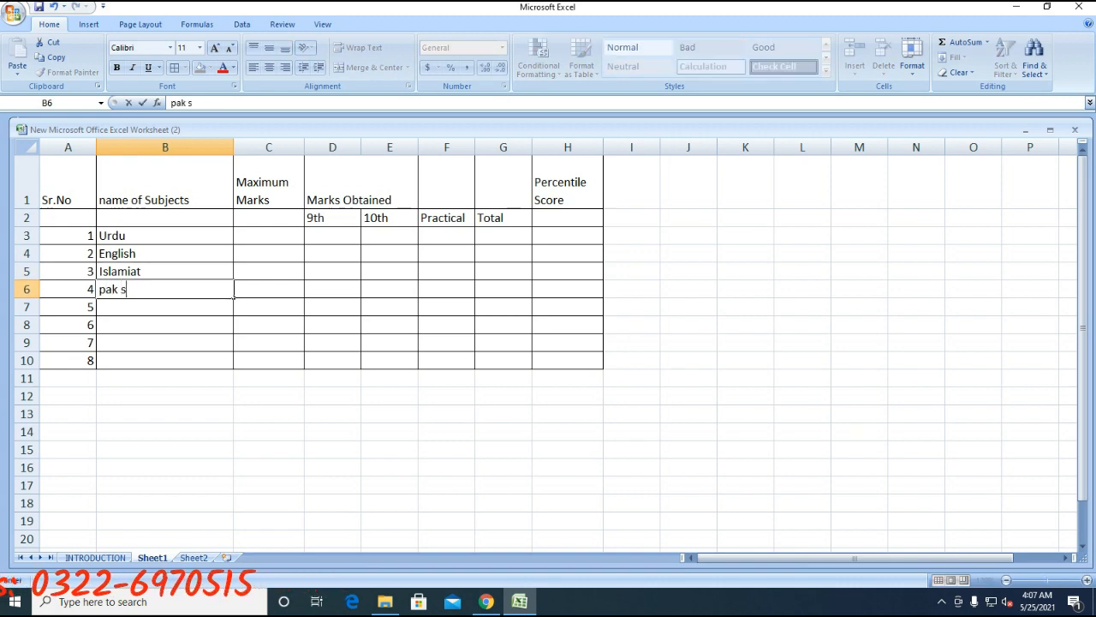
text(tudy)
key(Return)
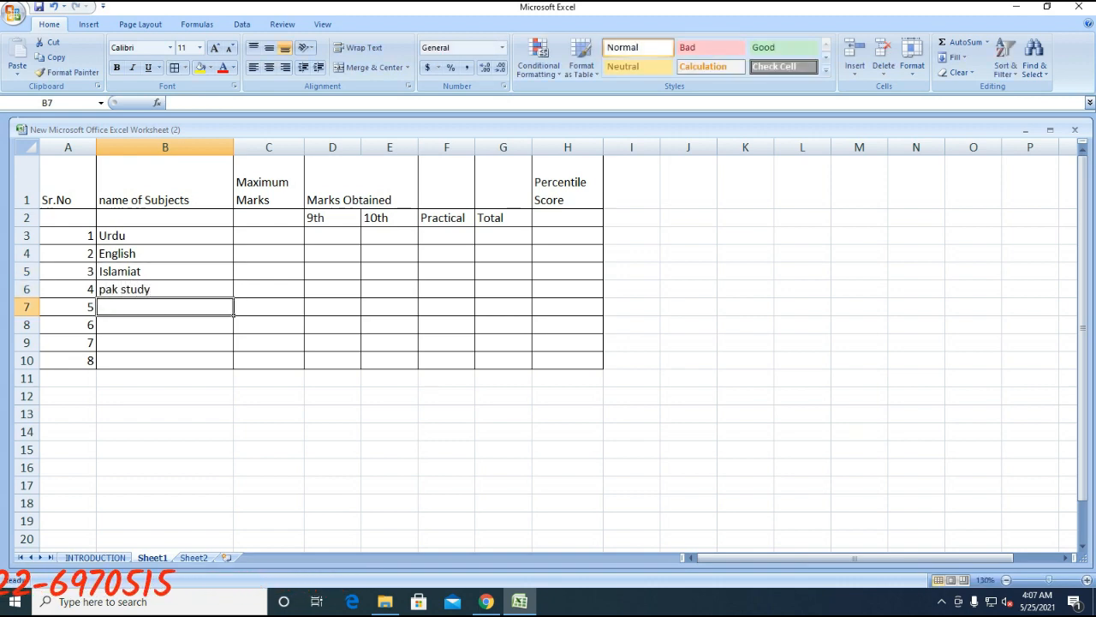
text(maths)
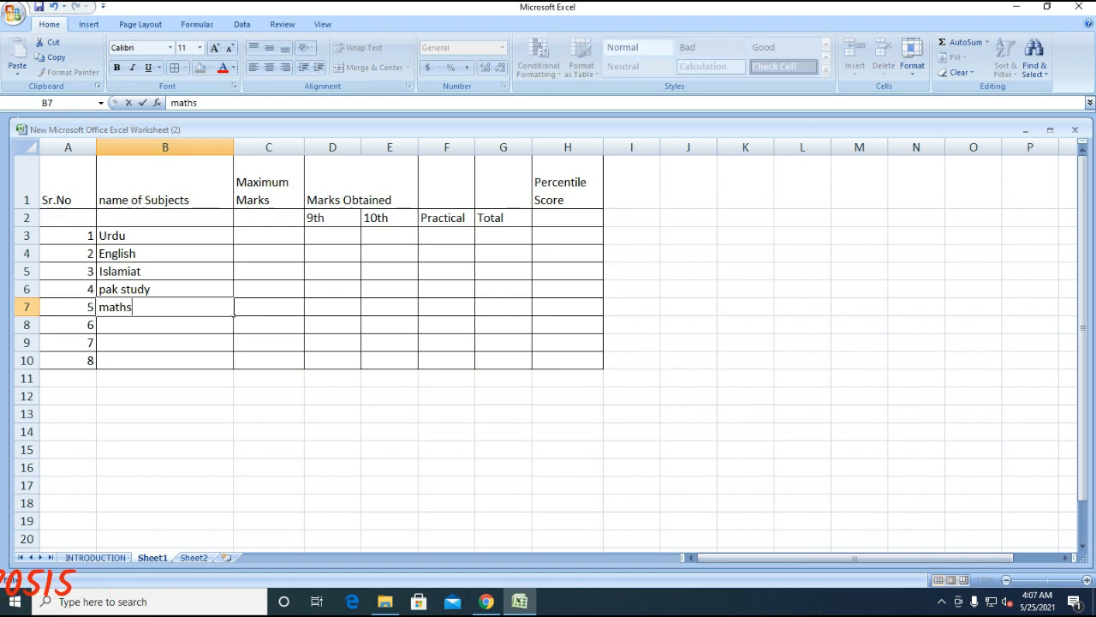
key(Return)
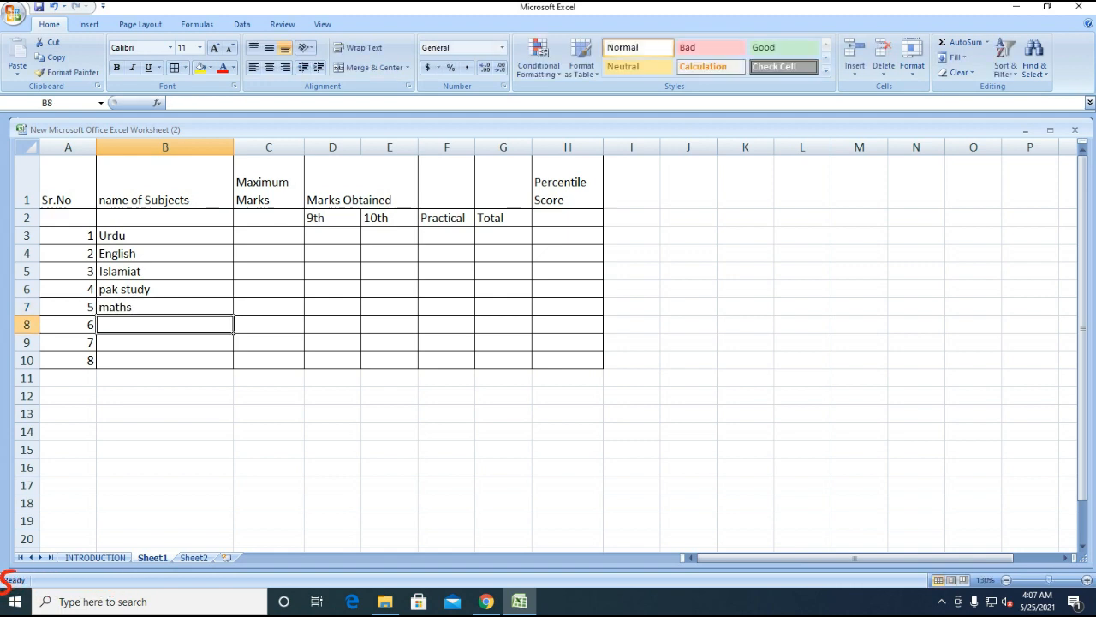
text(physics)
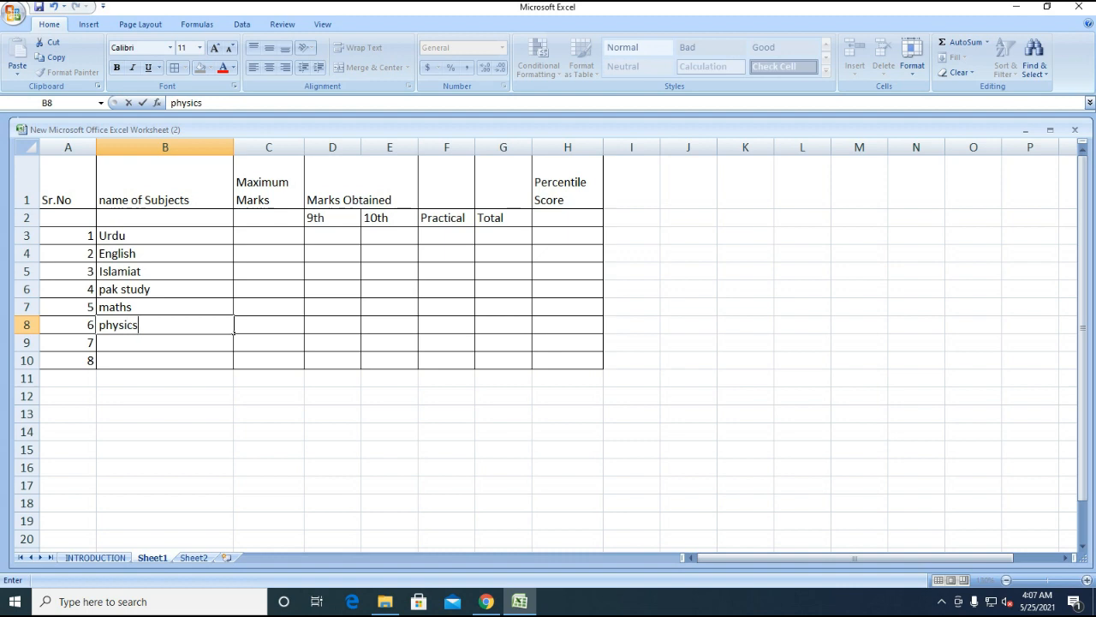
key(Return)
text(chemistry)
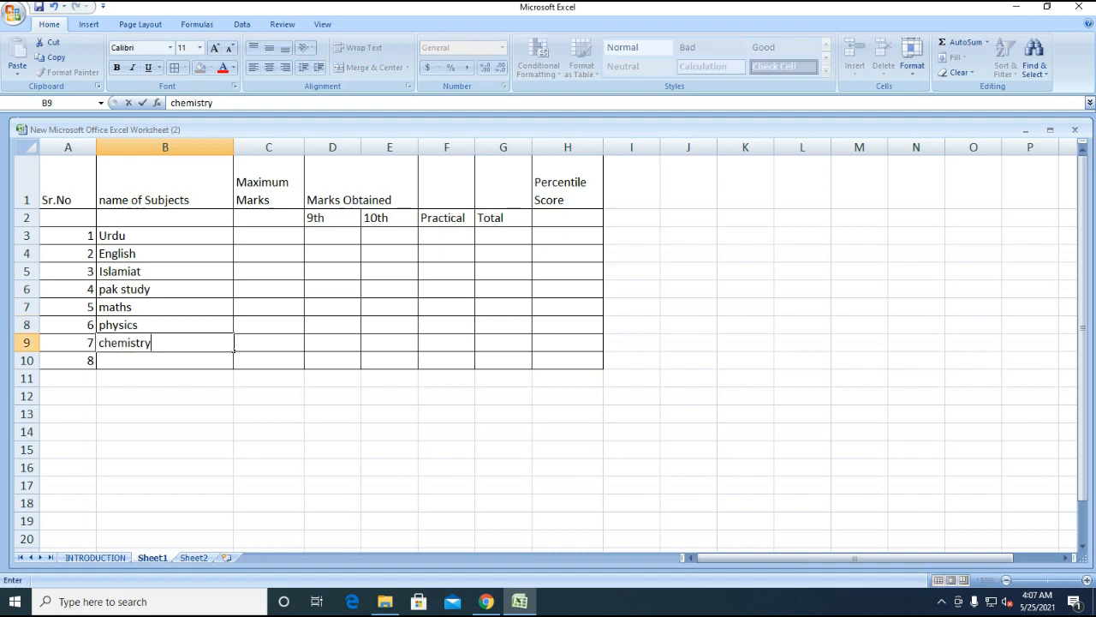
key(Return)
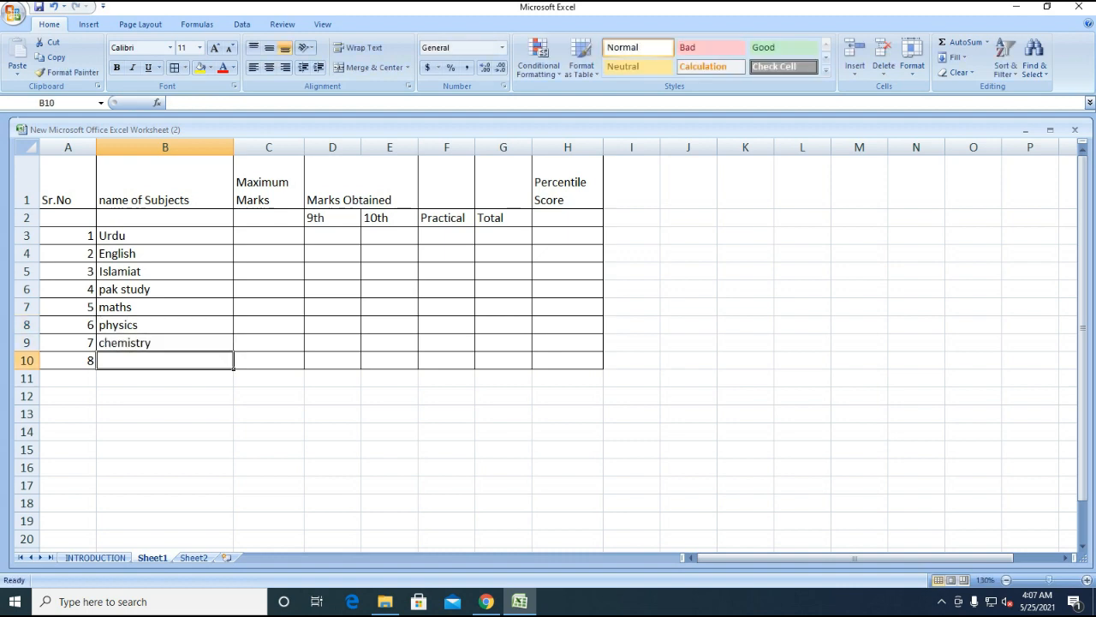
text(bio)
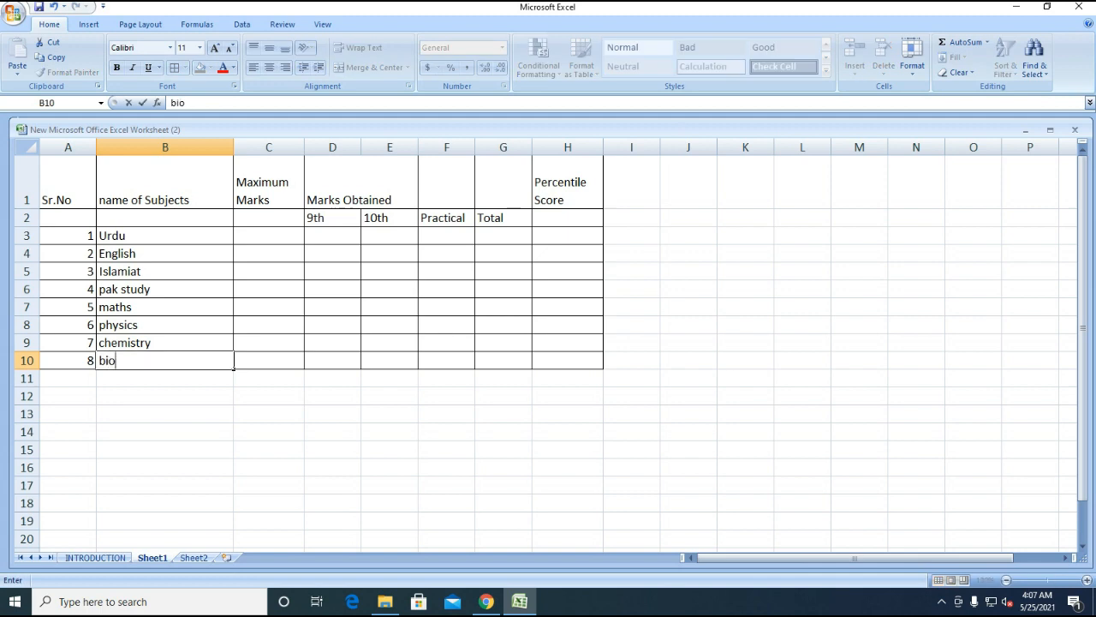
text( / computer)
key(Return)
key(Up)
key(Up)
key(Up)
key(Up)
key(Up)
key(Up)
key(Up)
key(Up)
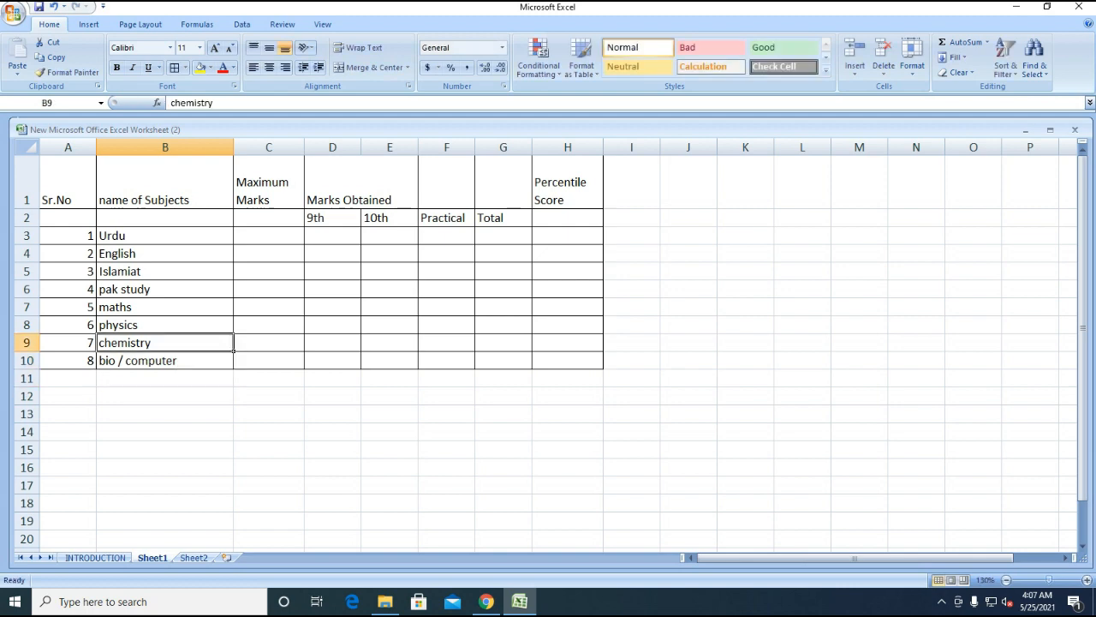
key(Right)
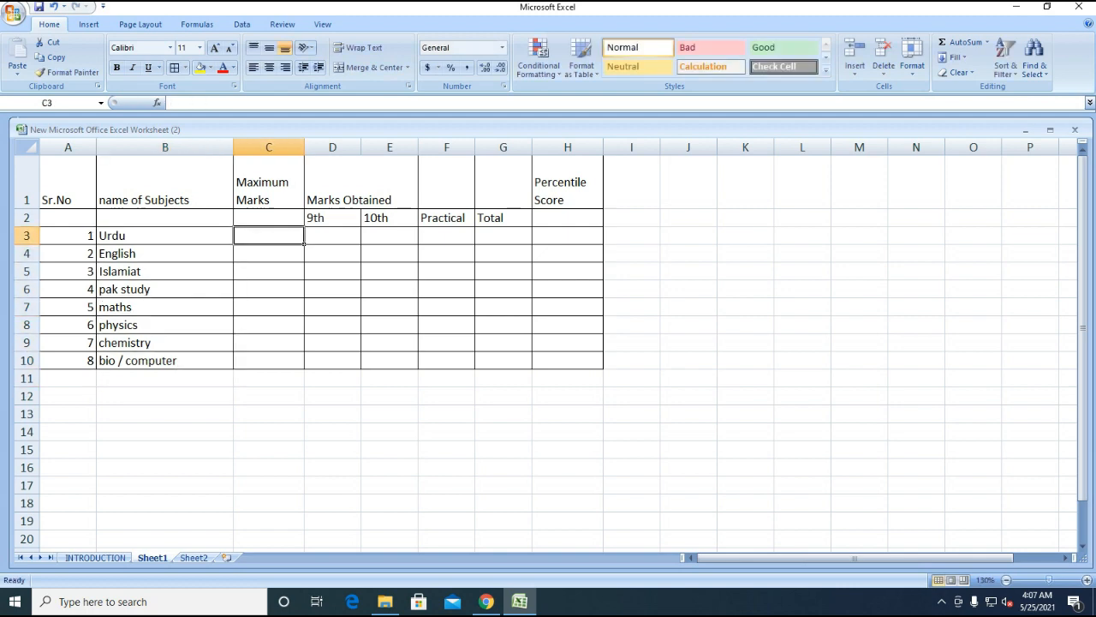
- Enter maximum marks 150, 150, 100, 100 for Urdu, English, Islamiat and pak study
key(Left)
key(Right)
text(150)
key(Return)
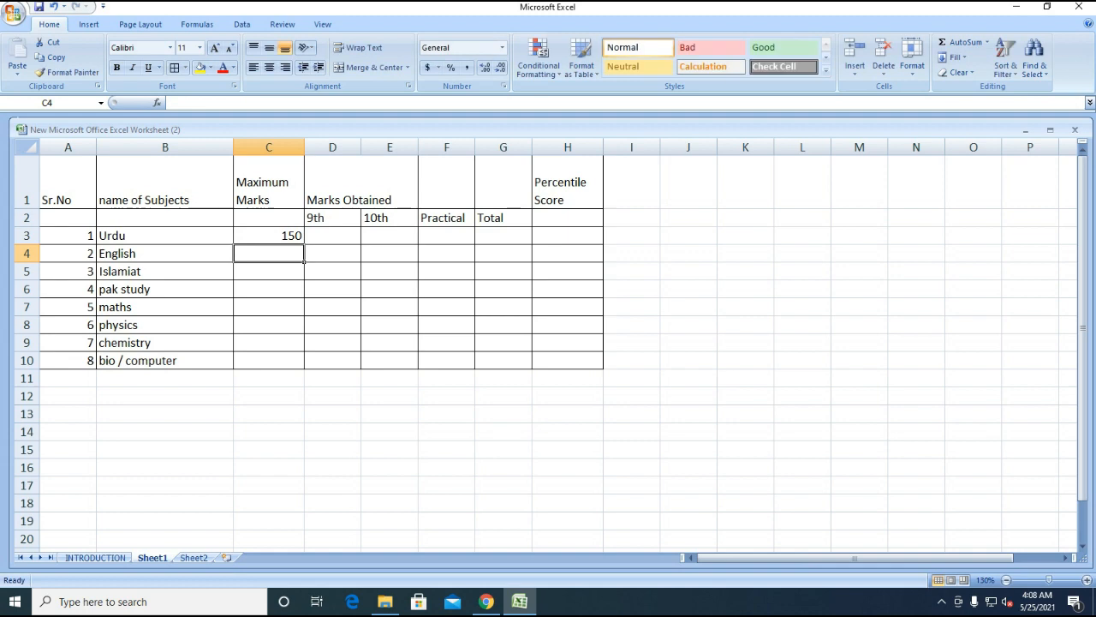
text(150)
key(Return)
text(100)
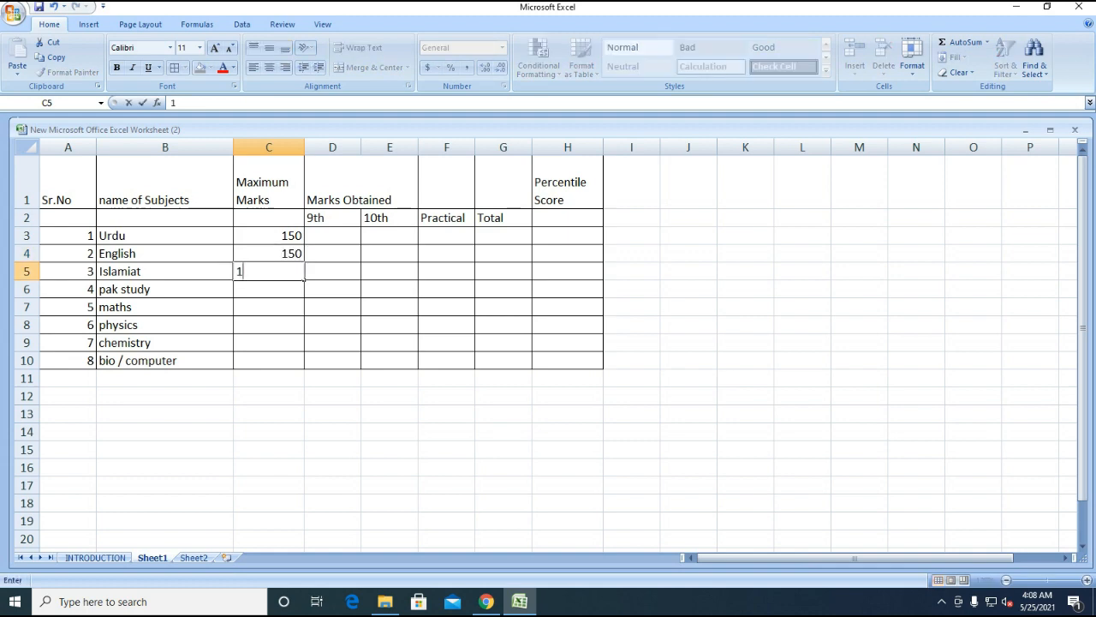
key(Return)
text(100)
key(Return)
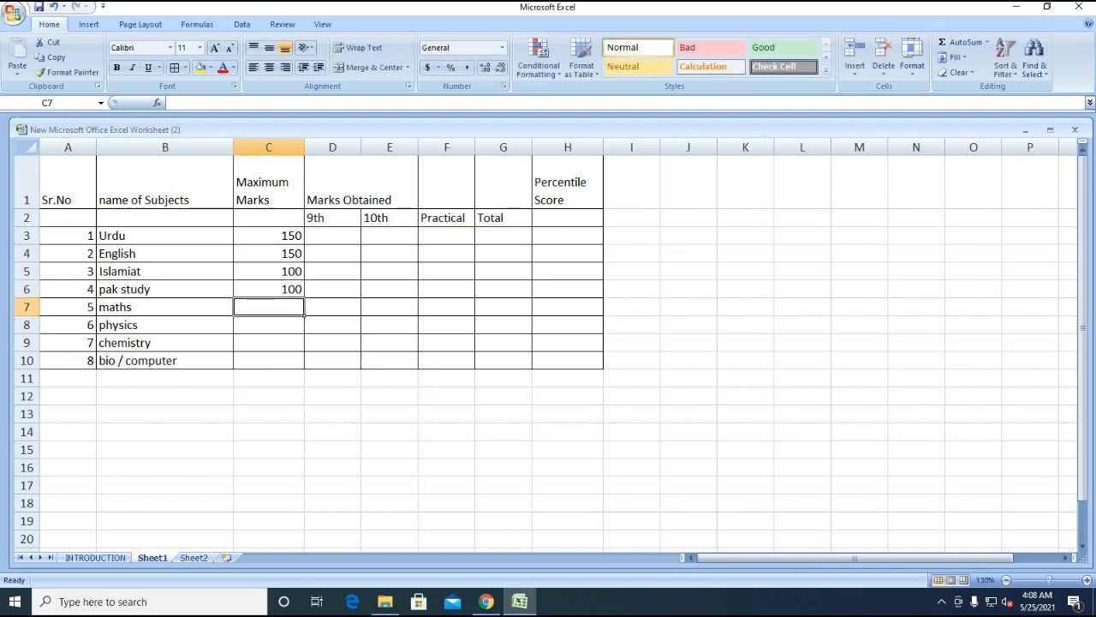
- Enter maximum marks 150 for maths, physics, chemistry and bio / computer
text(150)
key(Return)
text(150)
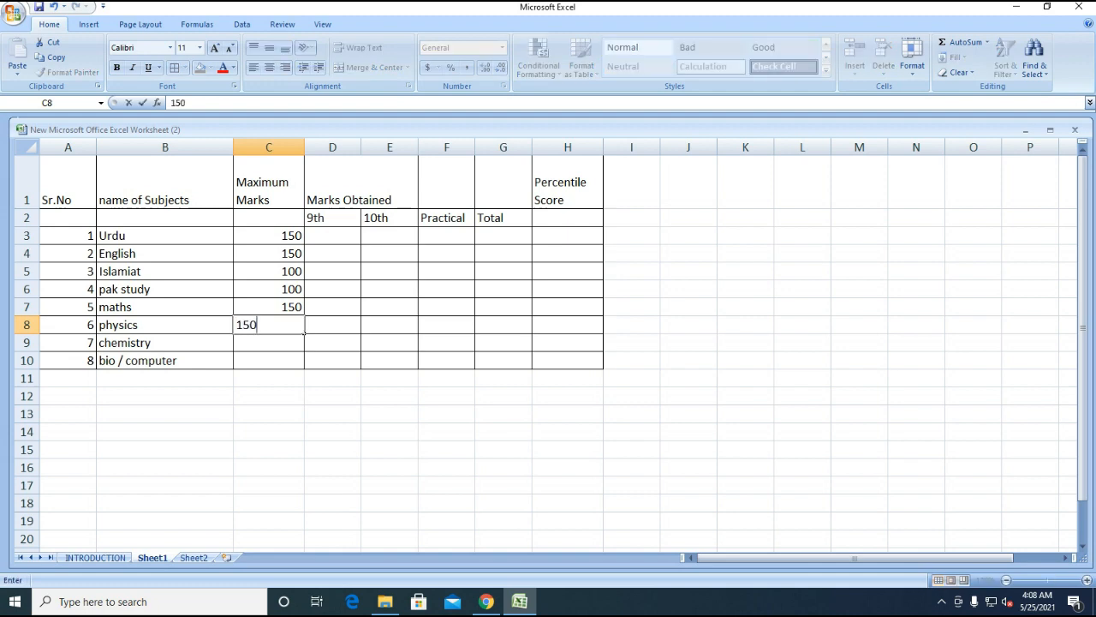
key(Return)
text(150)
key(Return)
text(150)
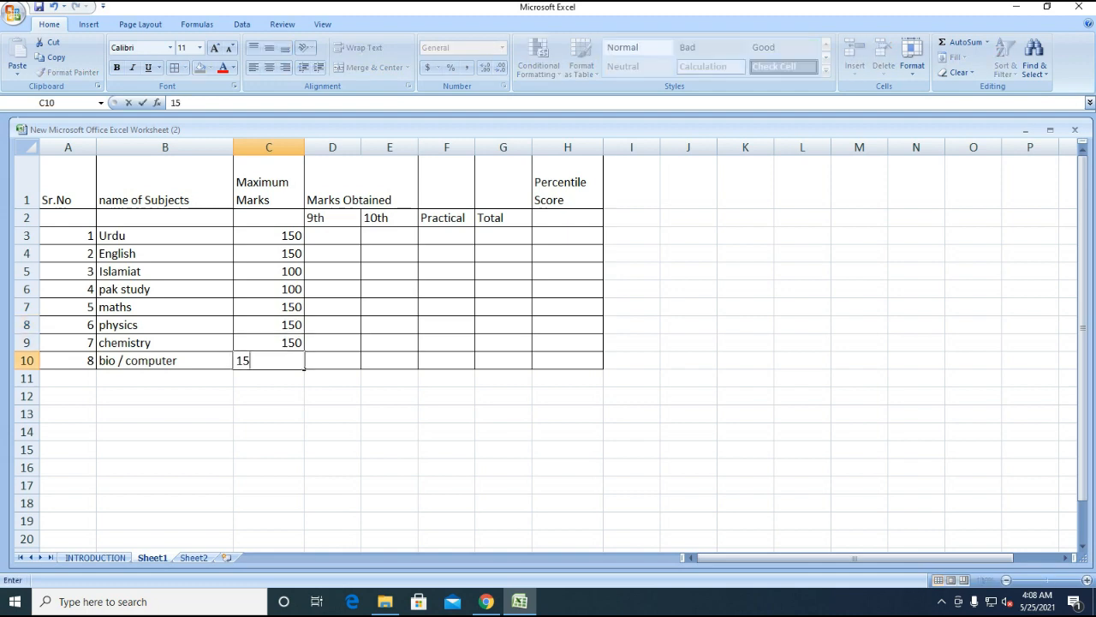
key(Tab)
key(Up)
key(Up)
key(Up)
key(Up)
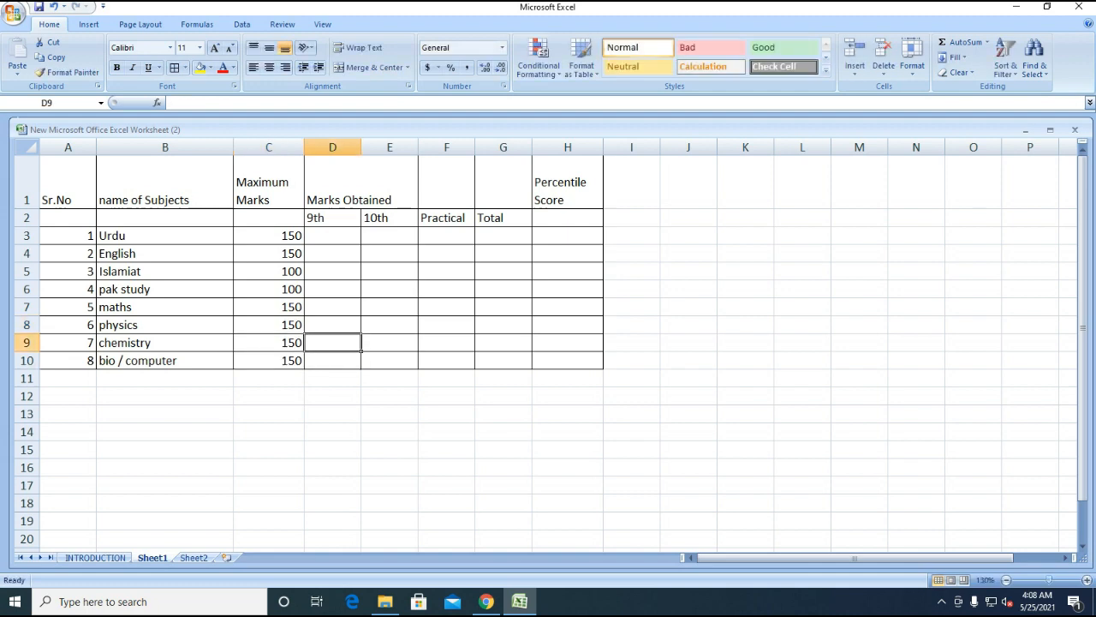
key(Up)
key(Up)
key(Up)
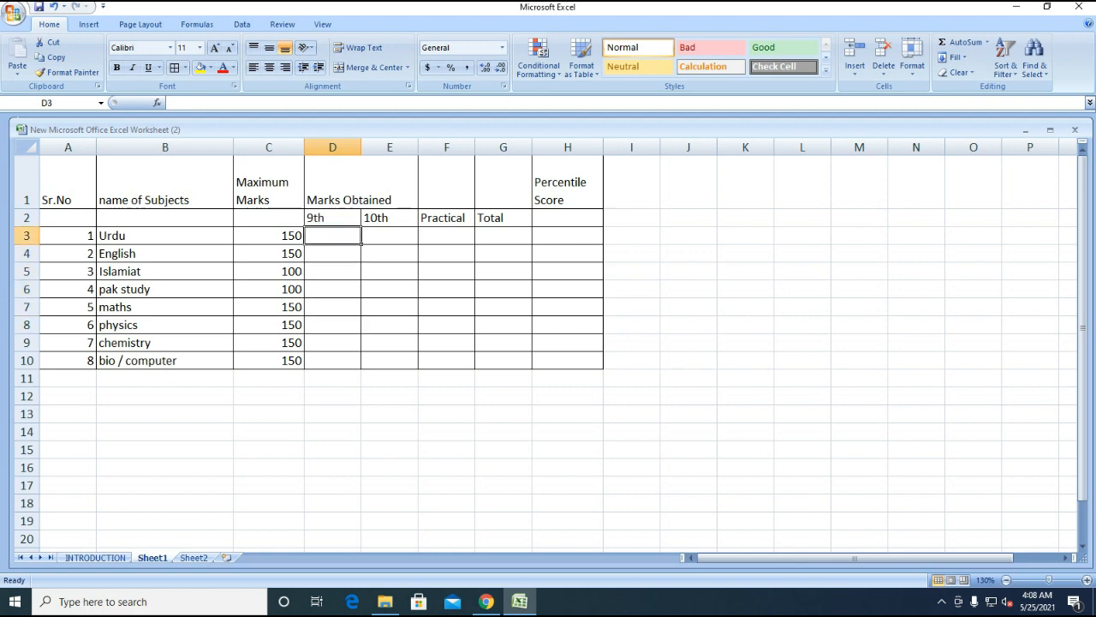
- Enter the 9th marks 64, 25, 30 and 34 for Urdu, English, Islamiat and Pak Study
text(64)
key(Return)
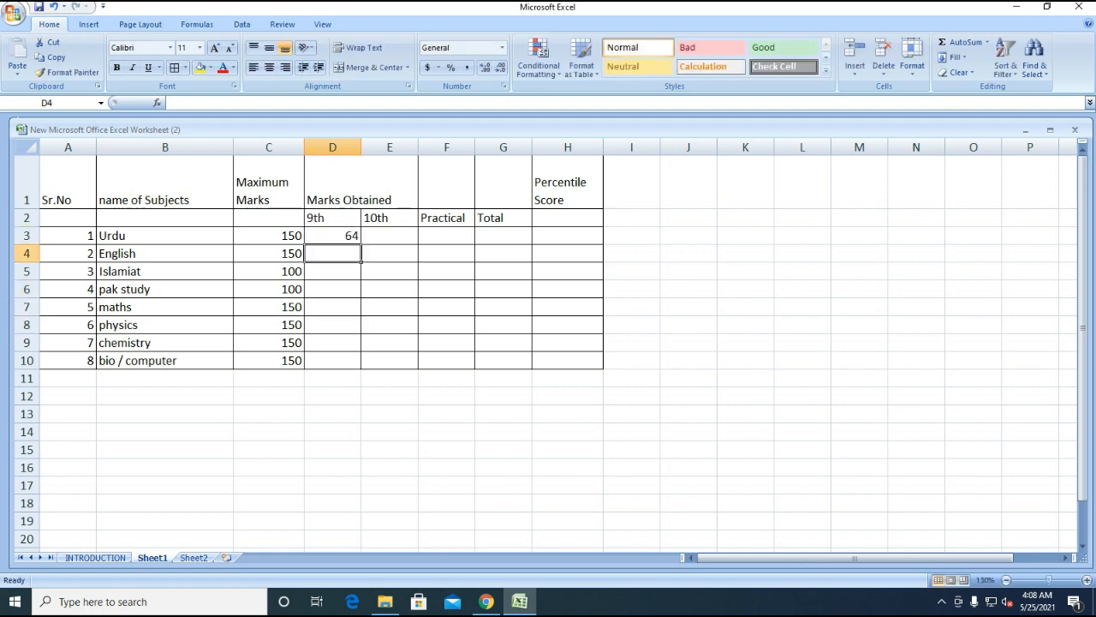
text(25)
key(Return)
text(30)
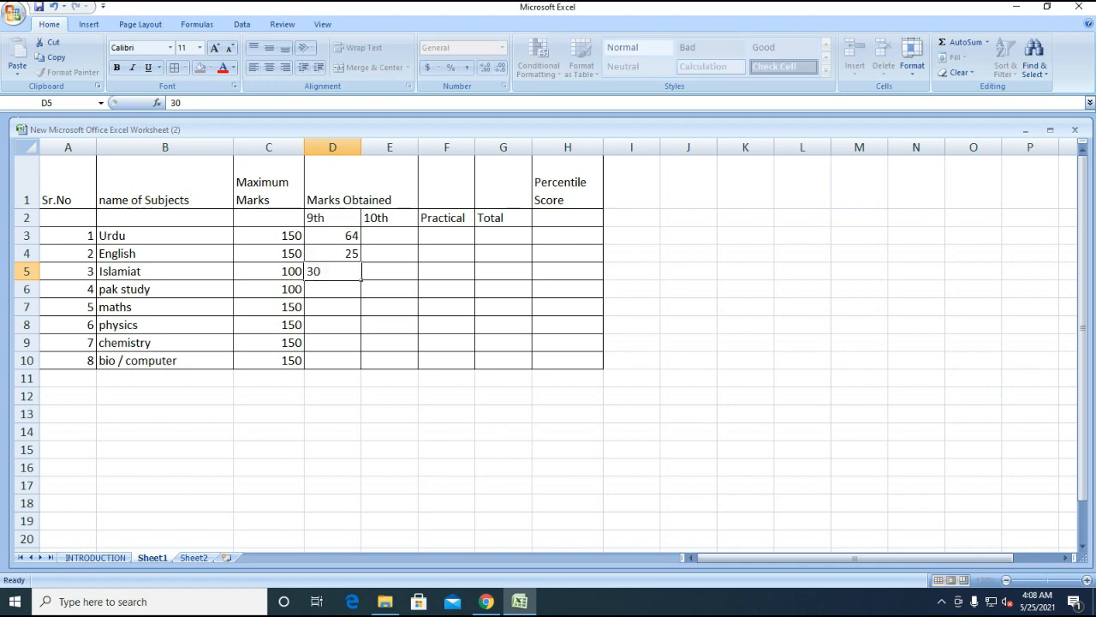
key(Return)
text(34)
key(Return)
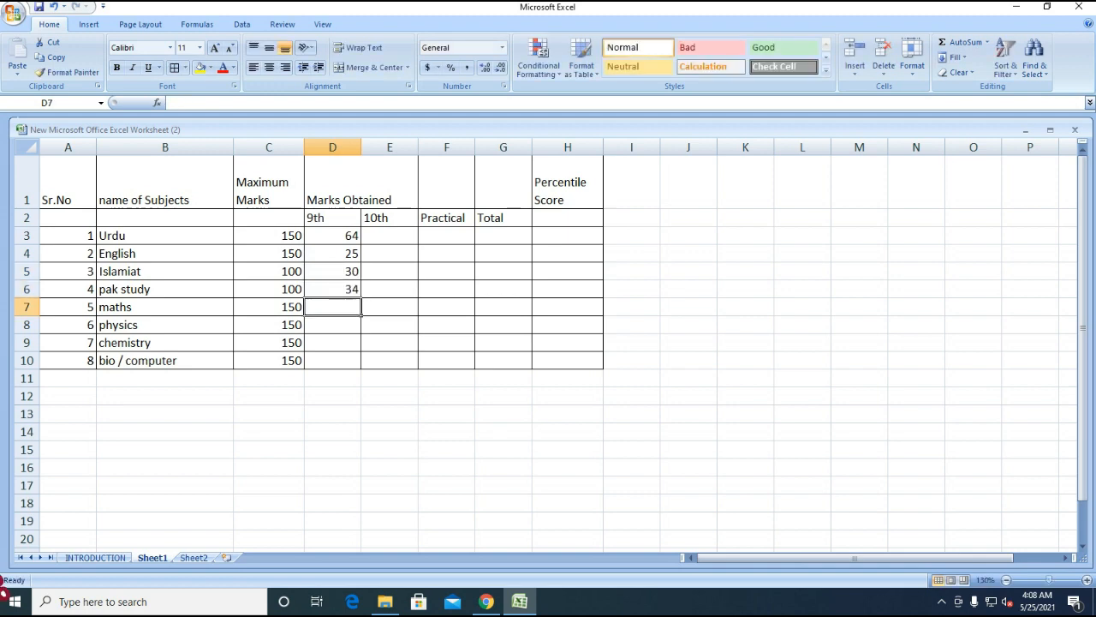
- Enter the 9th marks 25, 28, 33 and 30 for maths, physics, chemistry and bio / computer
text(25)
key(Return)
text(28)
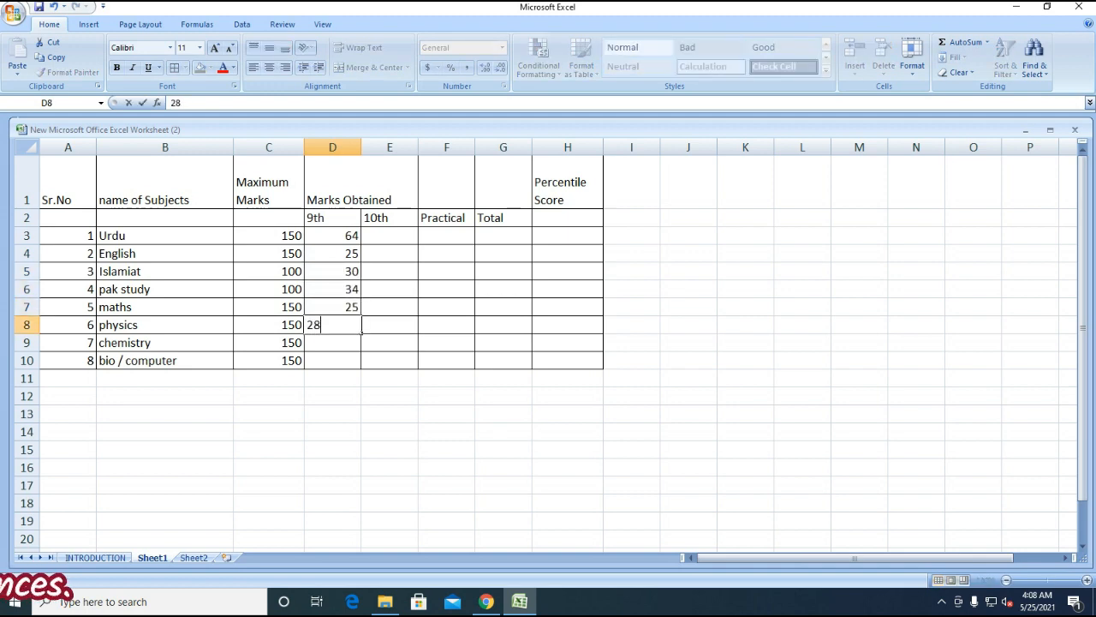
key(Return)
text(33)
key(Return)
text(30)
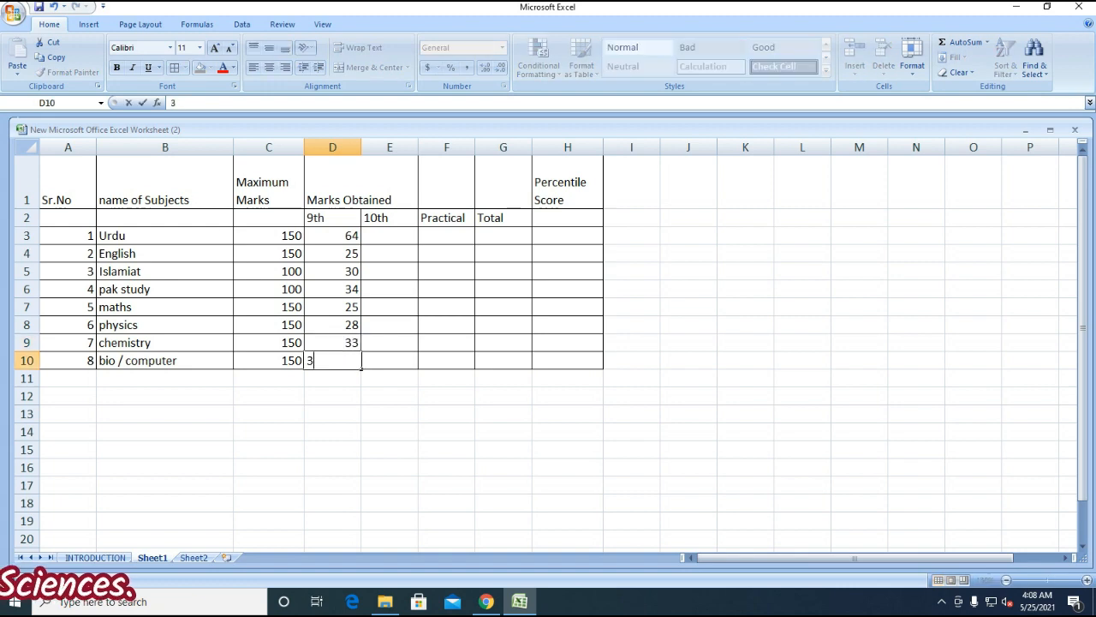
key(Return)
- Enter the 10th marks 48, 14 and 25 for Urdu, English and Islamiat
key(Right)
key(Up)
key(Up)
key(Up)
key(Up)
key(Up)
key(Up)
key(Up)
key(Up)
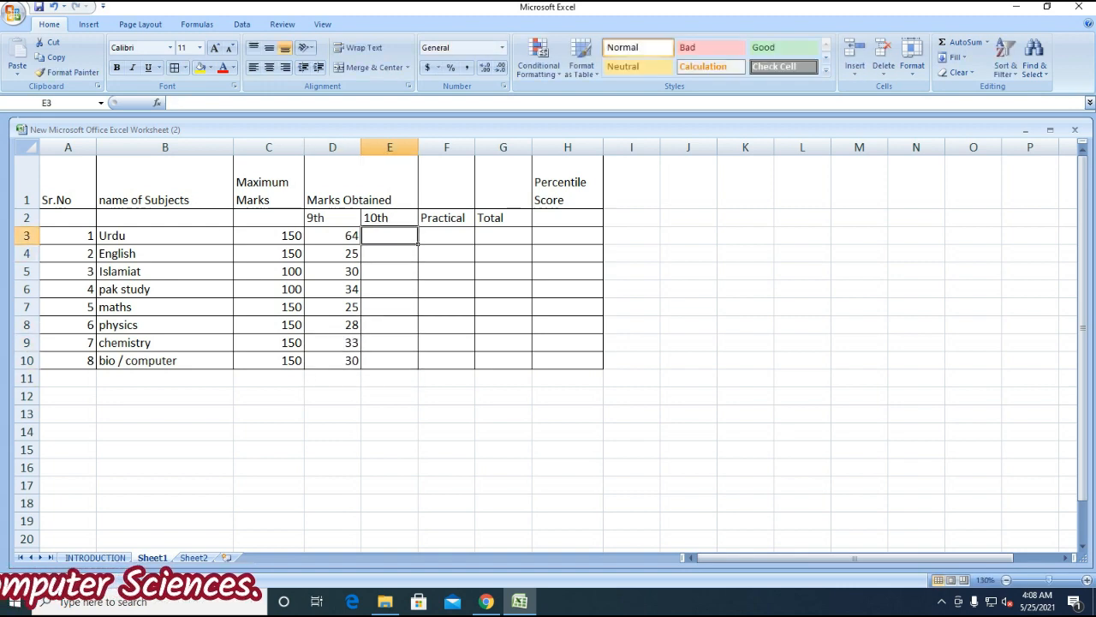
text(48)
key(Return)
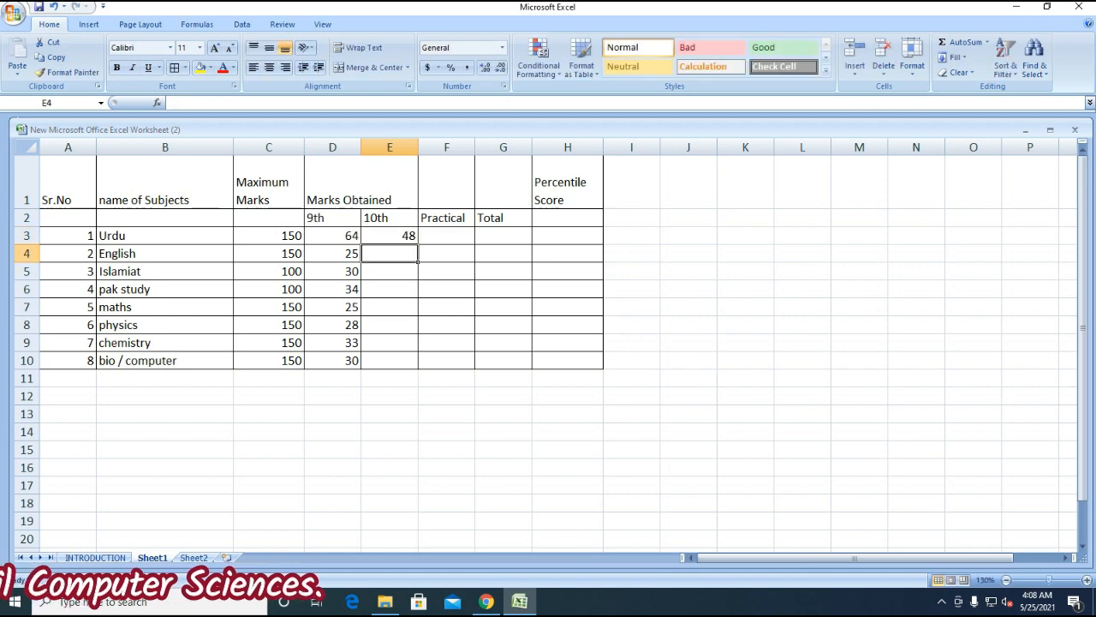
text(15)
key(BackSpace)
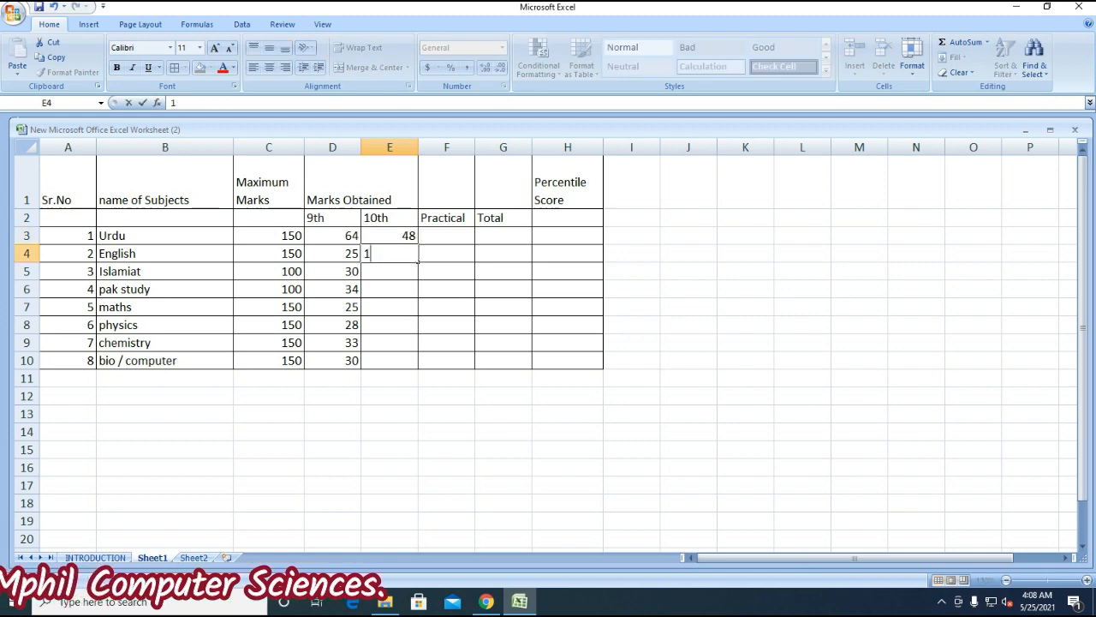
text(4)
key(Return)
text(25)
key(Return)
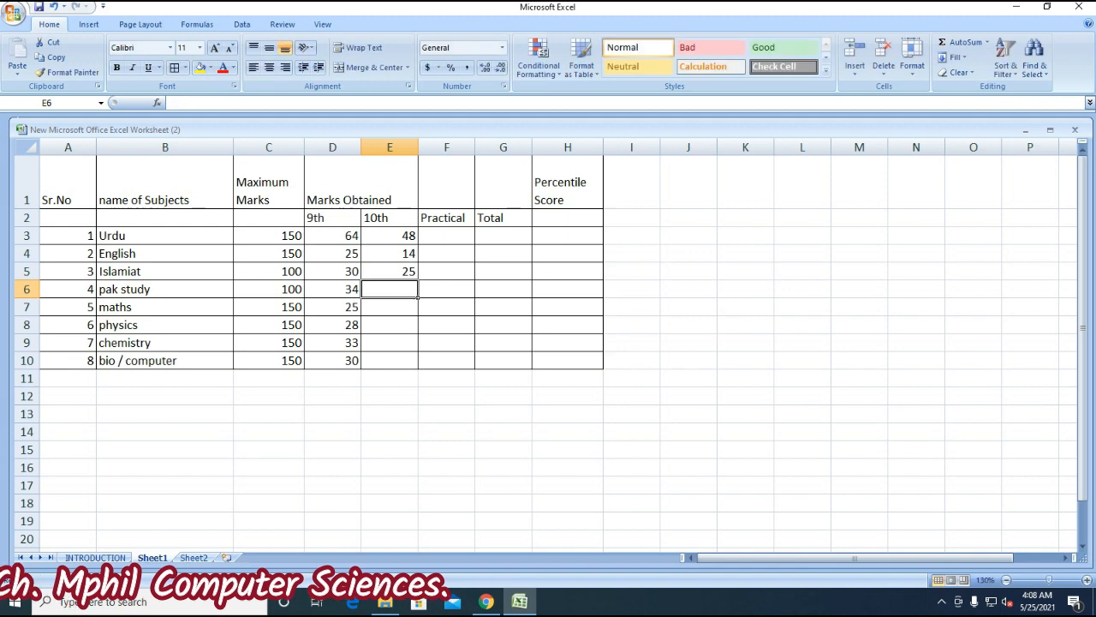
- Enter the 10th marks 23, 25, 14, 21 and 20 for Pak Study through bio / computer
text(23)
key(Return)
text(25)
key(Return)
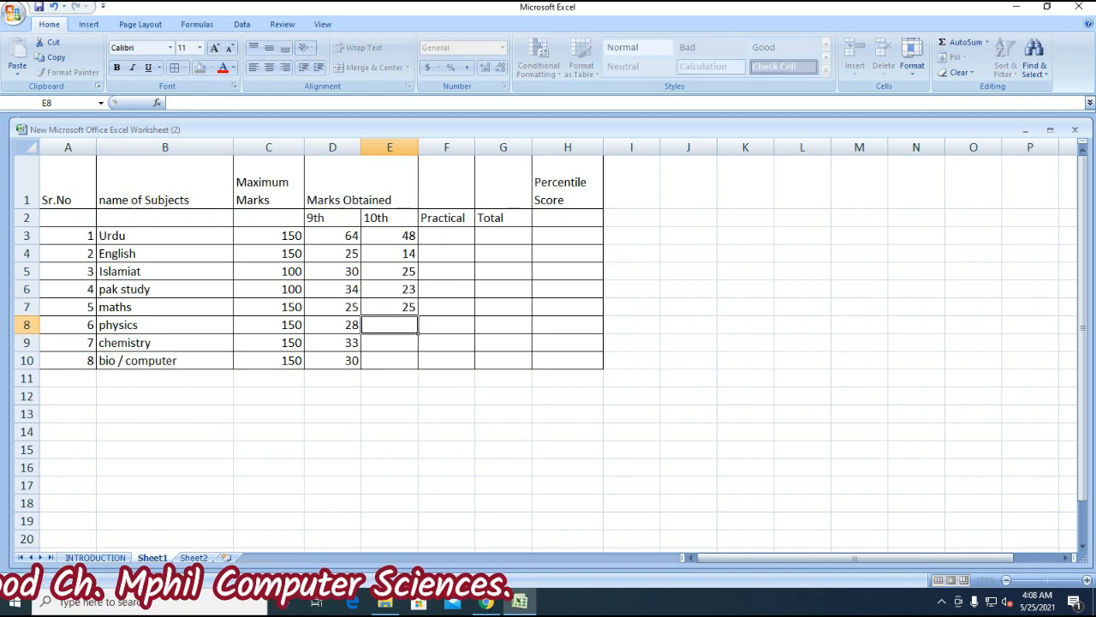
text(14)
key(Return)
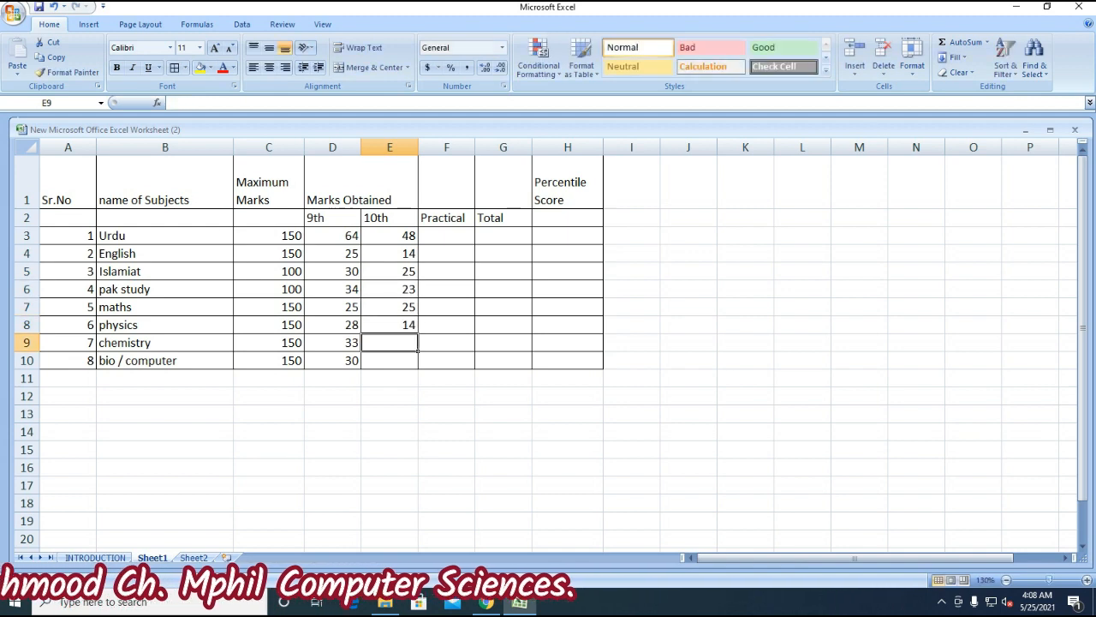
text(21)
key(Return)
text(20)
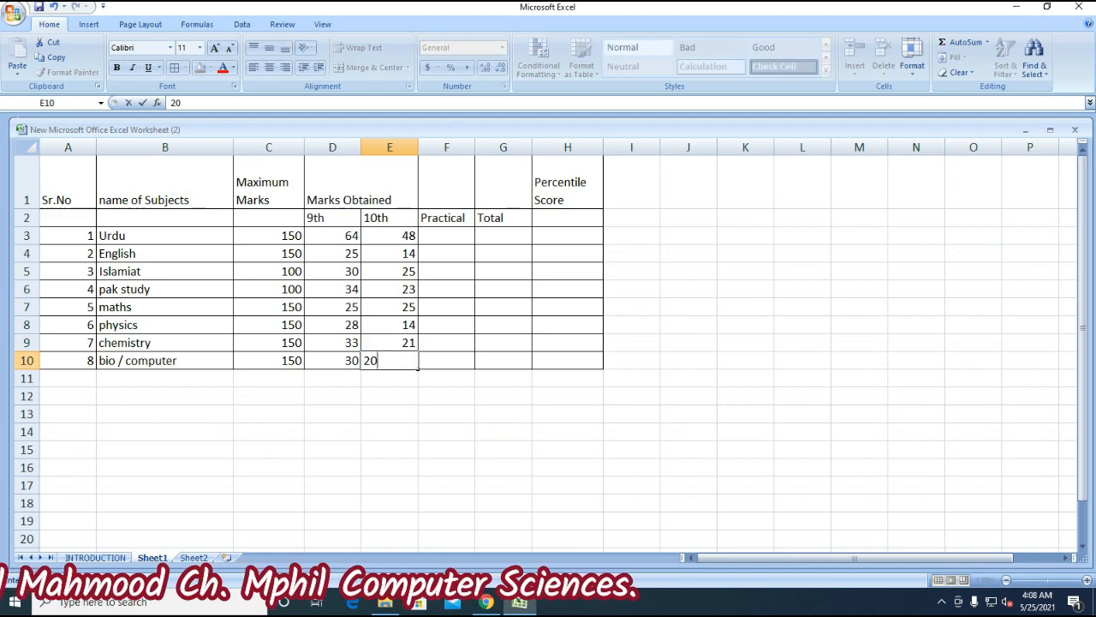
key(Return)
- Enter Practical marks 20, 22 and 21 for physics, chemistry and bio / computer
key(Right)
key(Up)
key(Up)
key(Up)
key(Up)
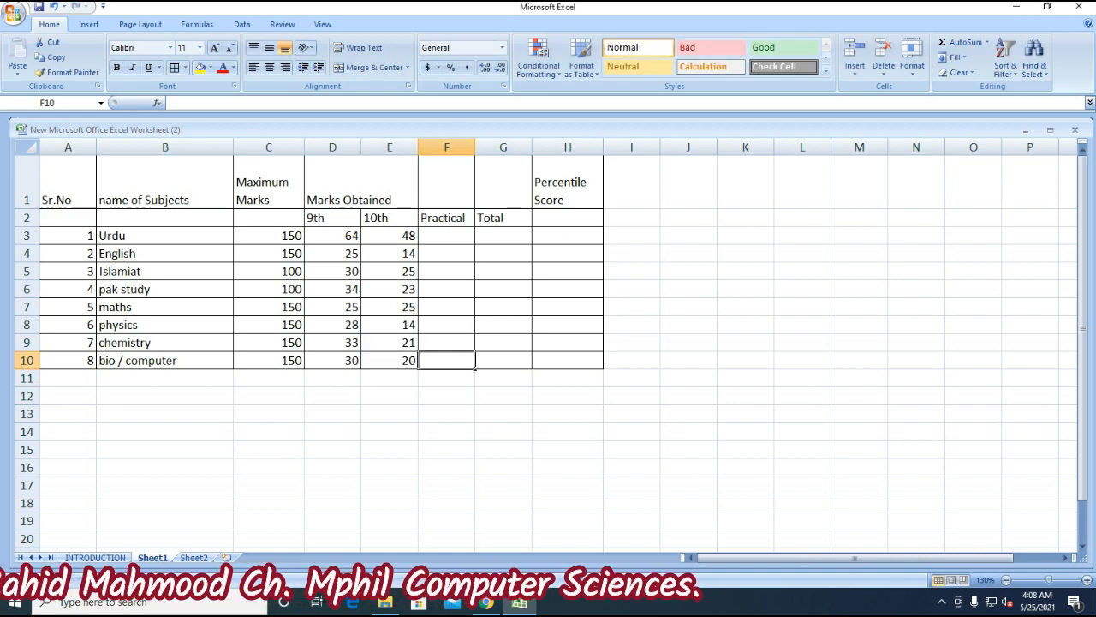
key(Left)
key(Left)
key(Left)
key(Left)
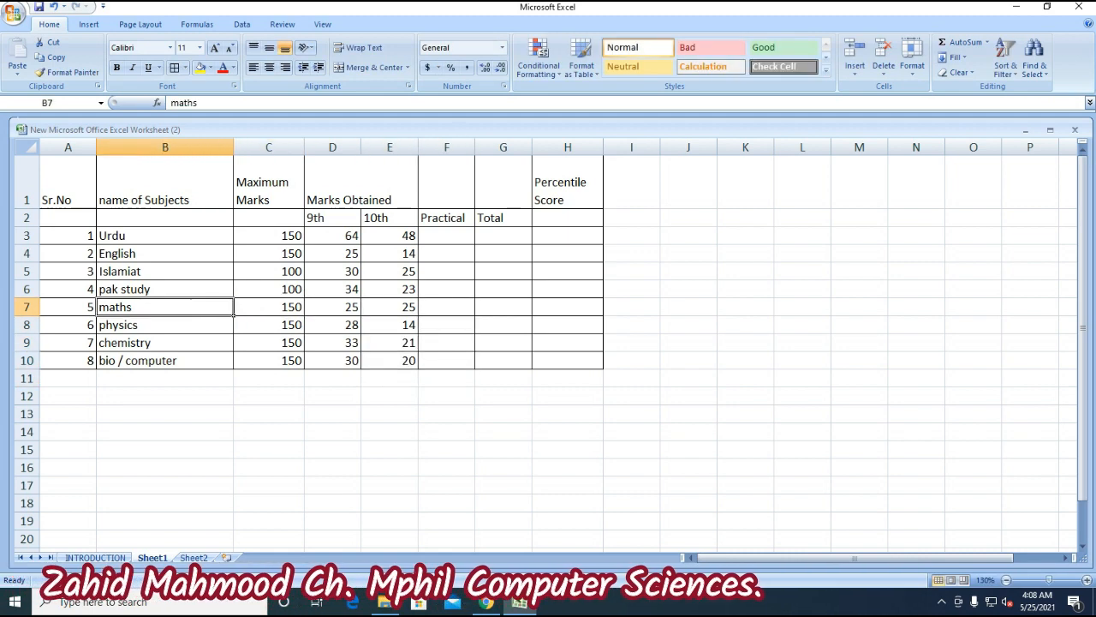
key(Down)
key(Right)
key(Right)
key(Right)
key(Right)
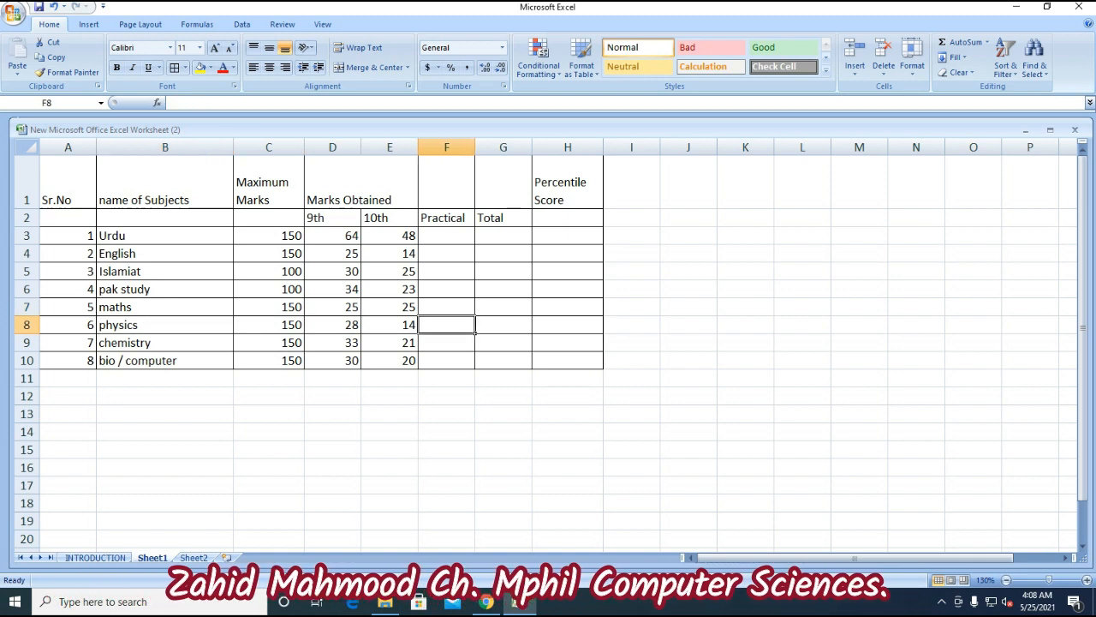
text(20)
key(Return)
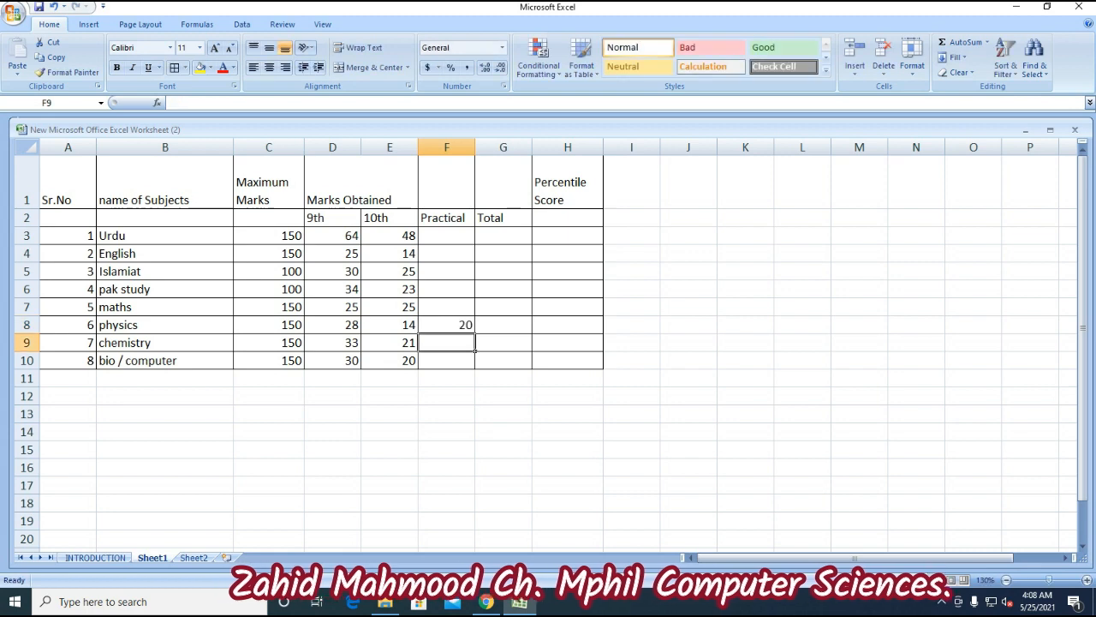
text(22)
key(Return)
text(21)
key(Return)
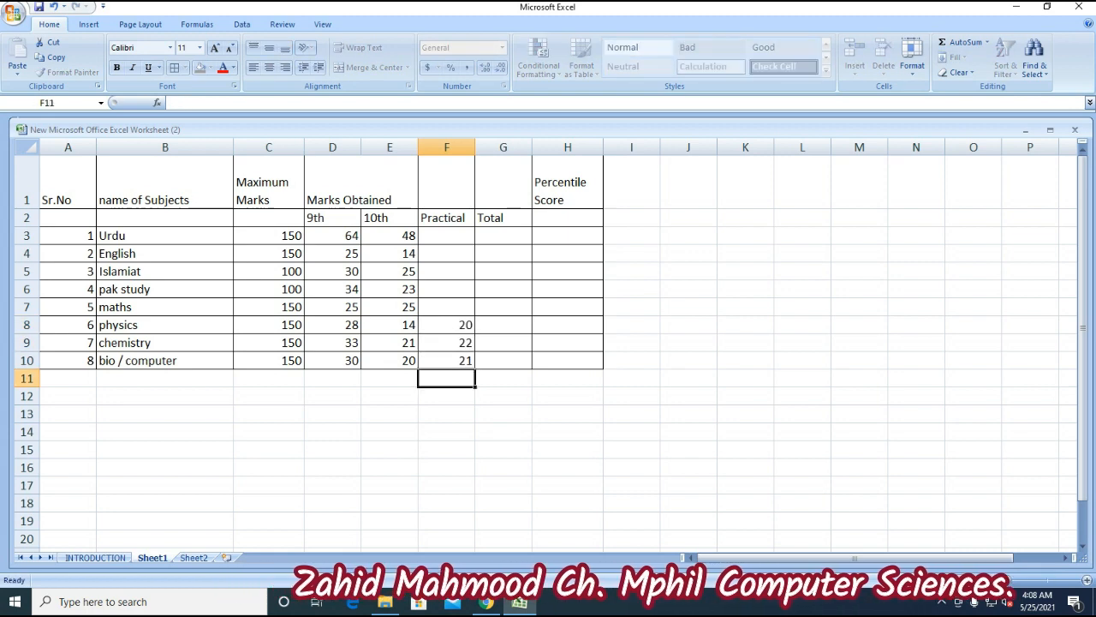
key(Right)
key(Up)
key(Up)
key(Up)
key(Up)
key(Up)
key(Up)
key(Up)
key(Up)
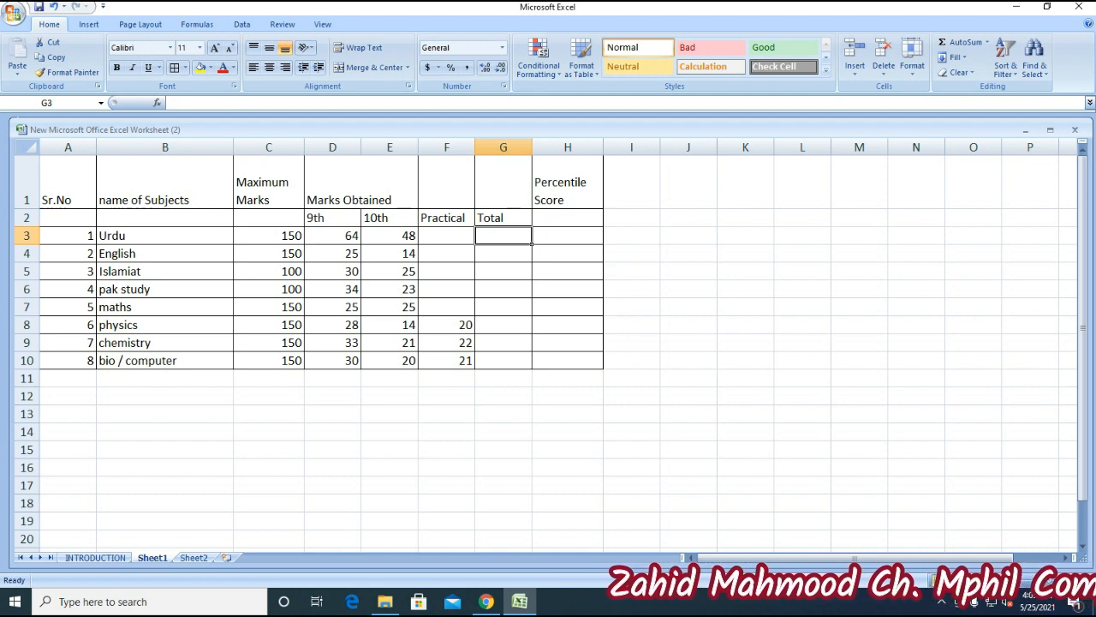
- Enter =F3+E3+D3+C3 in G3 so the Urdu total shows 262
key(Left)
key(Left)
key(Left)
key(Left)
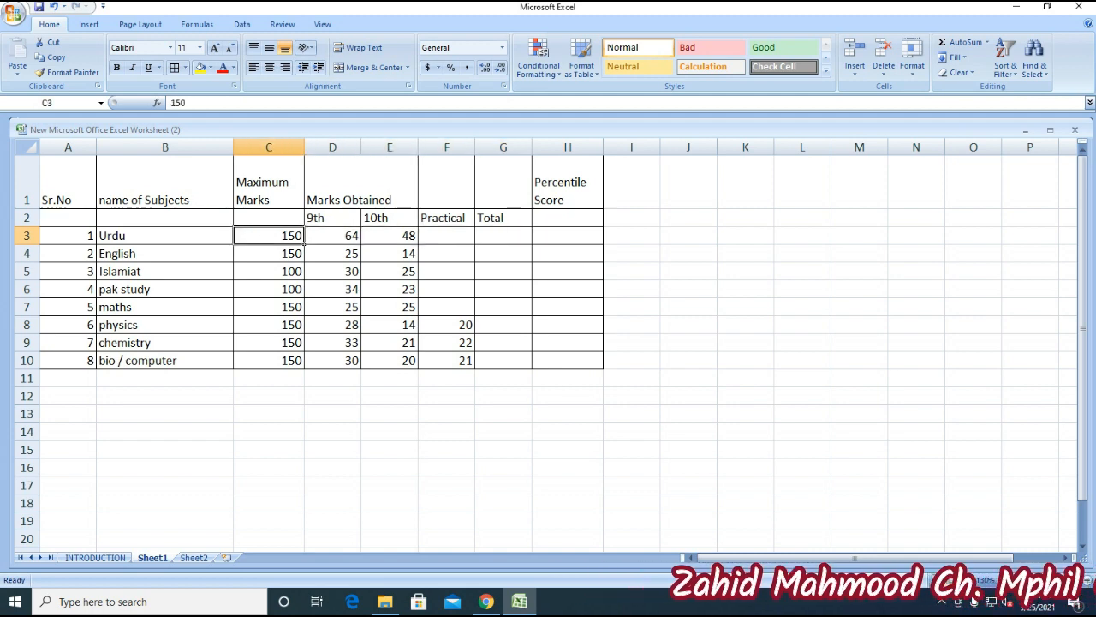
key(Right)
key(Right)
key(Right)
key(Right)
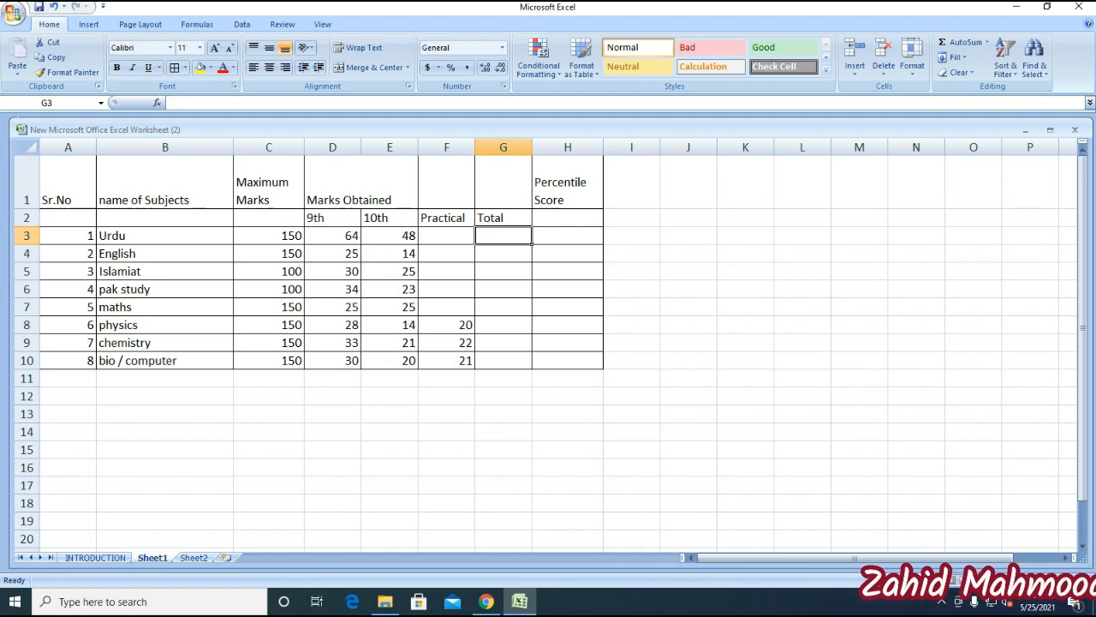
text(=)
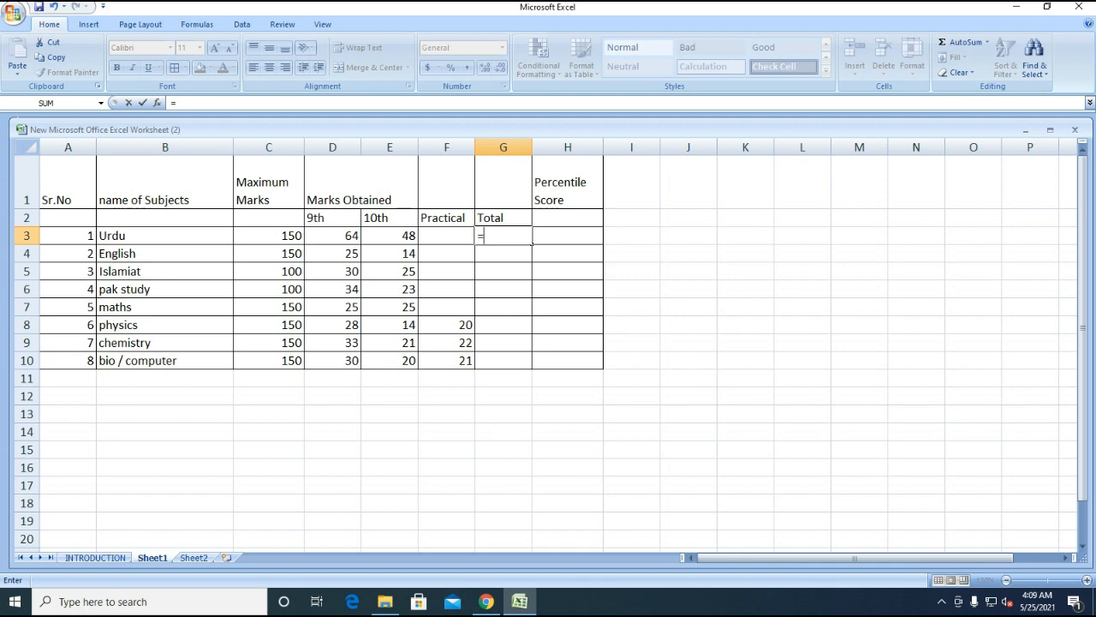
key(Left)
text(+)
key(Left)
key(Left)
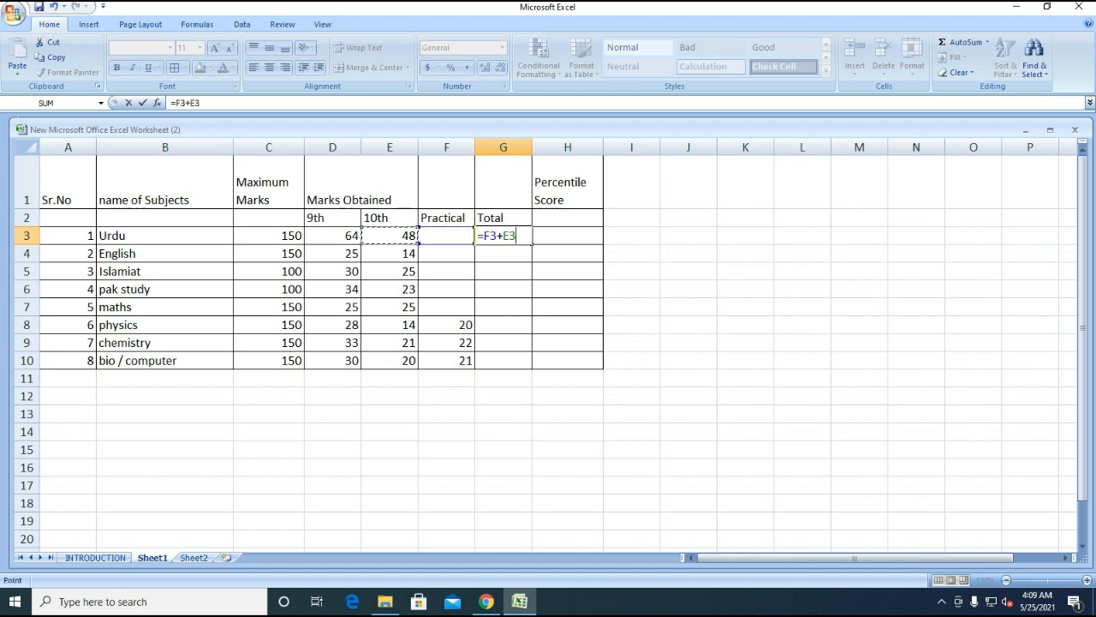
text(+)
key(Left)
key(Left)
key(Left)
text(+)
key(Left)
key(Left)
key(Left)
key(Left)
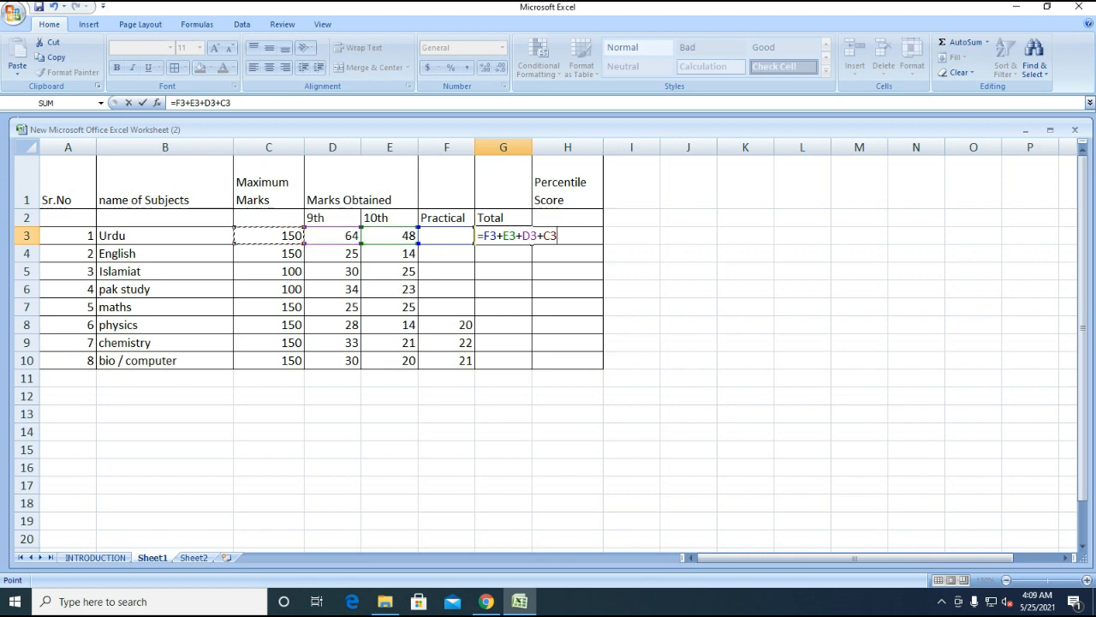
key(Return)
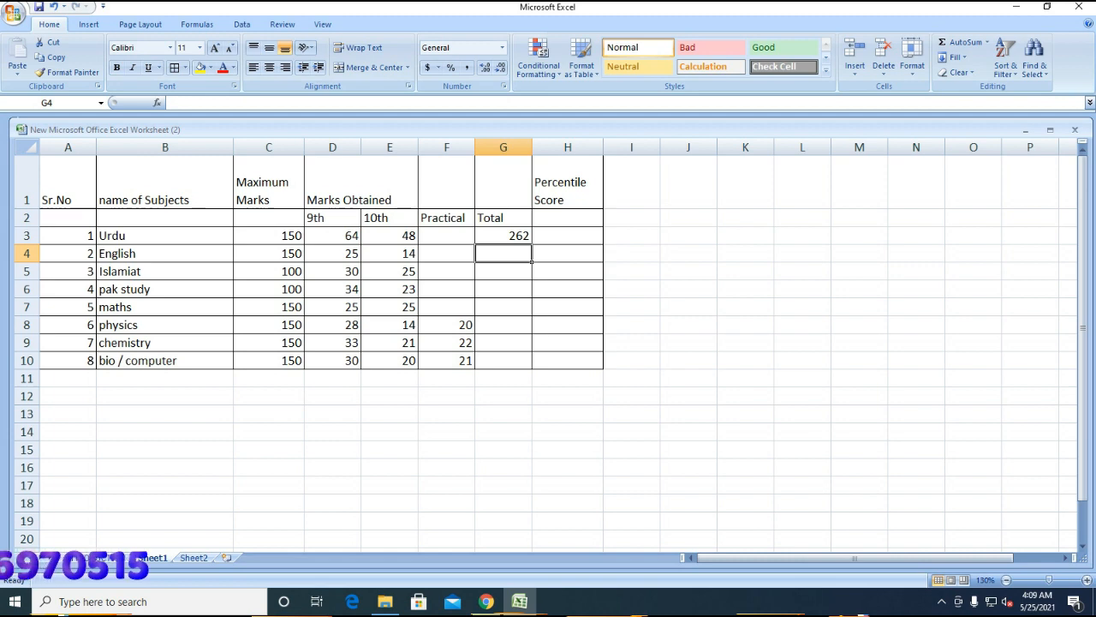
- Drop +C3 from the Urdu total formula so G3 shows 112
click(332, 235)
click(390, 235)
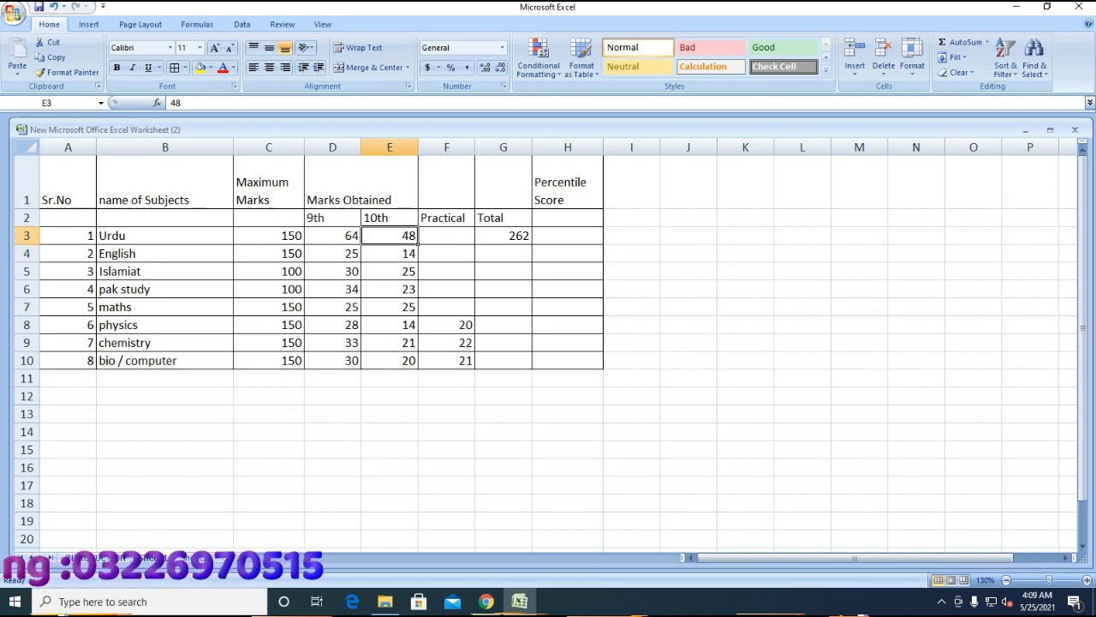
click(503, 235)
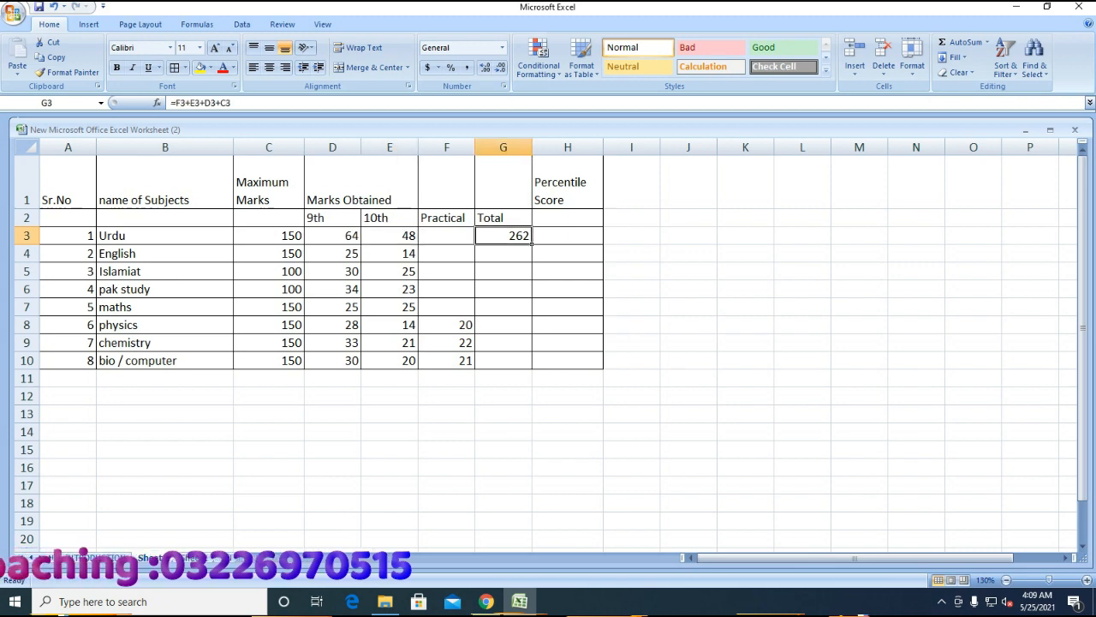
double_click(503, 235)
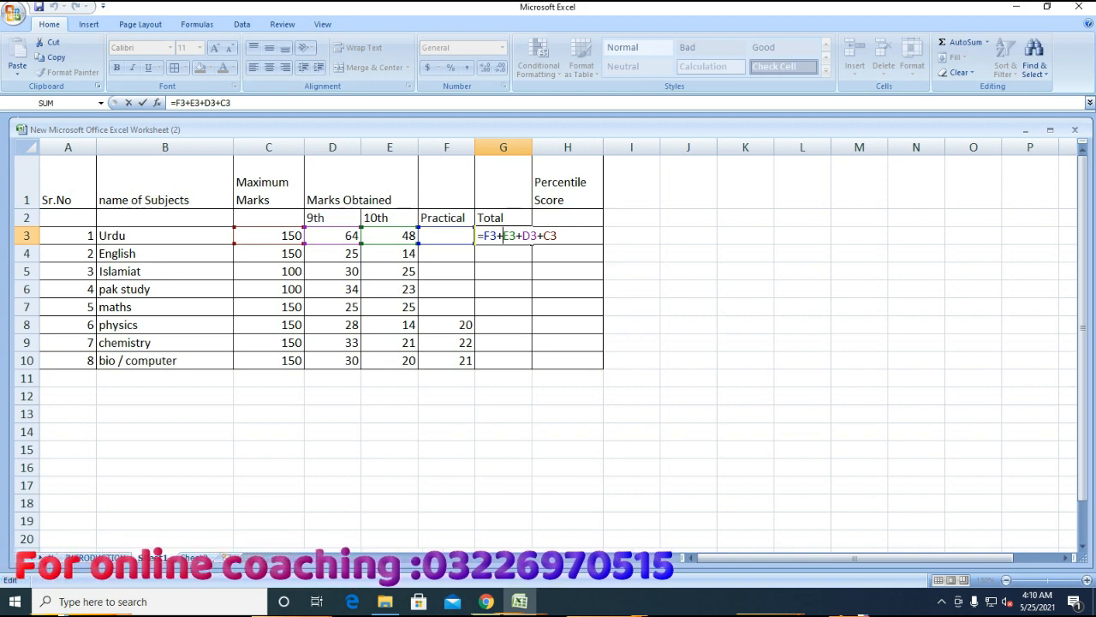
key(Right)
key(Right)
key(Right)
key(Right)
key(Right)
key(Right)
key(Right)
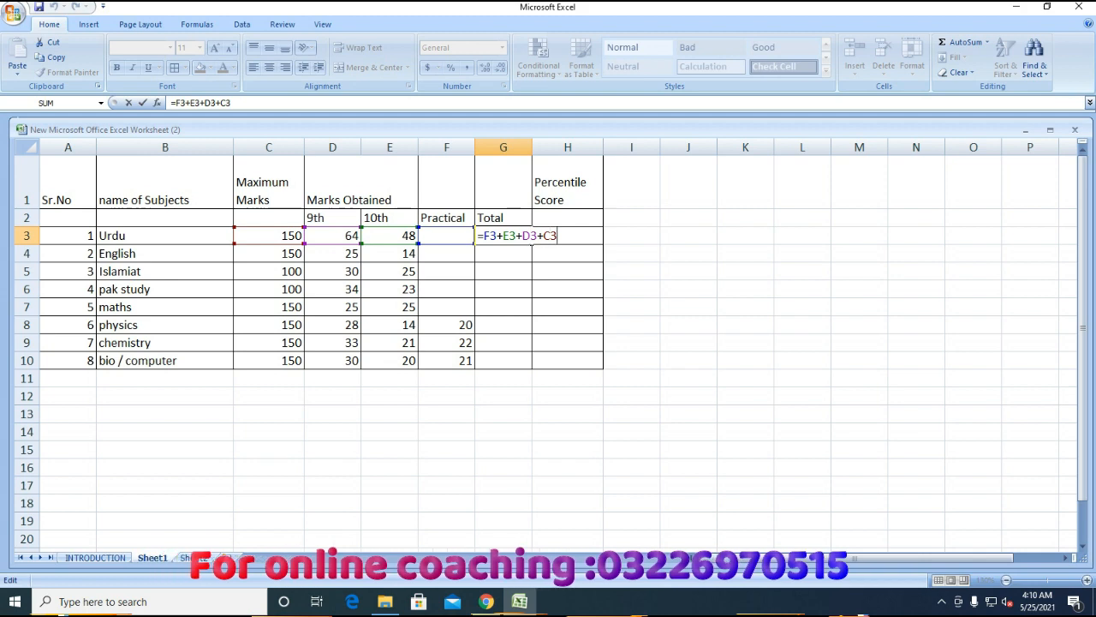
key(Delete)
key(BackSpace)
key(BackSpace)
key(Return)
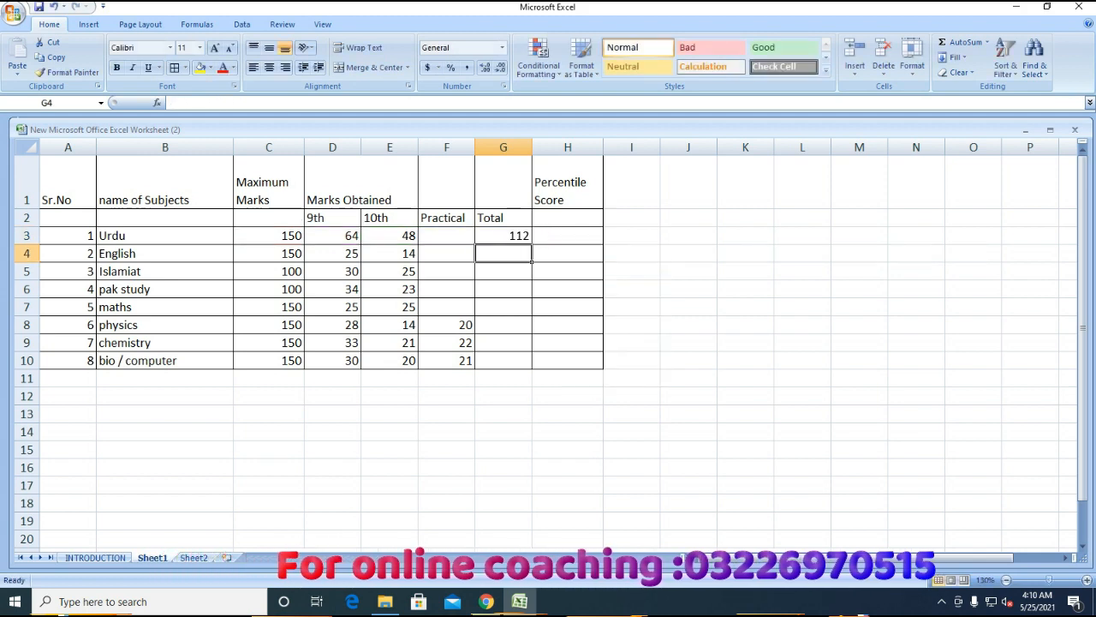
key(Up)
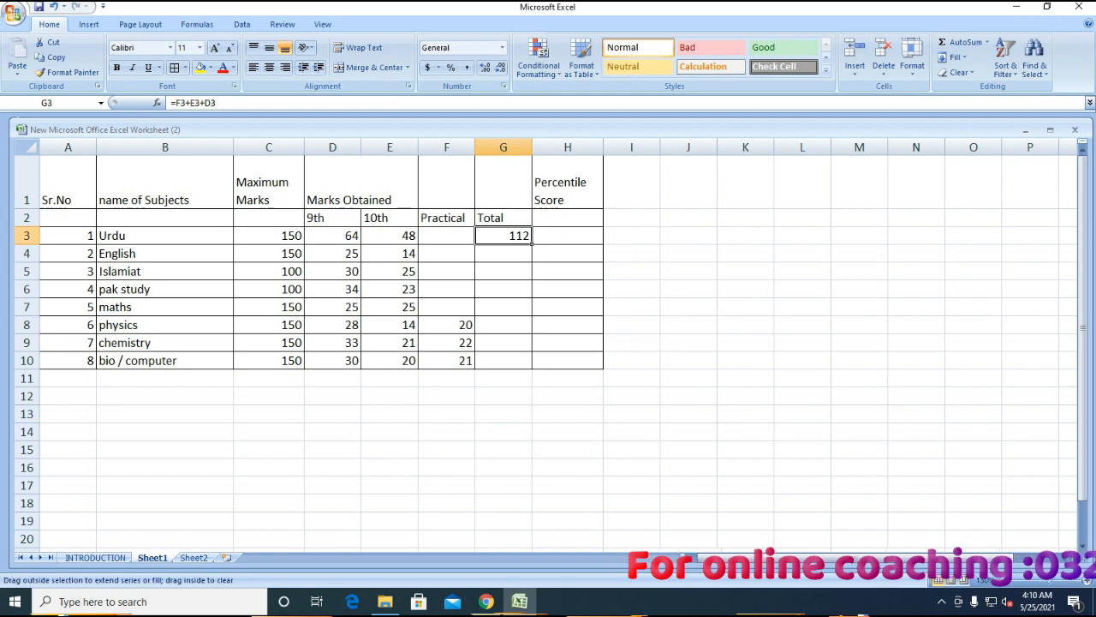
- Fill the total formula down to maths, giving 39, 55, 57 and 50
drag(532, 244, 531, 272)
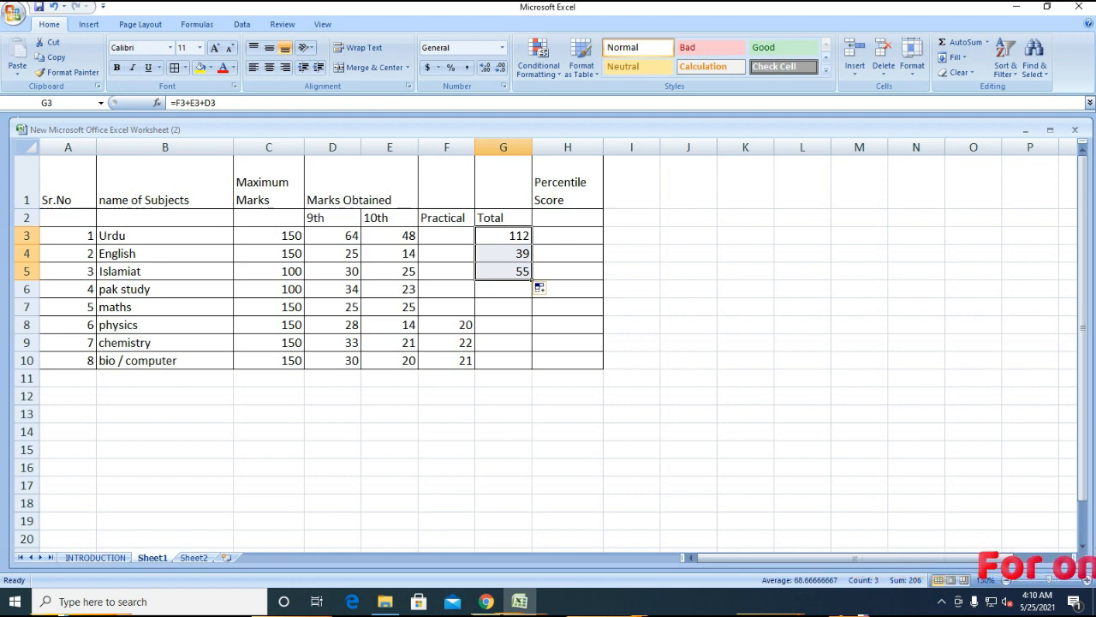
drag(532, 280, 532, 314)
click(504, 326)
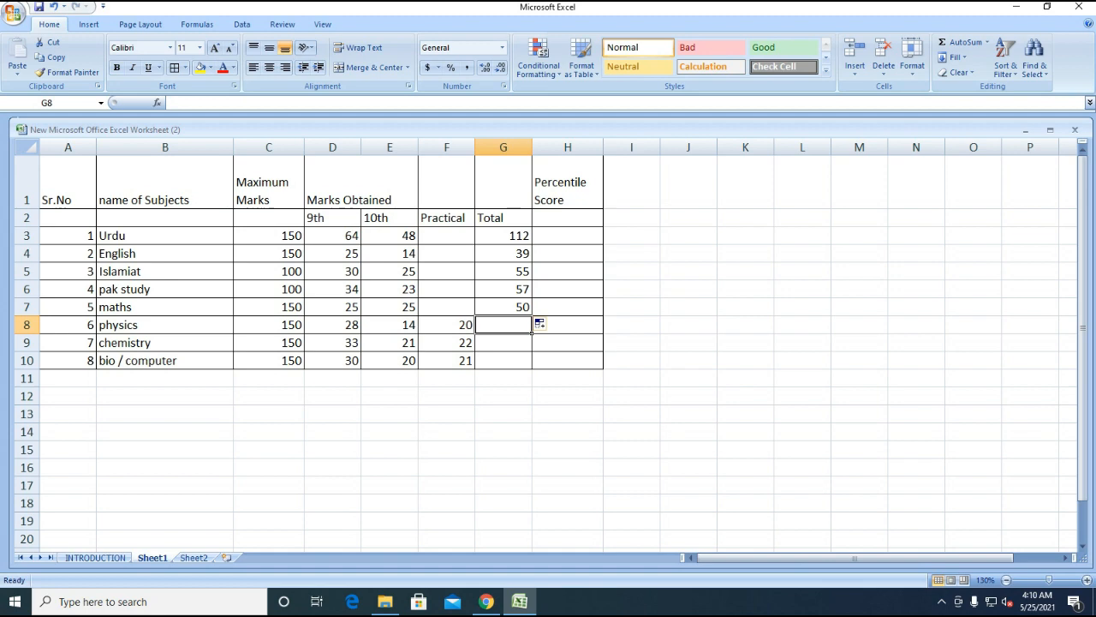
- Enter =sum(D8:F8) in G8 for a physics total of 62
text(=)
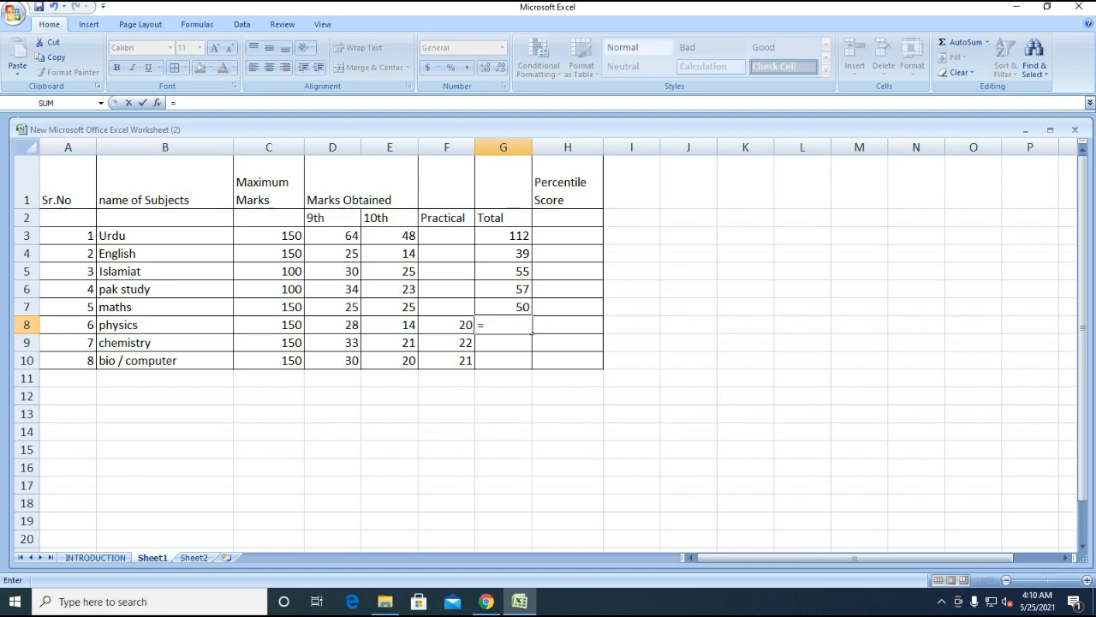
text(sum)
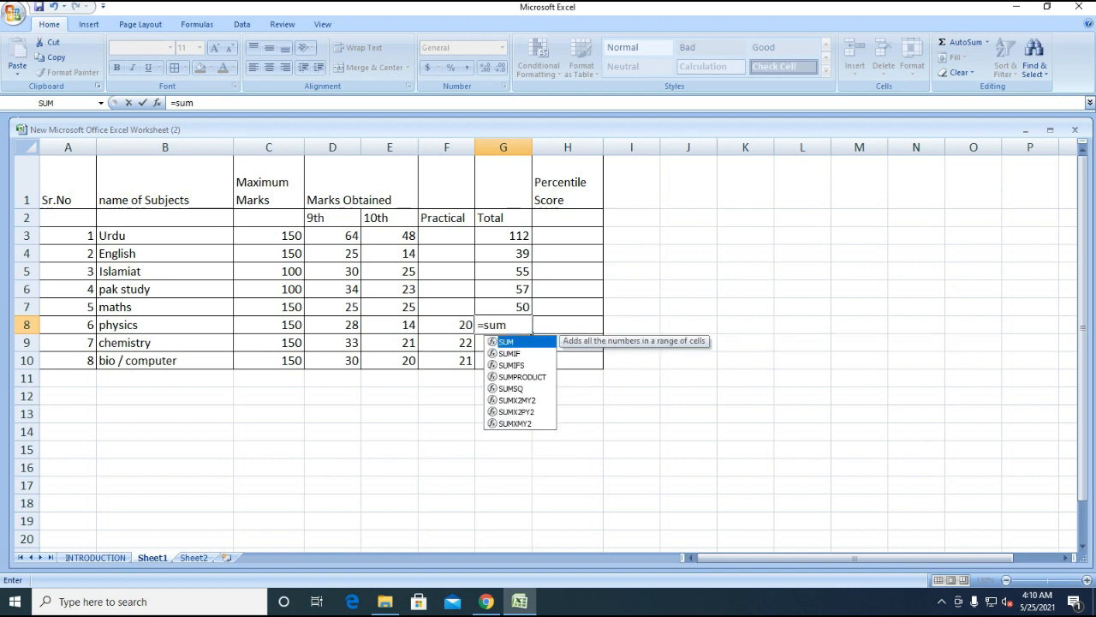
text(()
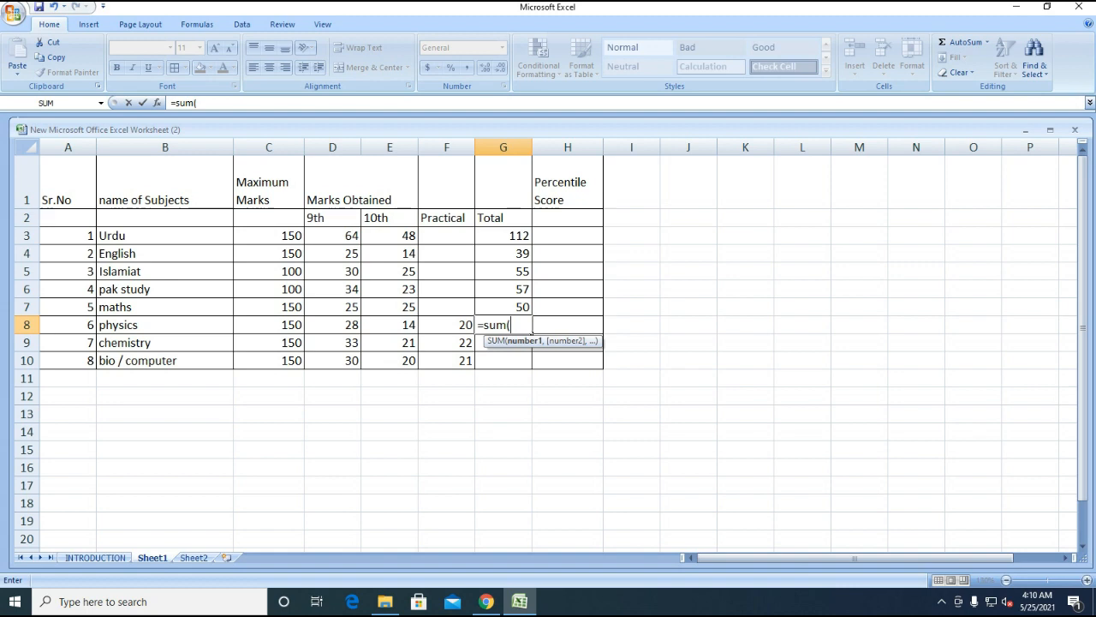
click(332, 326)
key(F8)
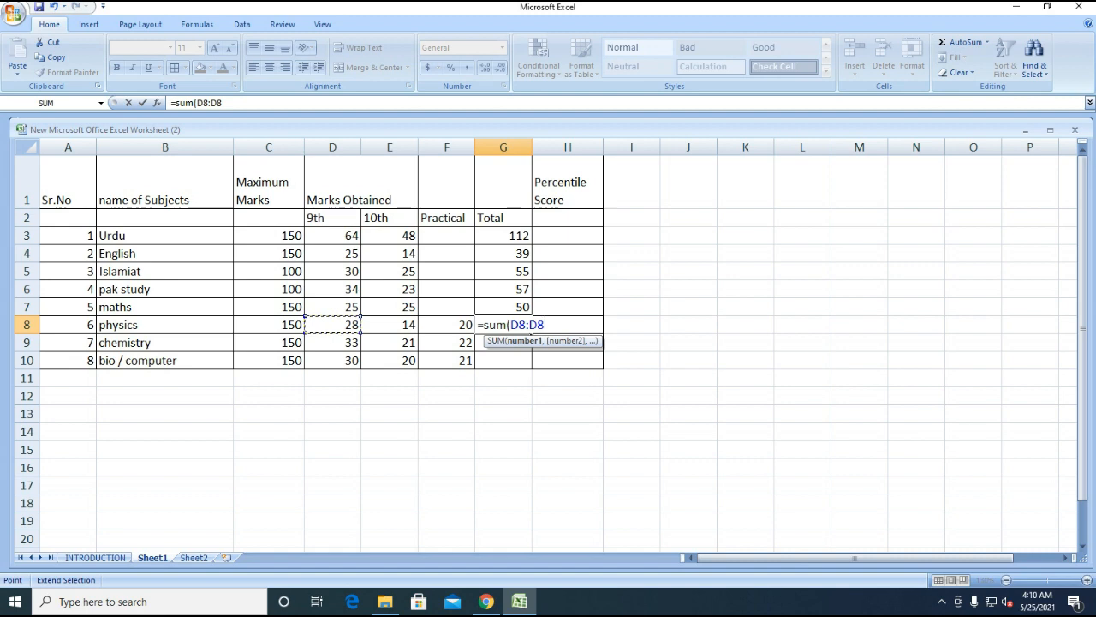
key(BackSpace)
key(BackSpace)
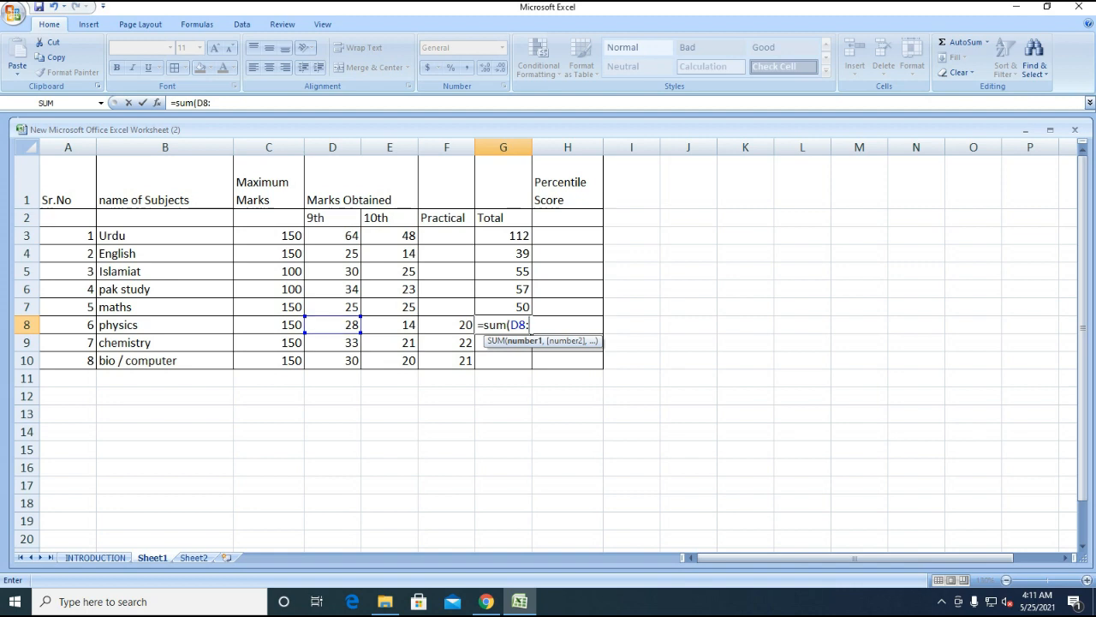
key(Left)
text())
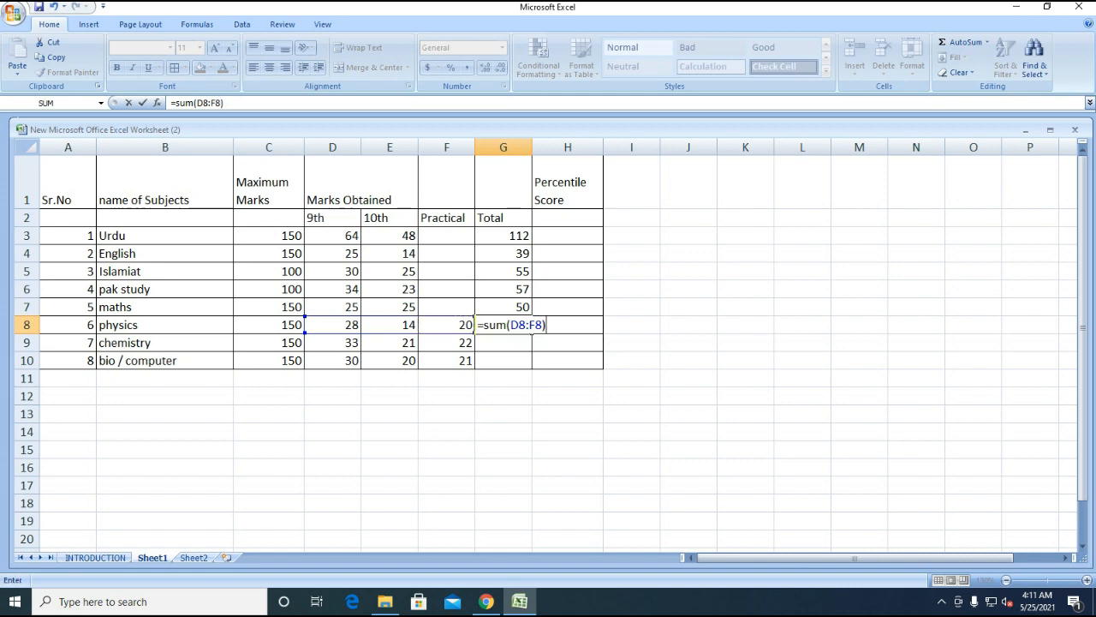
key(Return)
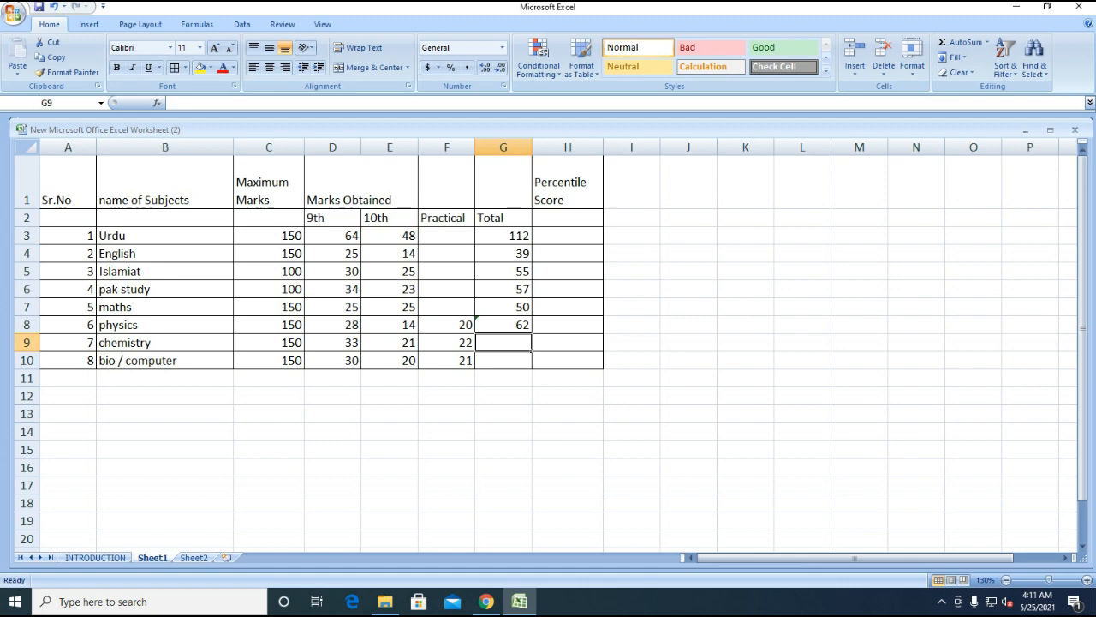
click(355, 324)
- Copy the physics total formula down to G10, giving bio / computer 71
click(415, 331)
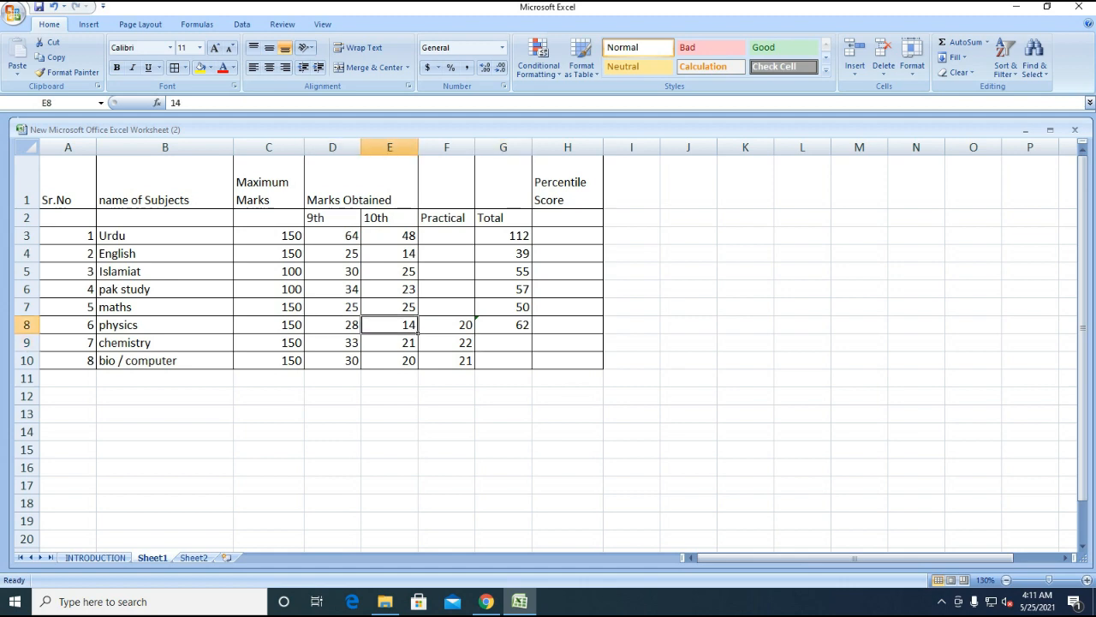
click(446, 325)
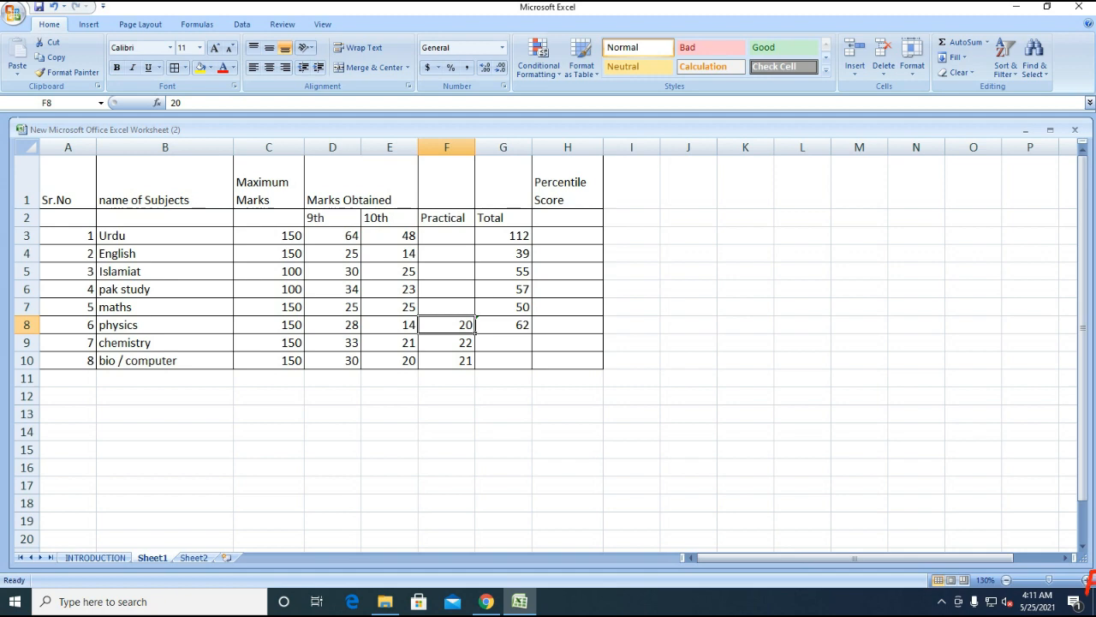
click(503, 324)
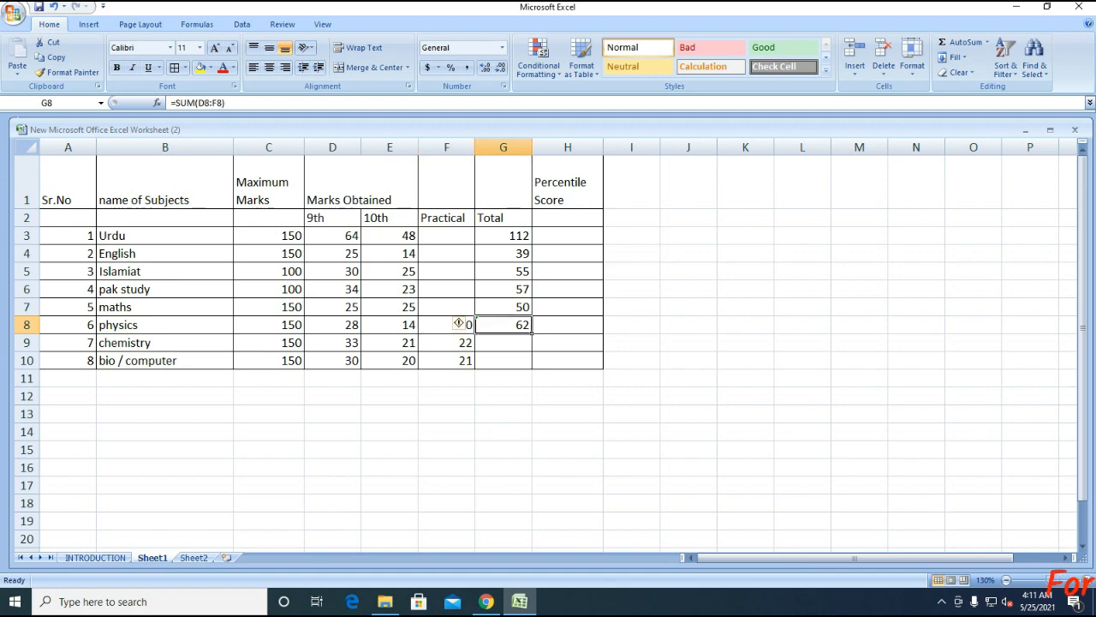
drag(531, 333, 506, 360)
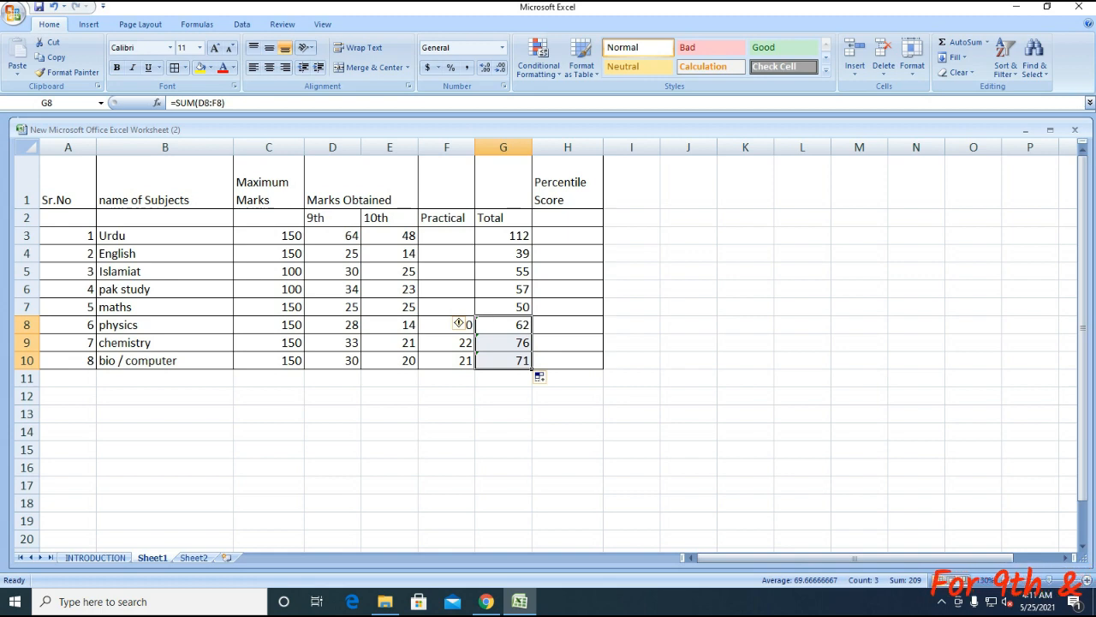
- Replace chemistry's total with =sum(D9:F9), showing 76
click(503, 343)
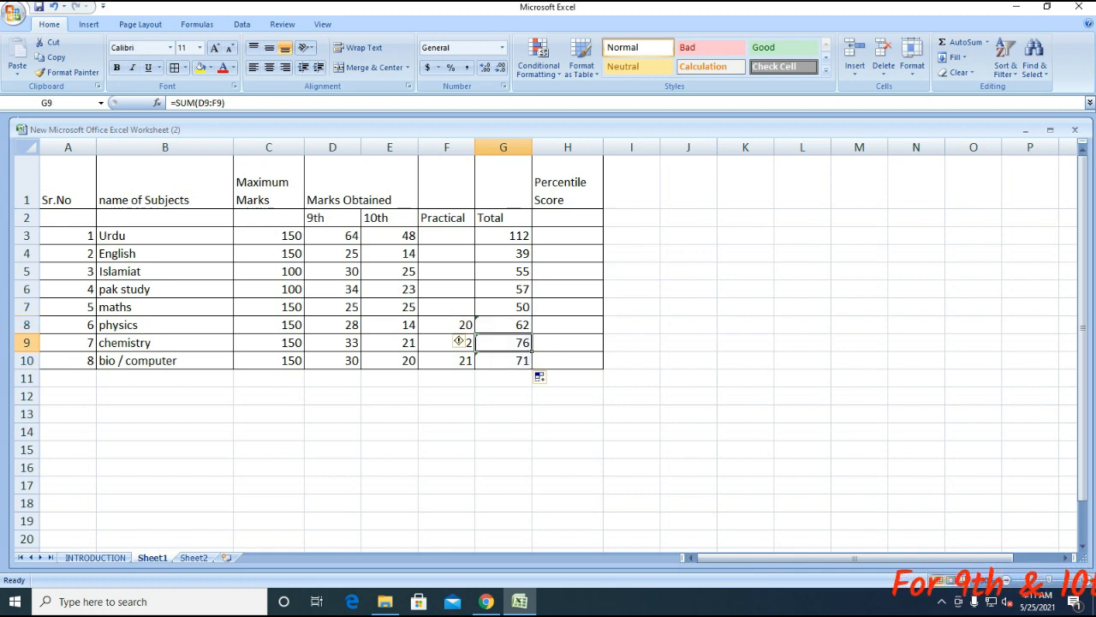
key(Delete)
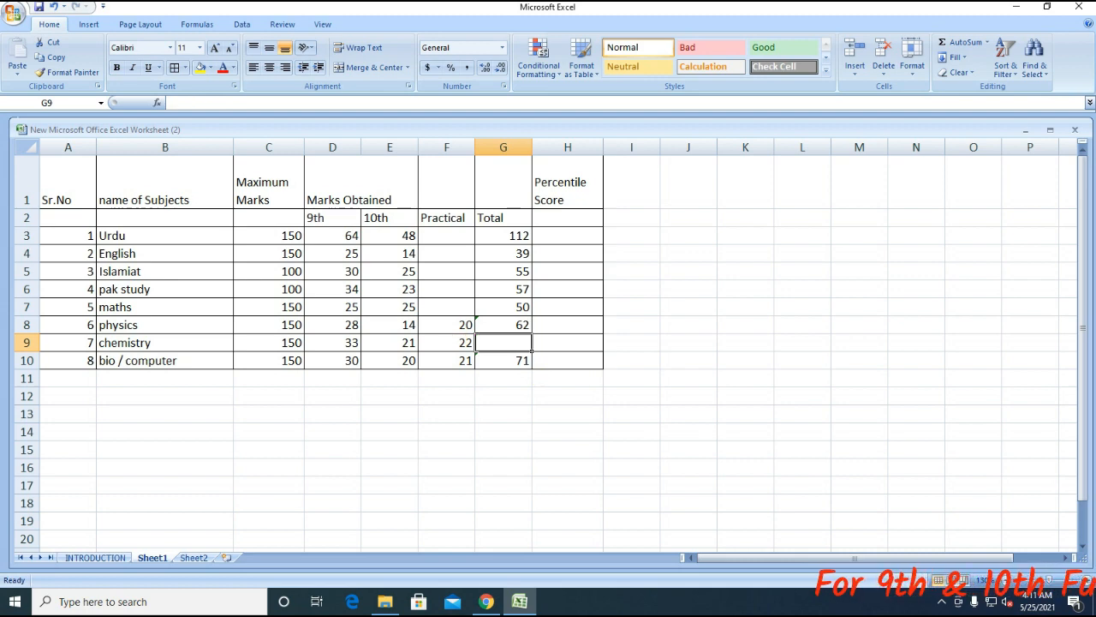
text(=su)
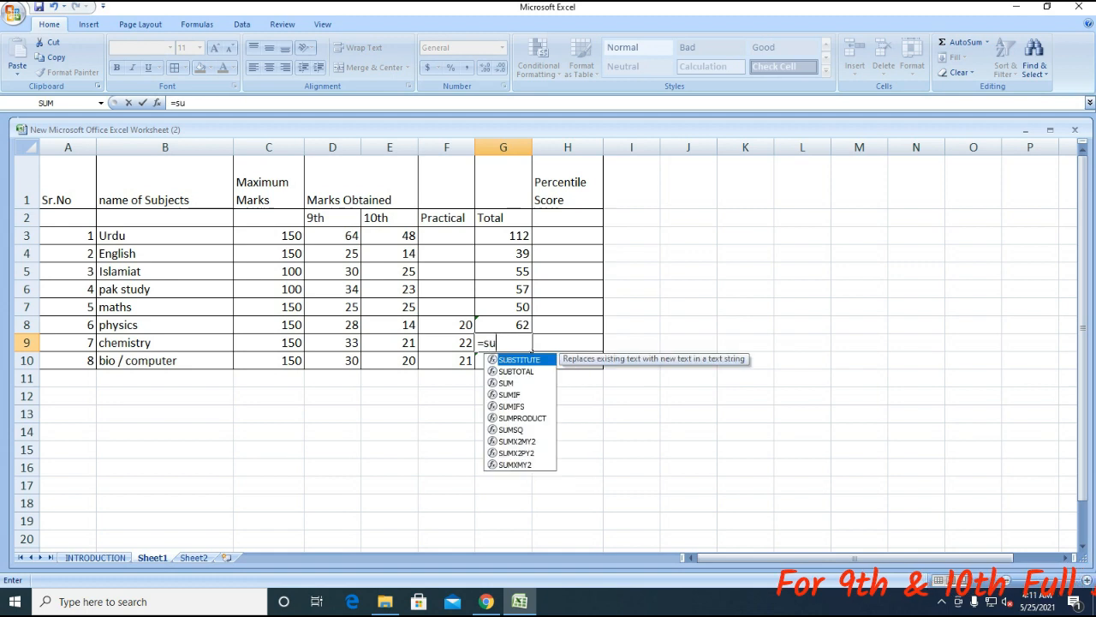
text(m()
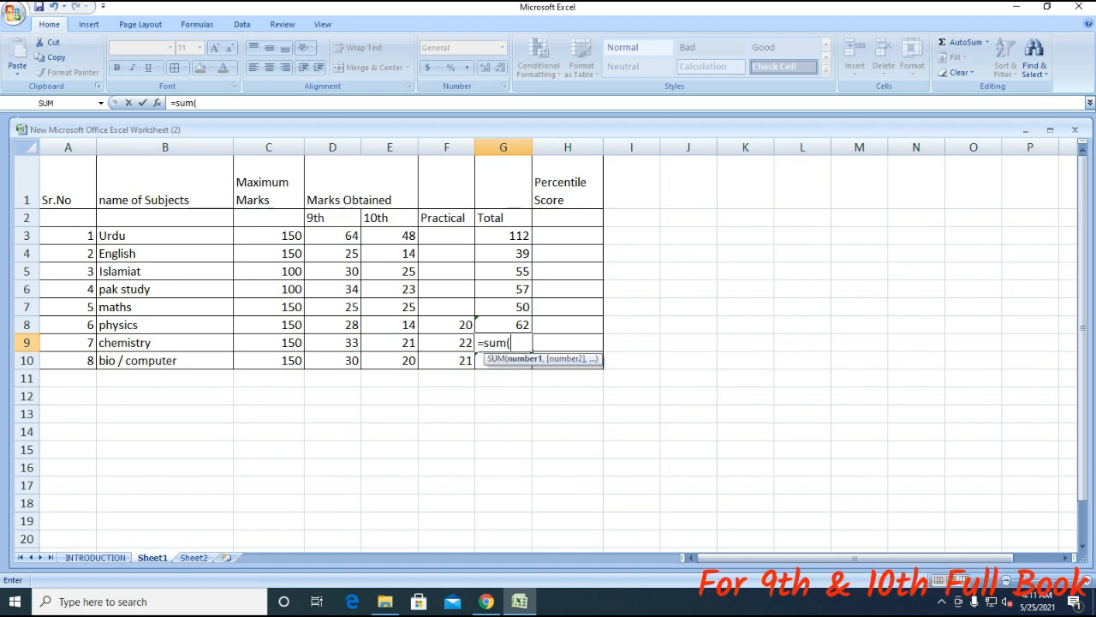
key(Left)
key(Left)
key(Left)
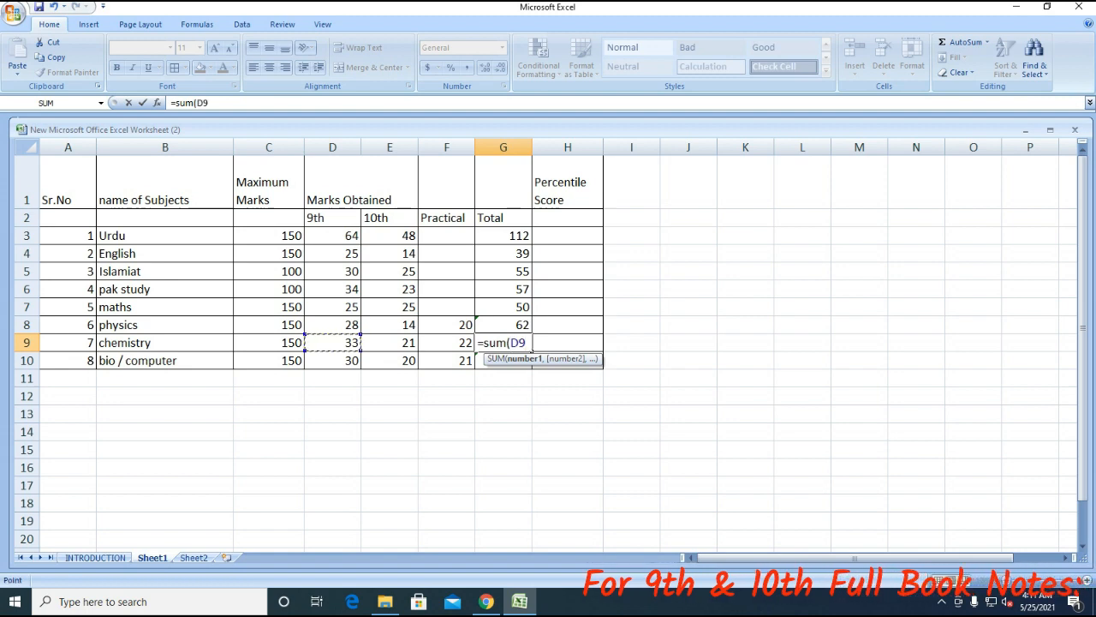
text(:D9)
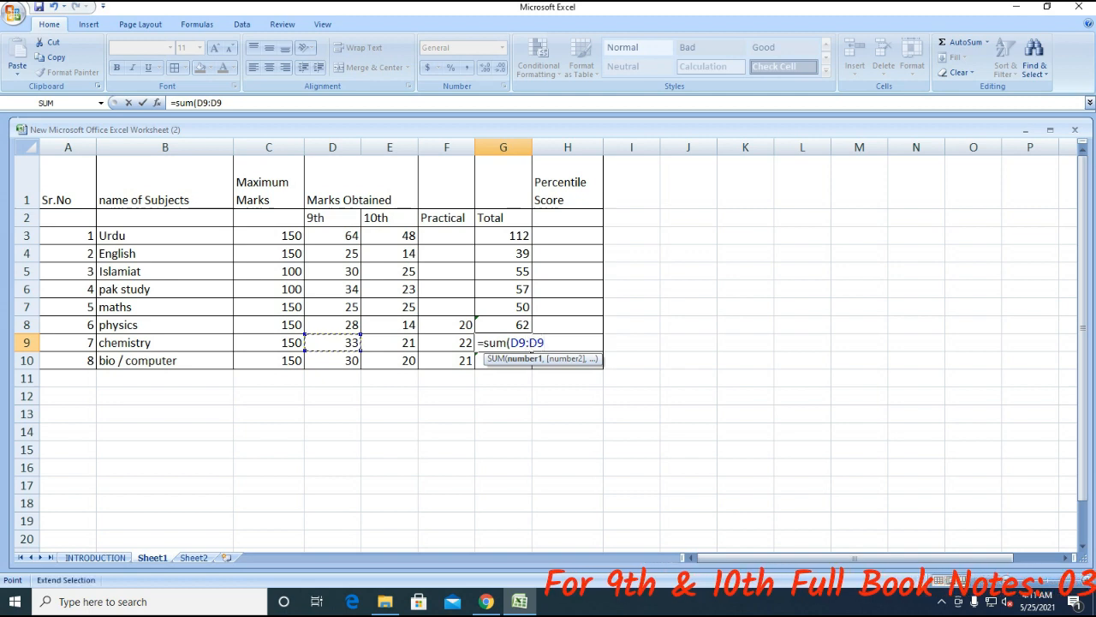
key(BackSpace)
key(BackSpace)
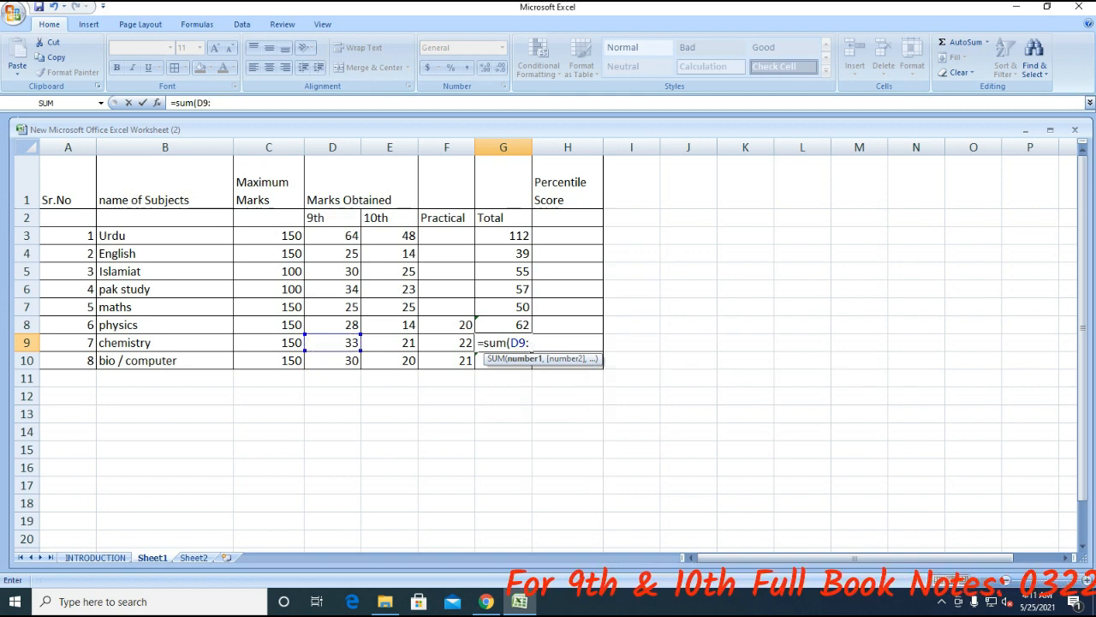
key(Right)
key(Right)
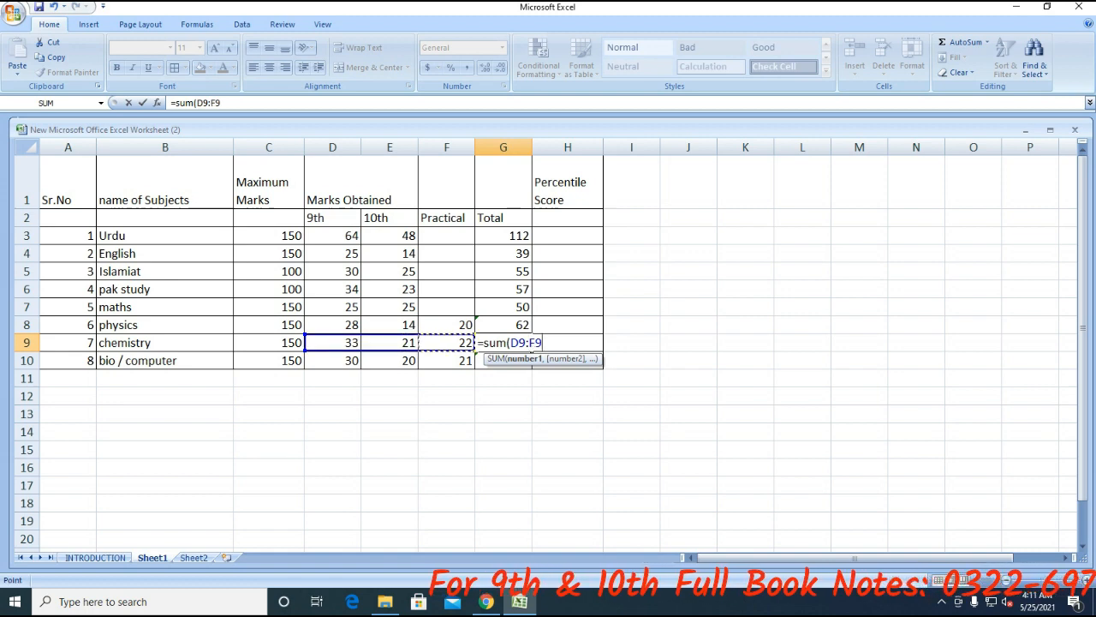
text())
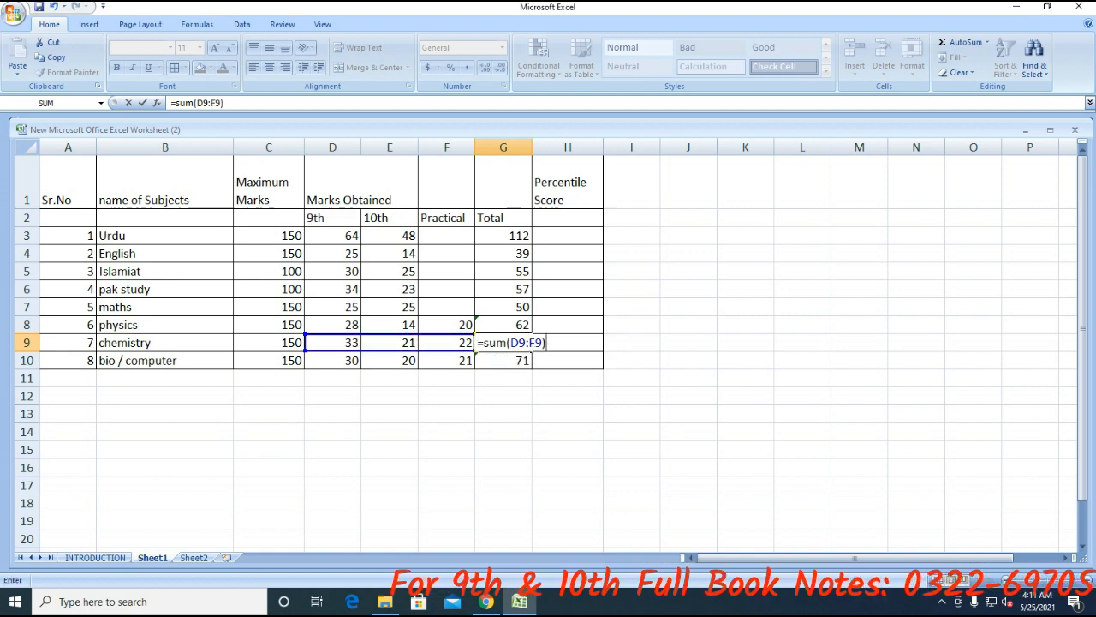
key(Return)
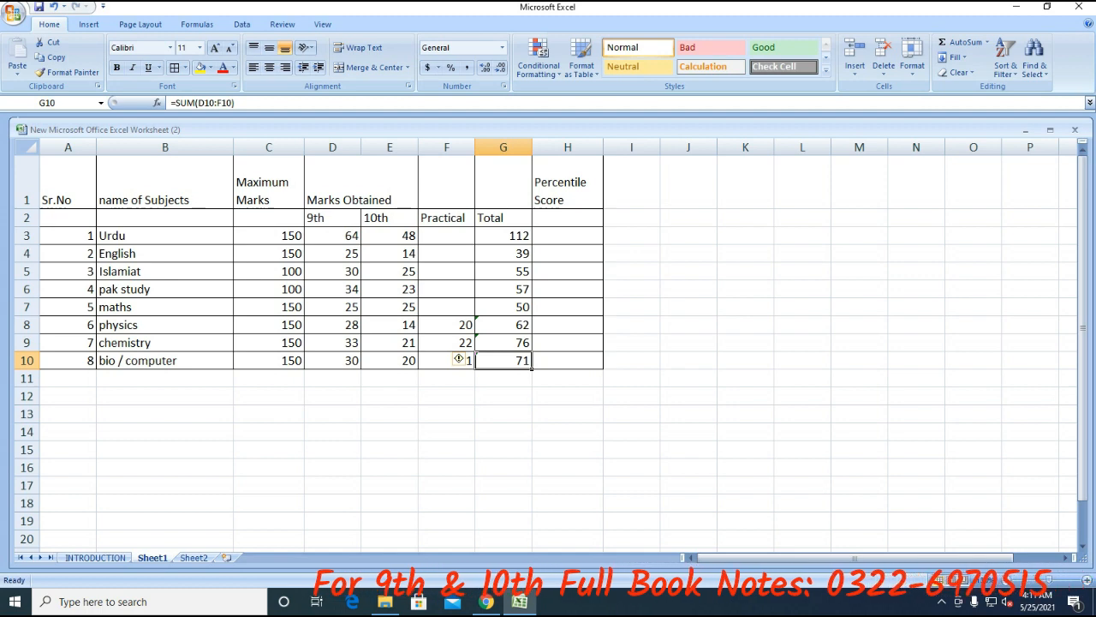
- AutoSum the Maximum Marks C3:C10 into C11, giving 1100
drag(268, 235, 268, 360)
click(268, 377)
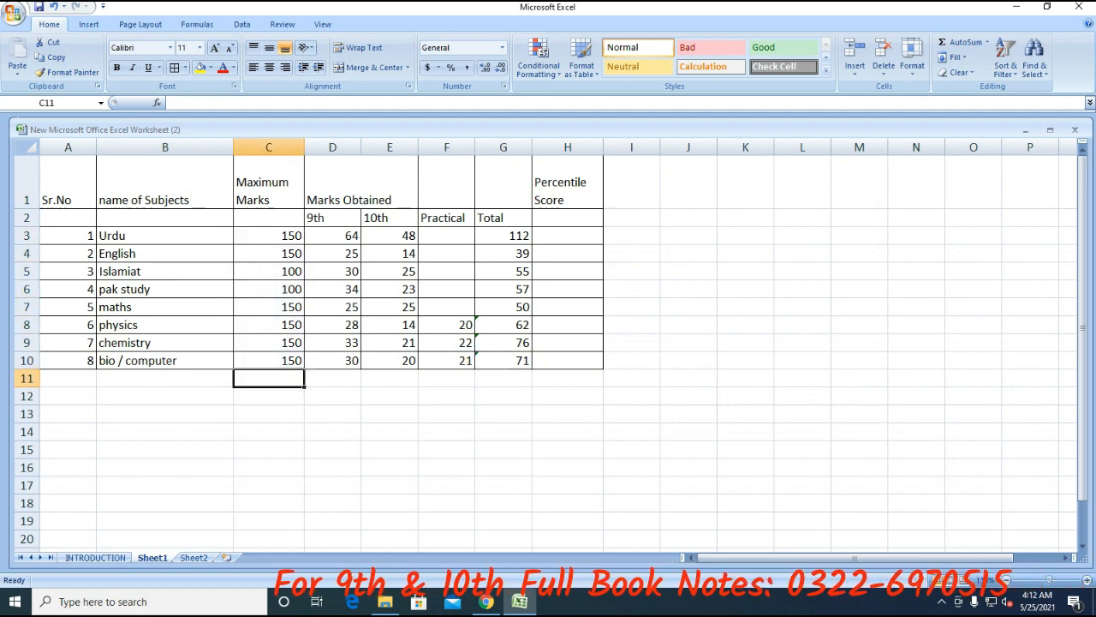
drag(268, 235, 268, 360)
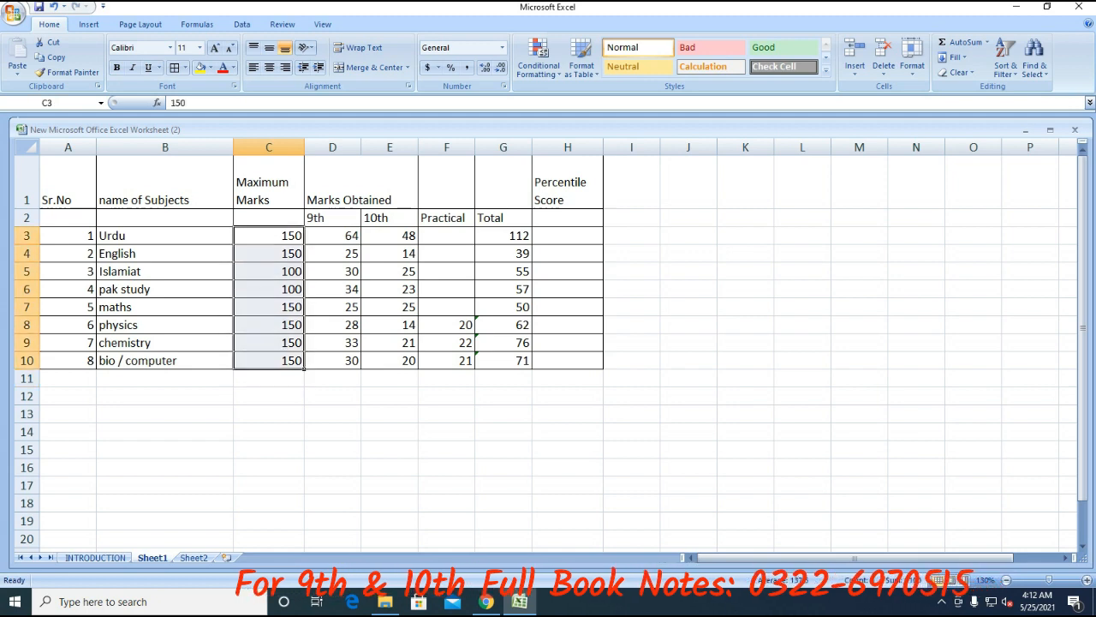
drag(268, 236, 268, 360)
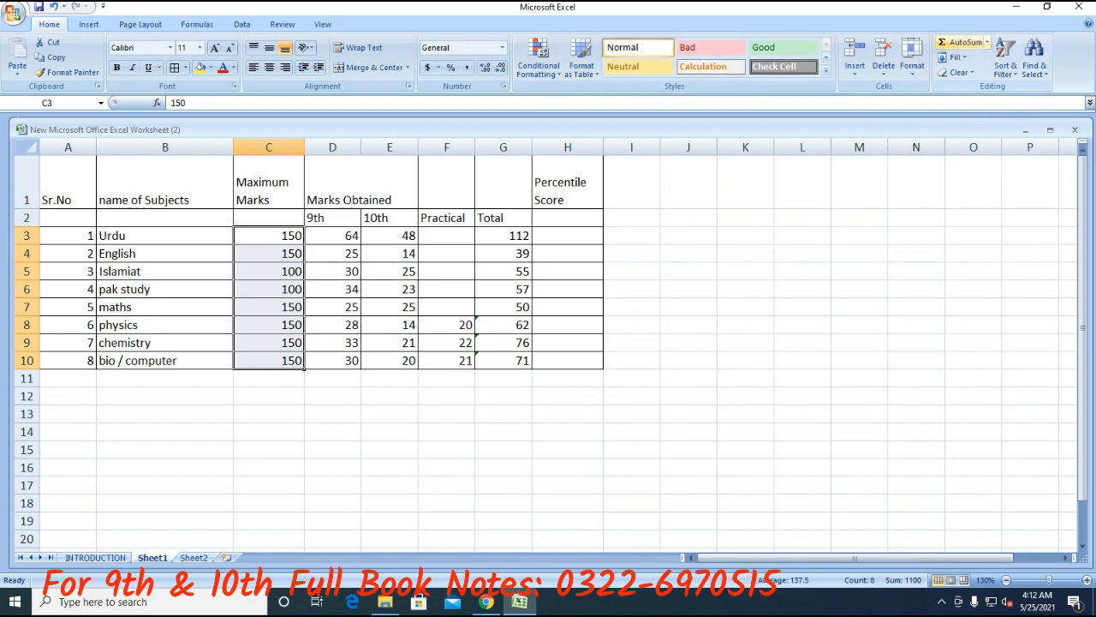
click(961, 42)
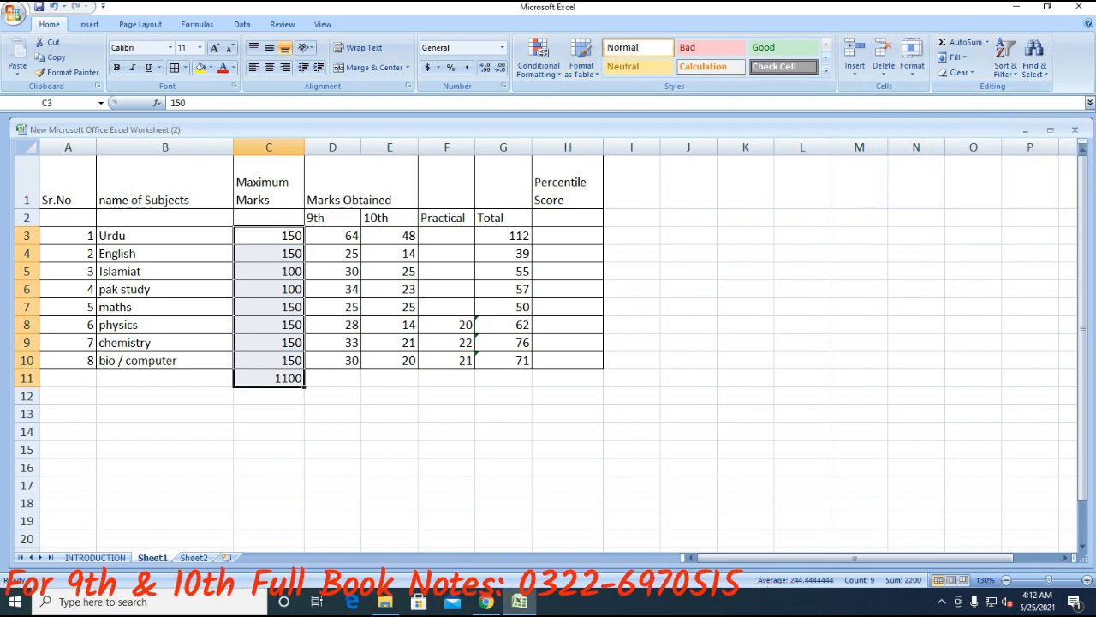
click(333, 378)
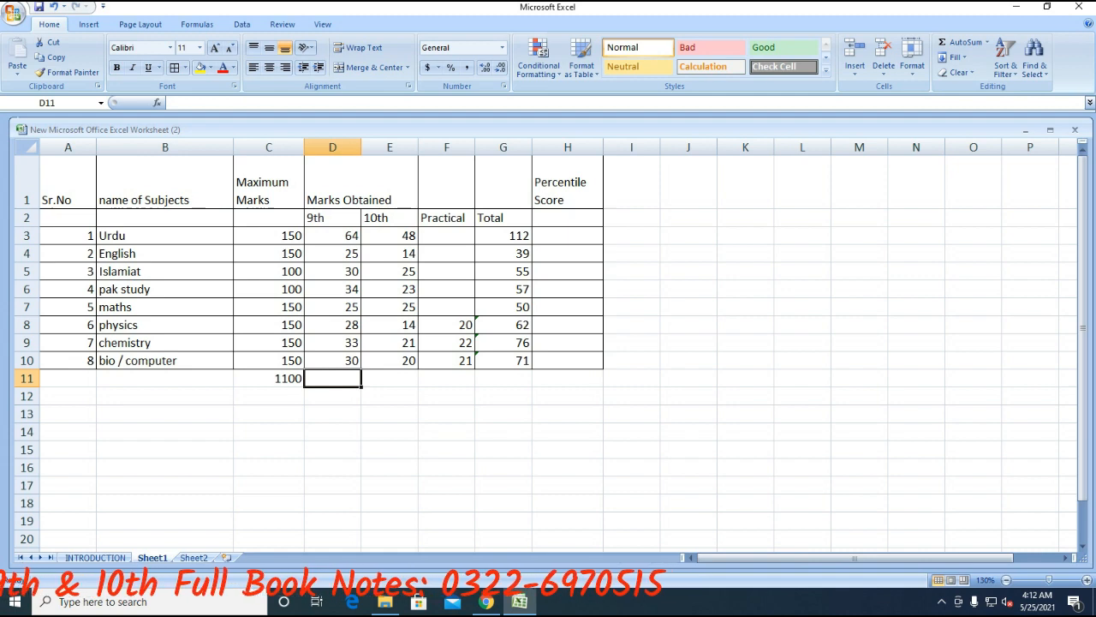
- Enter =SUM(D3:D10) in D11 and fill it to F11, giving 269, 190, 63
text(=sum)
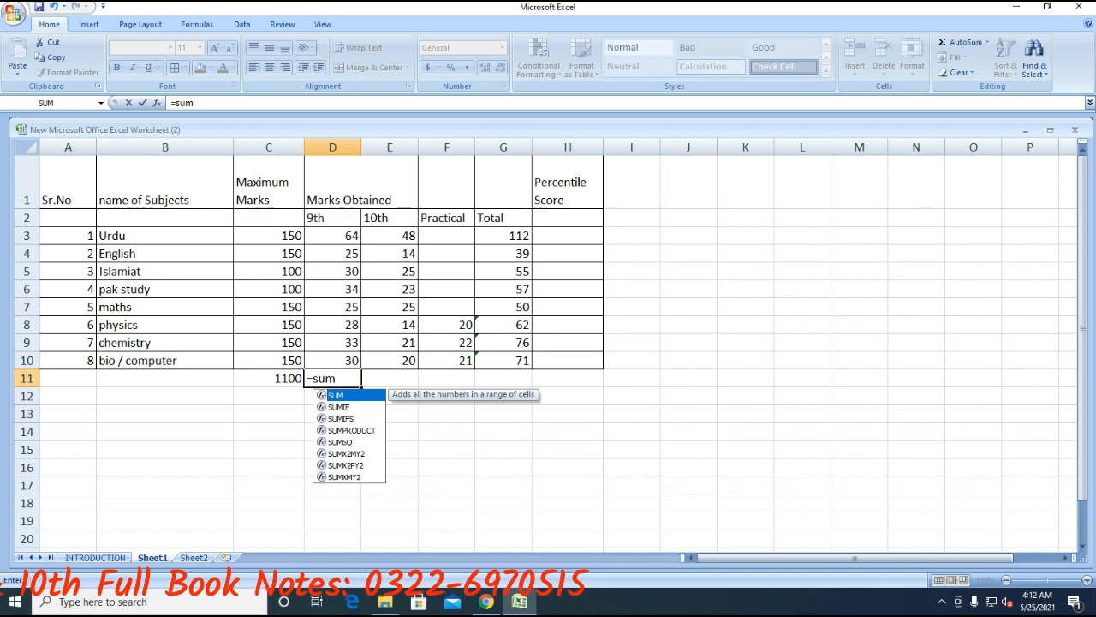
text(()
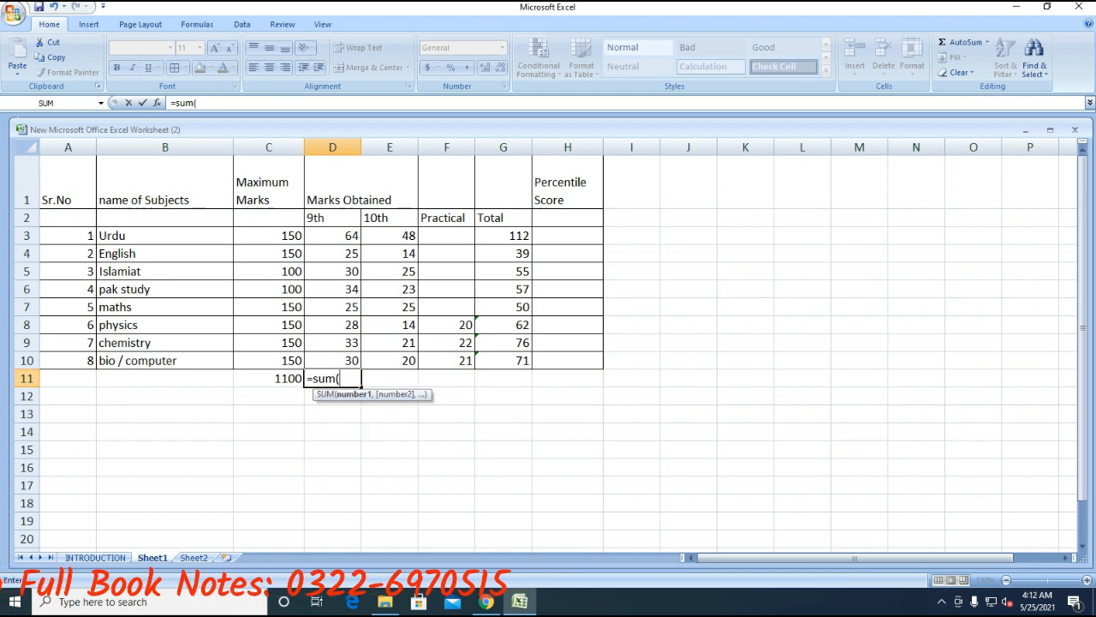
click(332, 236)
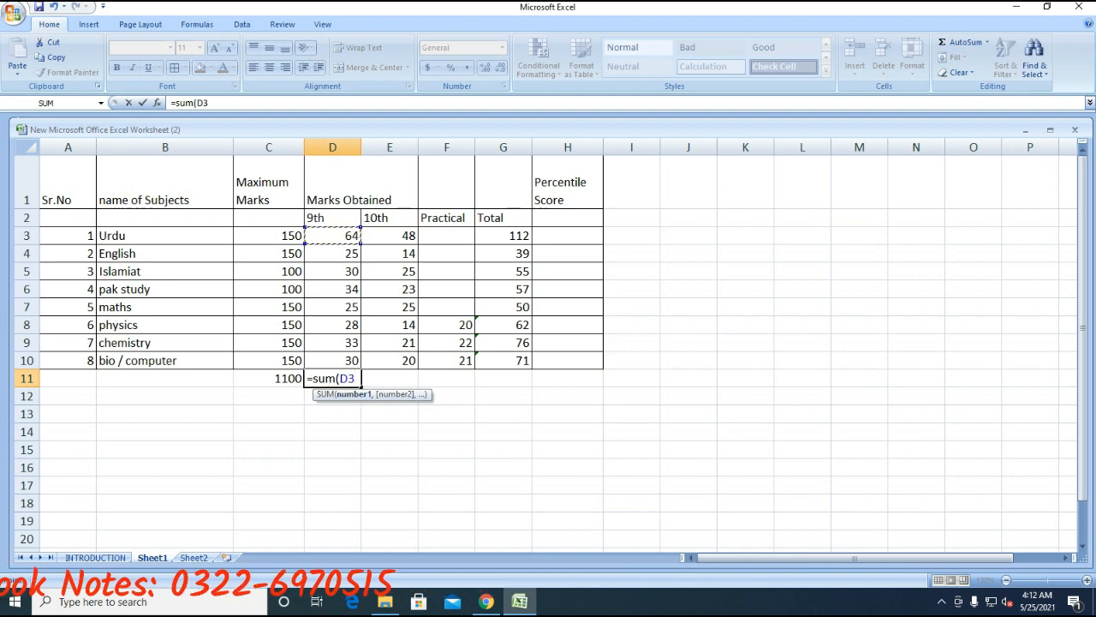
key(F8)
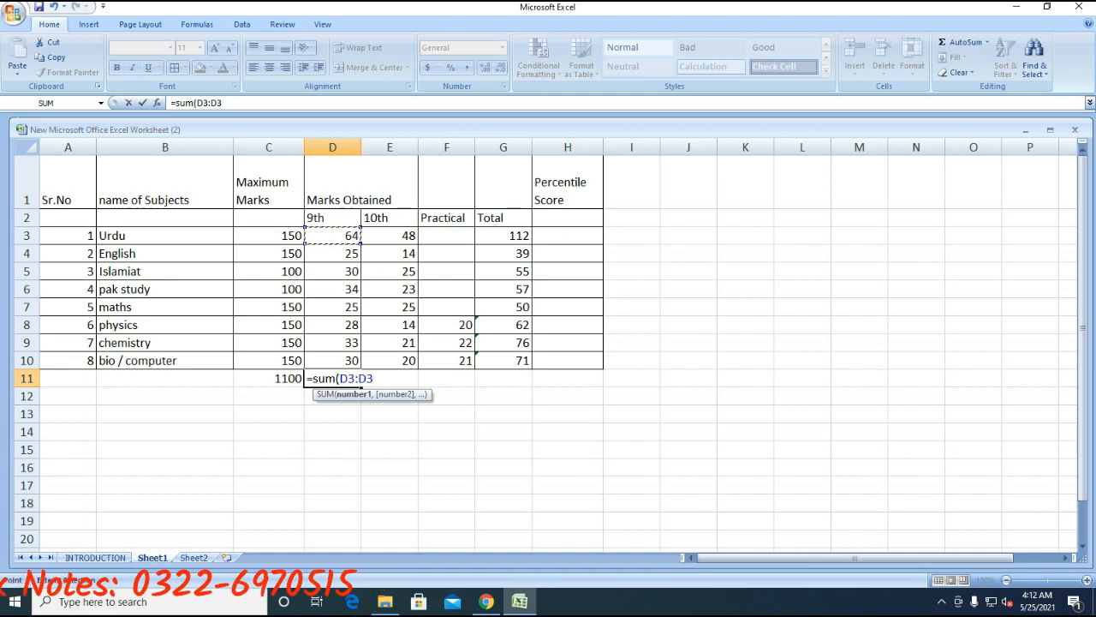
key(BackSpace)
key(BackSpace)
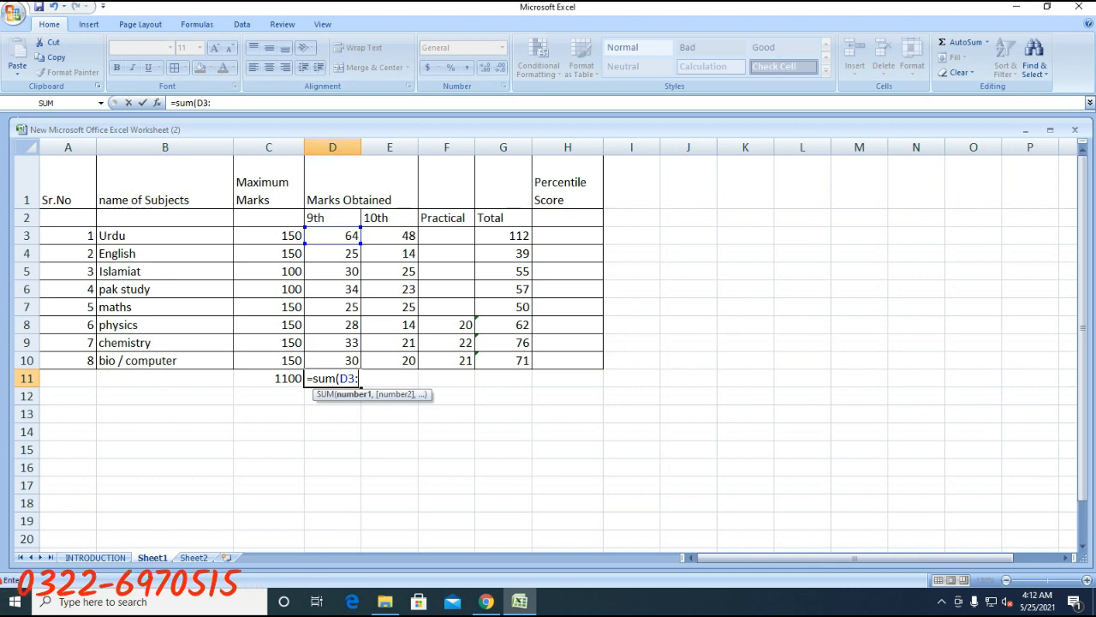
key(Up)
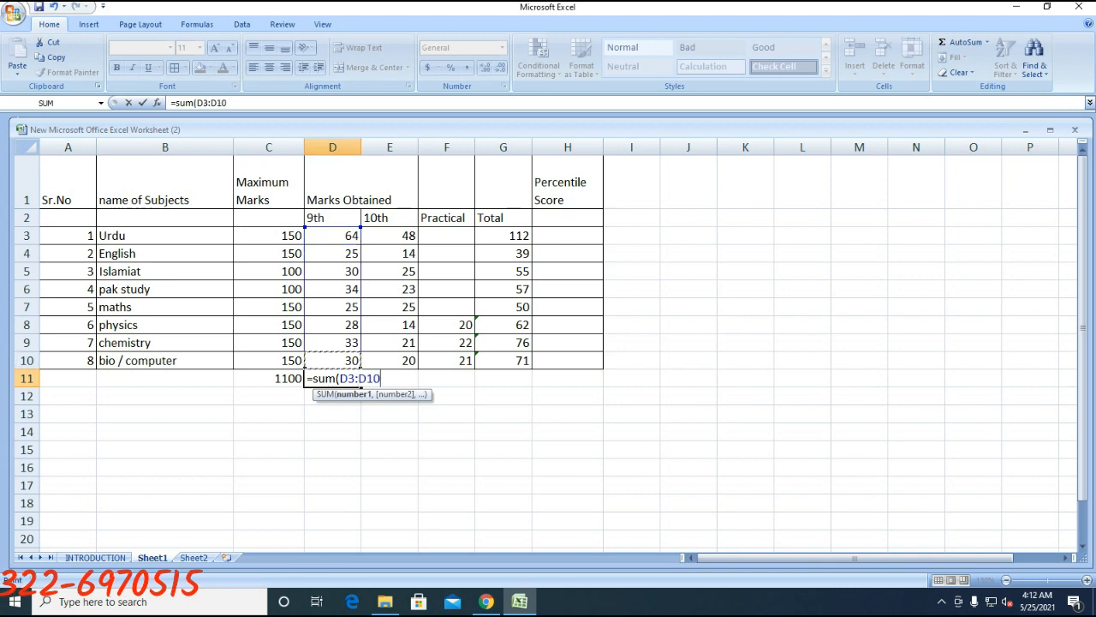
text())
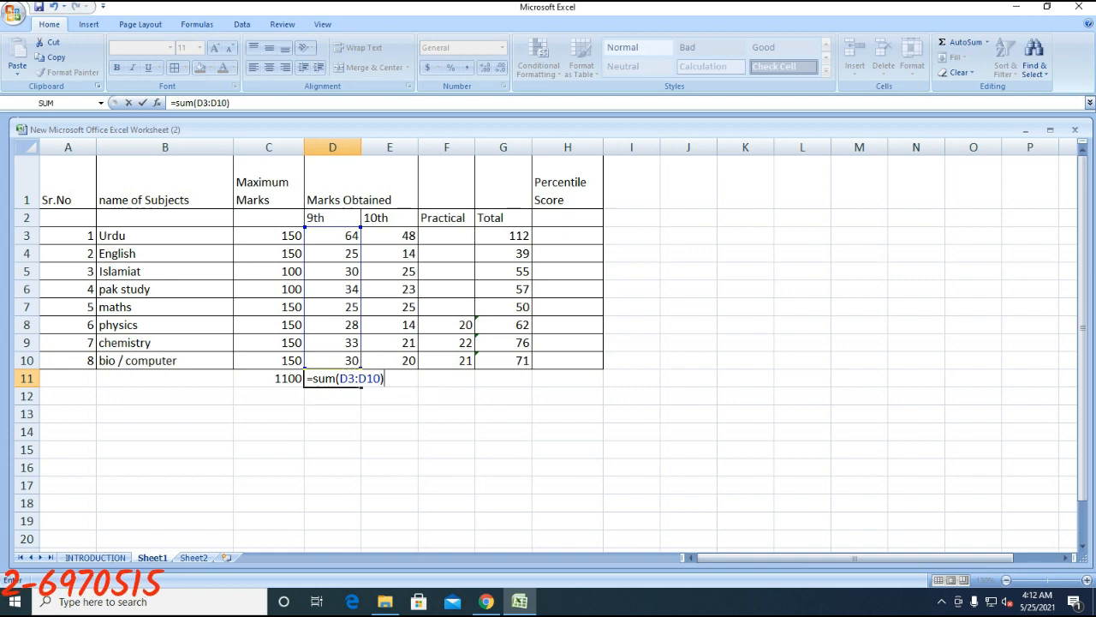
key(Return)
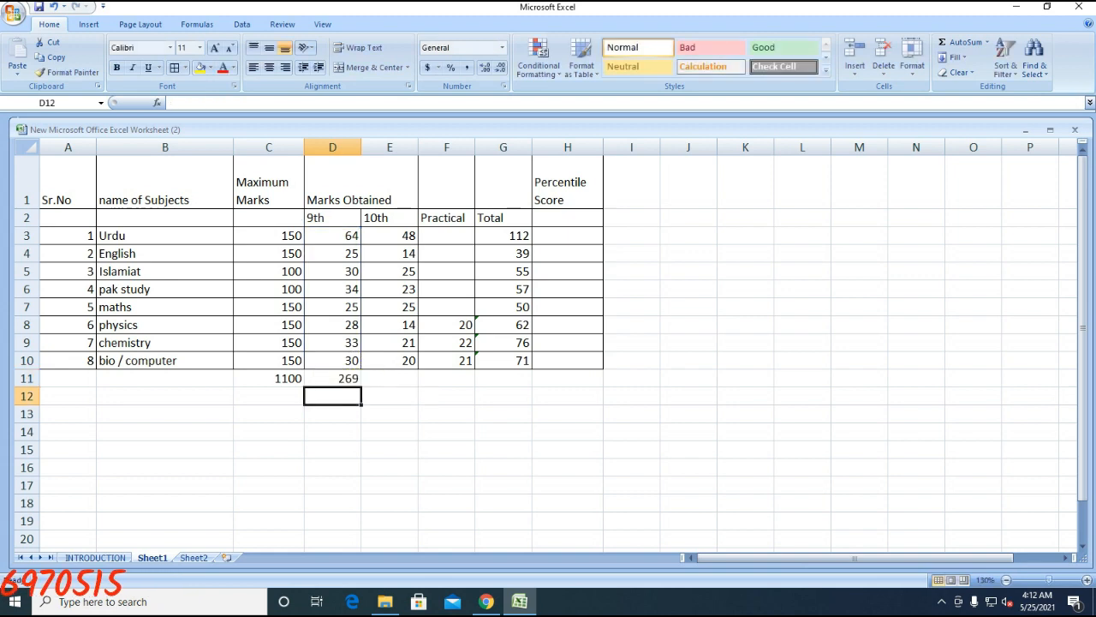
key(Up)
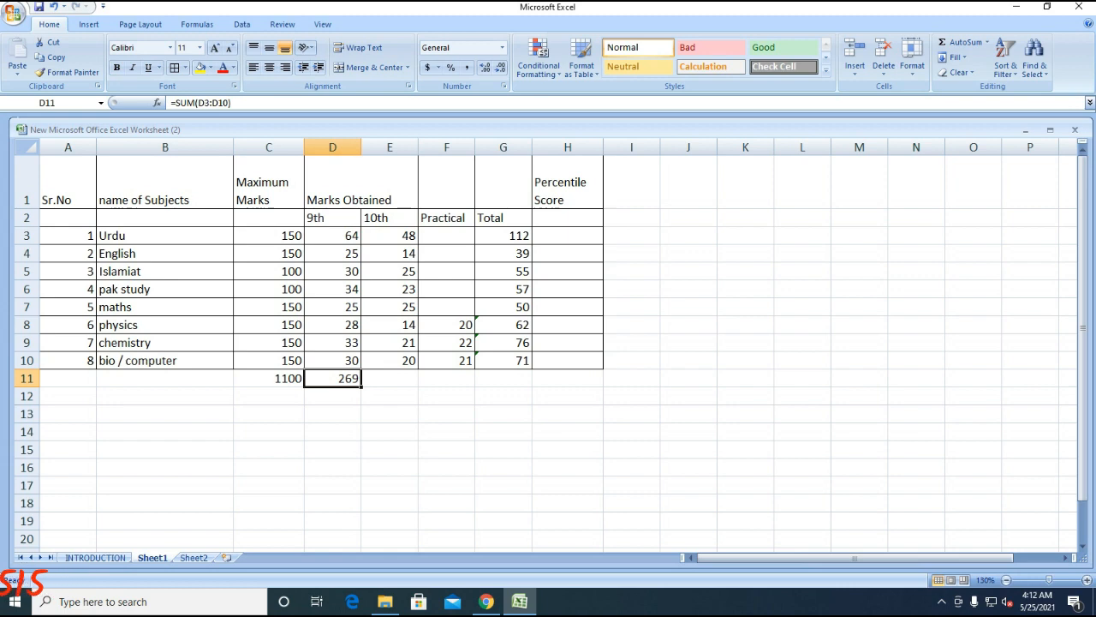
drag(362, 387, 467, 386)
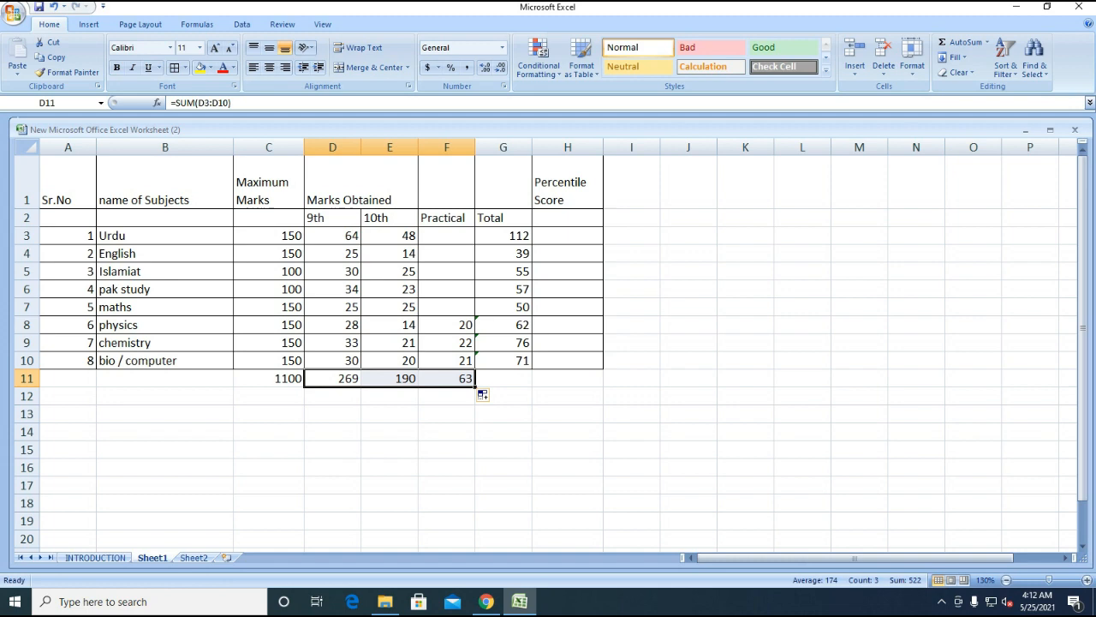
click(165, 378)
- Label B11 'Total' and merge and centre it across A11:B11
text(to)
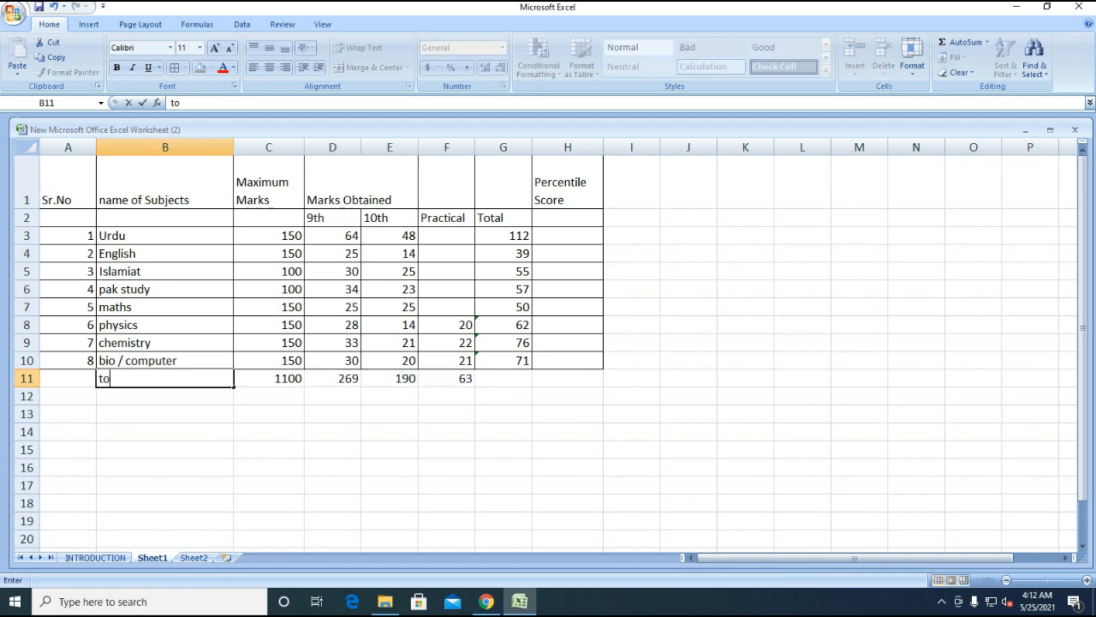
key(BackSpace)
key(BackSpace)
text(Total)
key(Return)
key(Up)
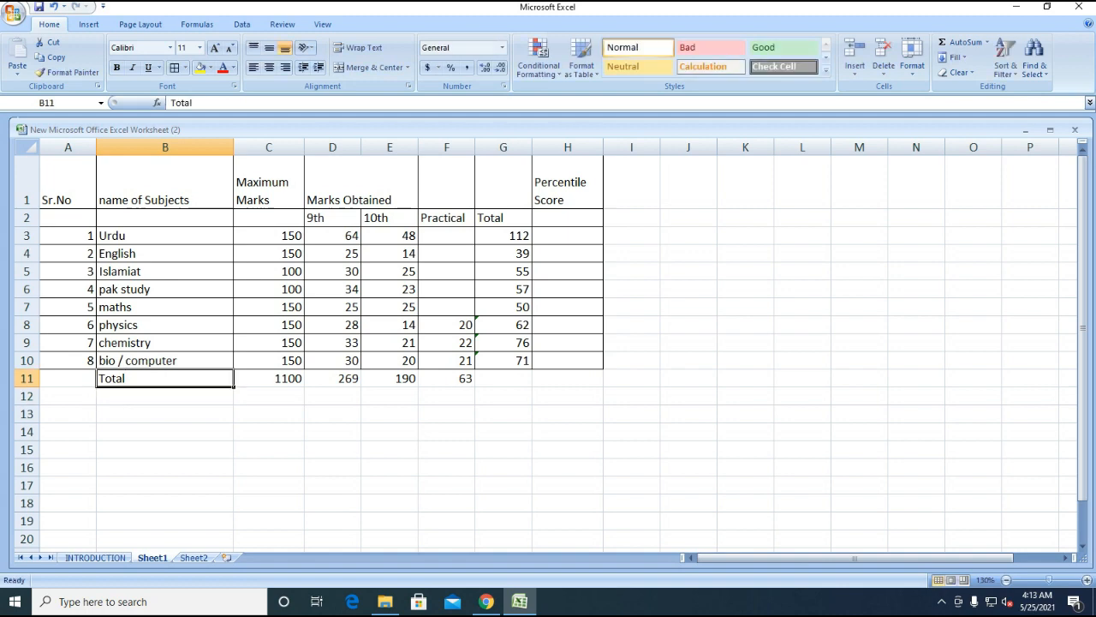
key(Left)
key(shift+Right)
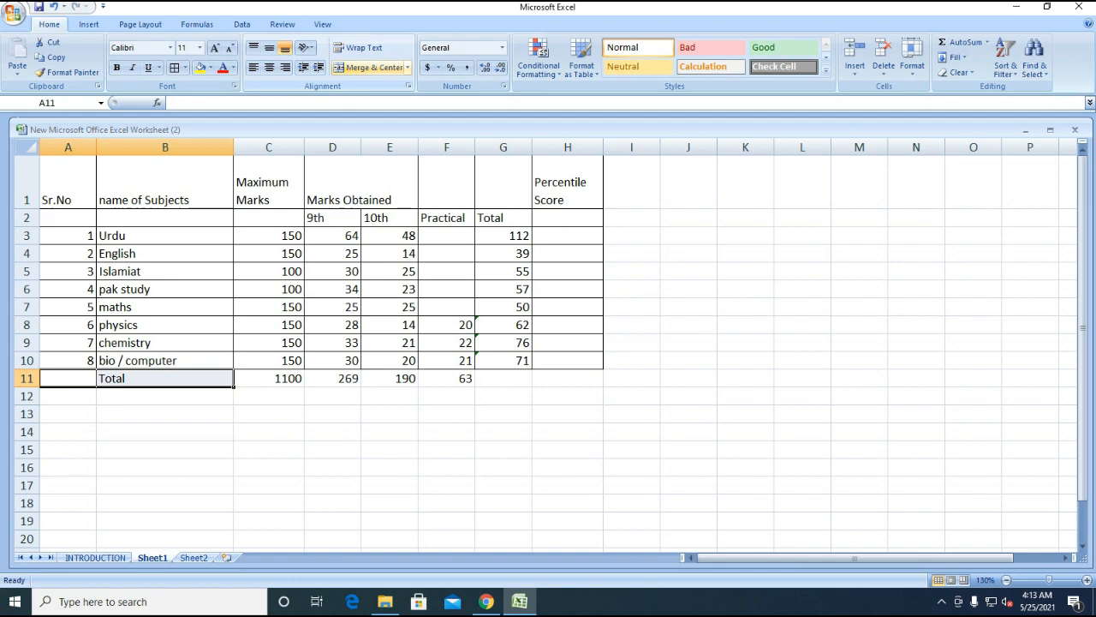
click(374, 68)
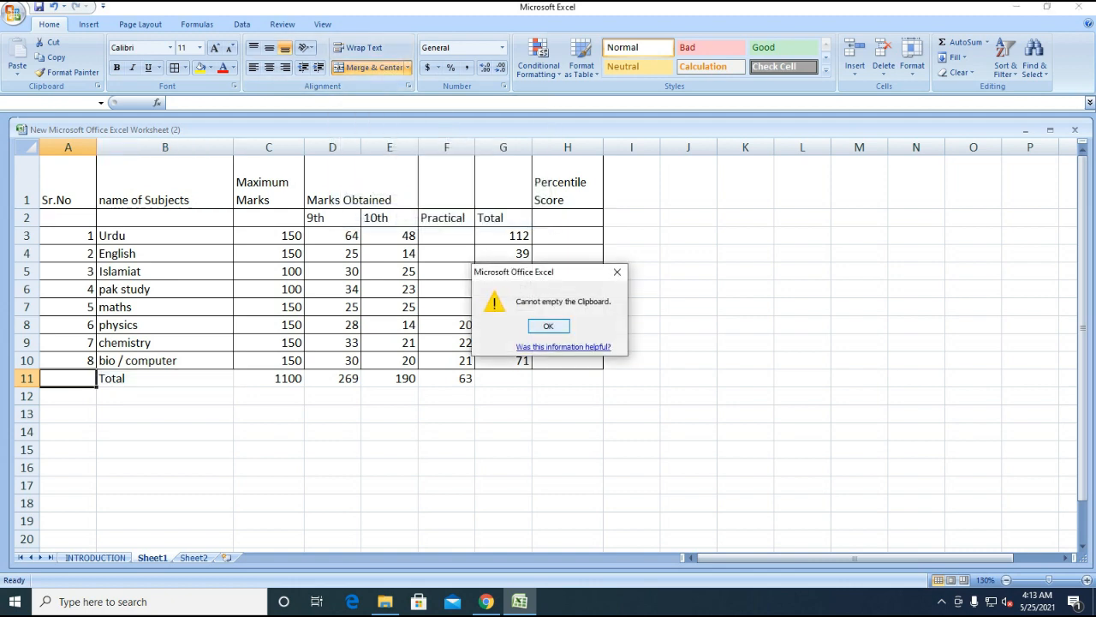
key(Return)
- Apply All Borders to the totals row A11:H11
click(165, 414)
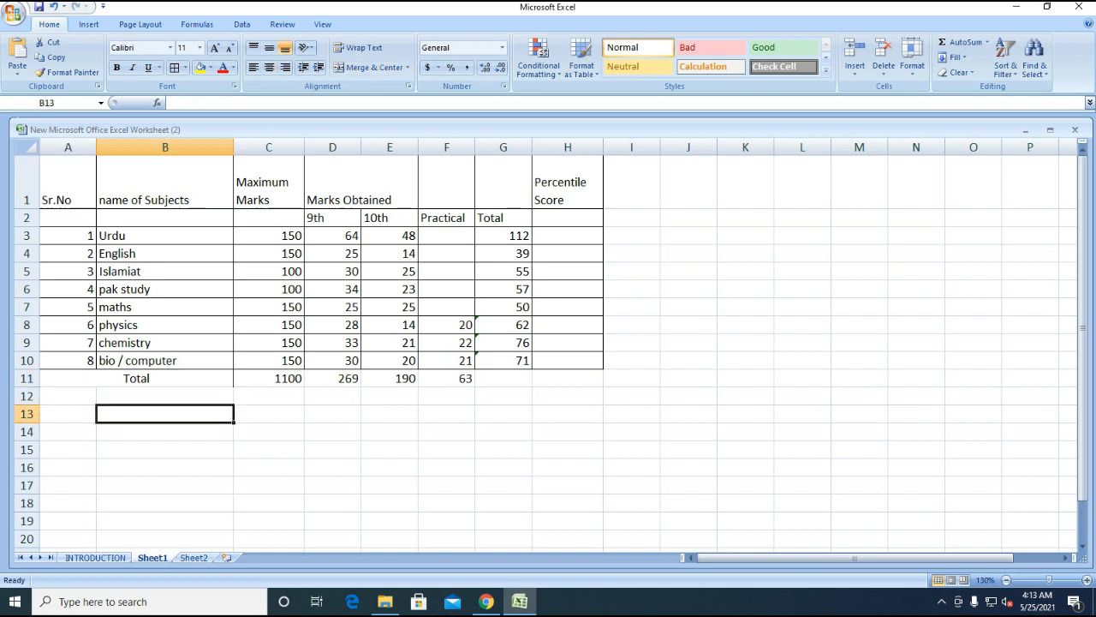
click(136, 379)
click(165, 414)
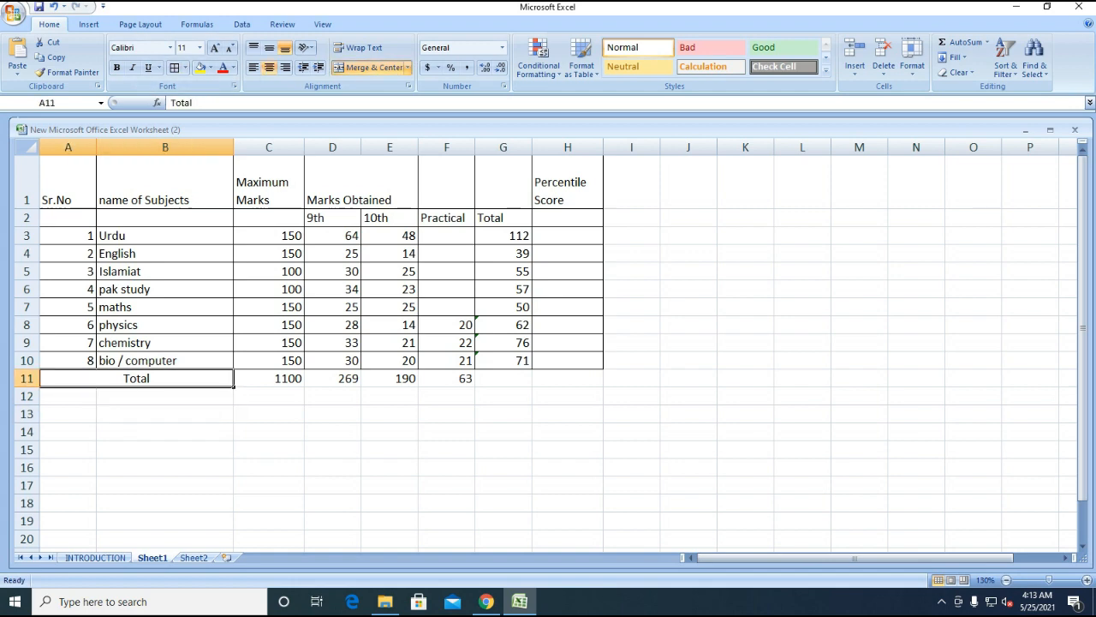
drag(136, 379, 568, 379)
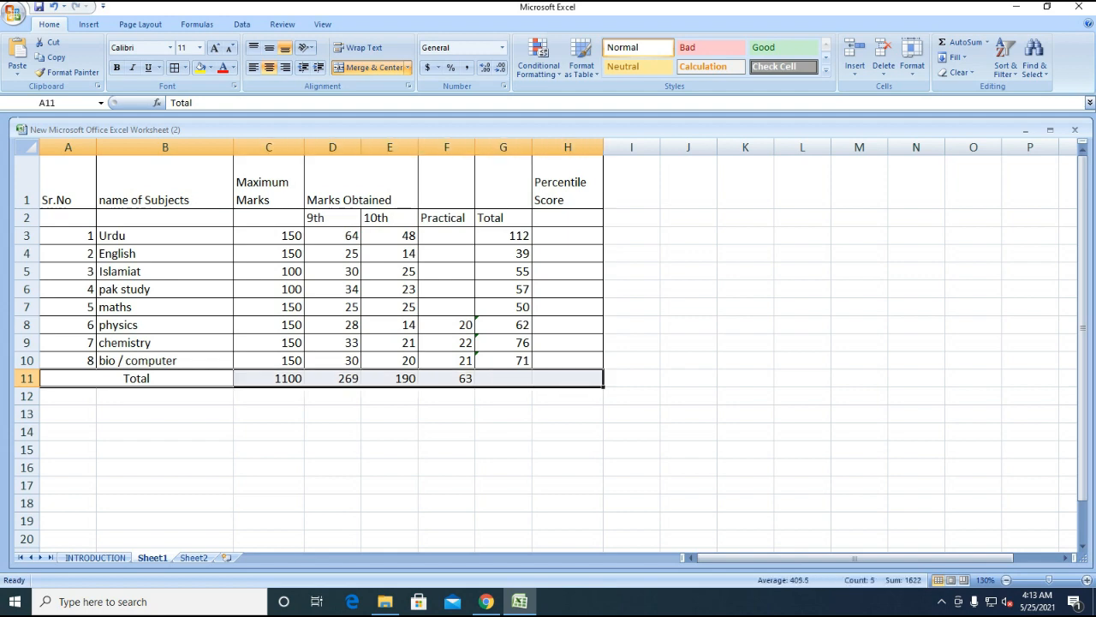
click(174, 67)
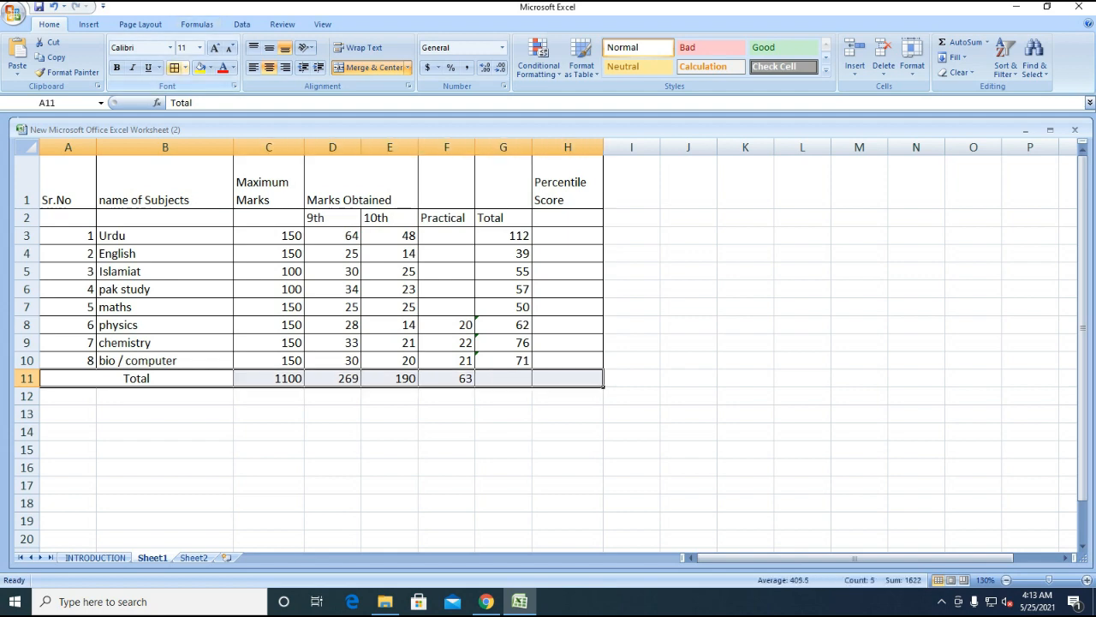
click(165, 432)
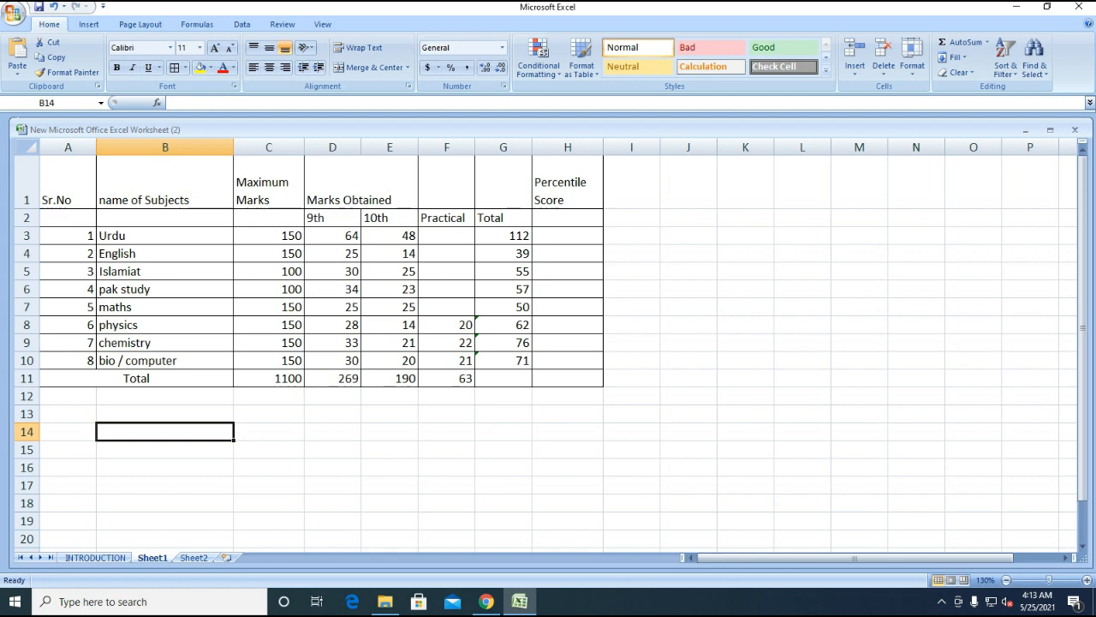
drag(567, 235, 568, 360)
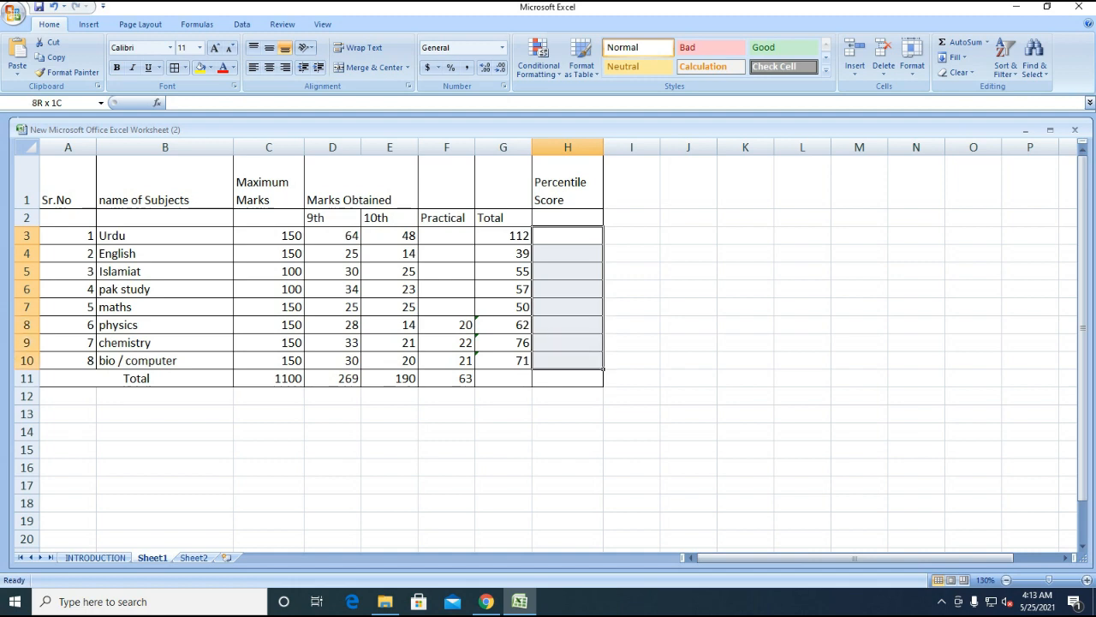
- Enter =G3/C3*100 in H3 (74.666667) and fill it down to H10
click(568, 236)
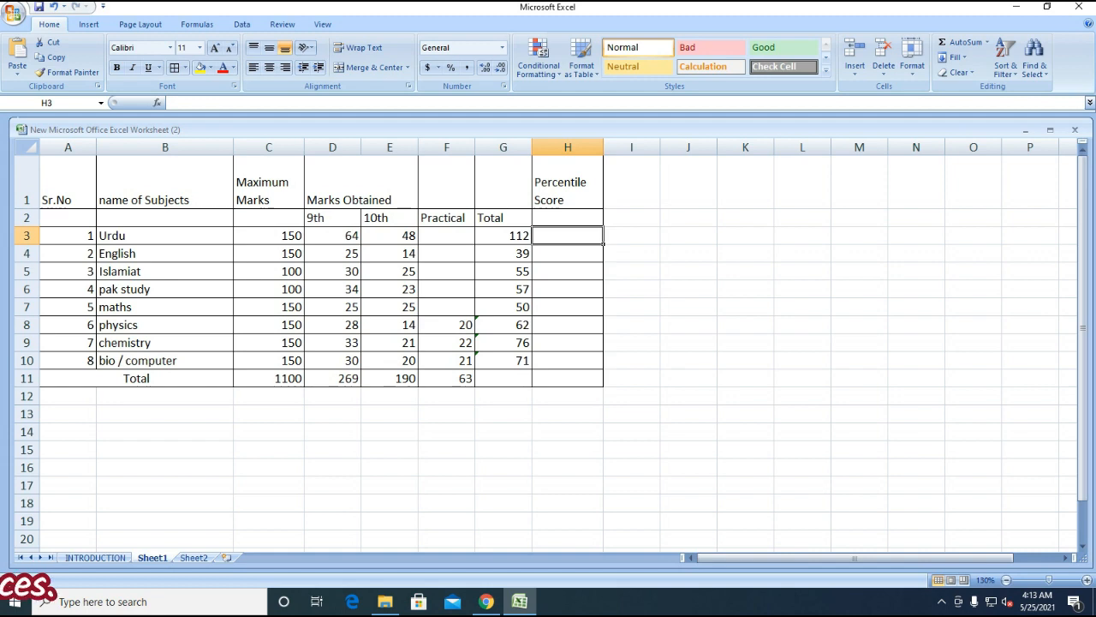
text(=)
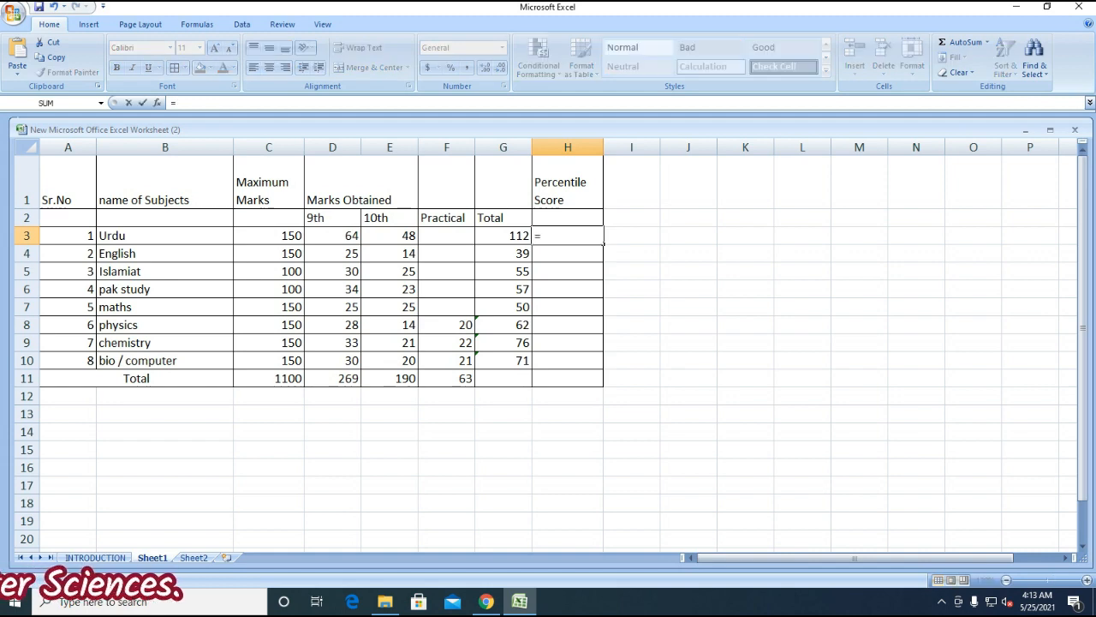
text(G3/)
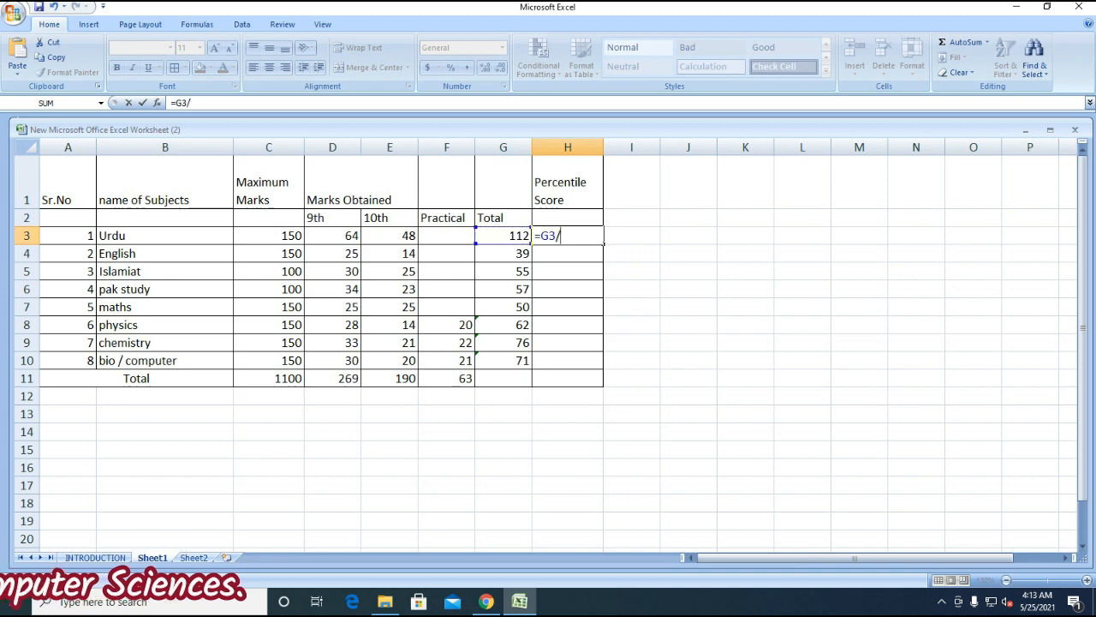
click(269, 236)
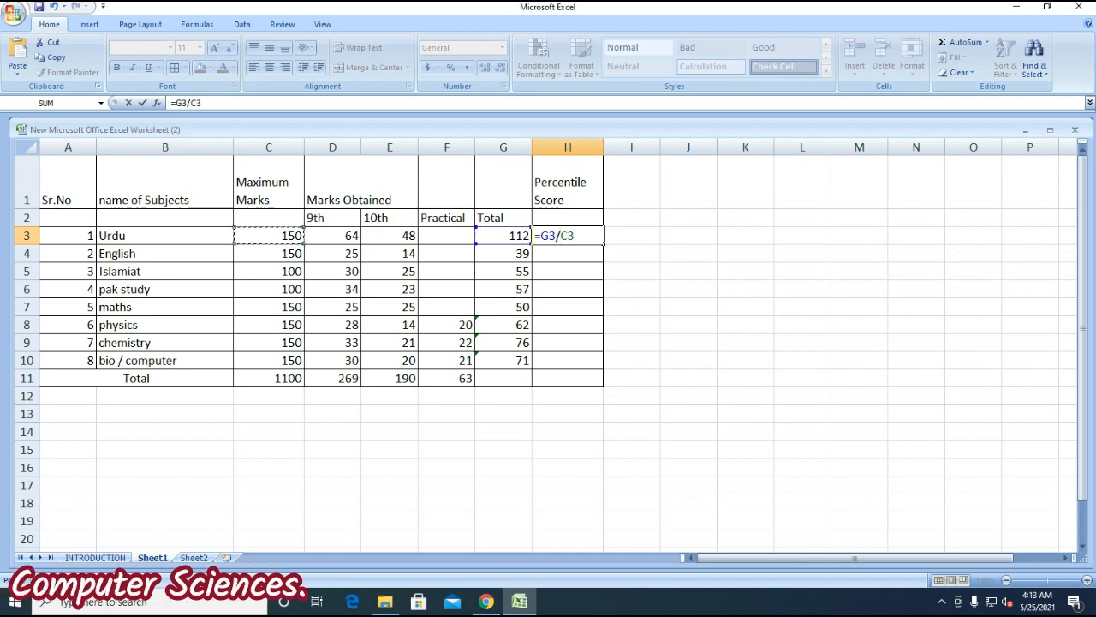
text(*100)
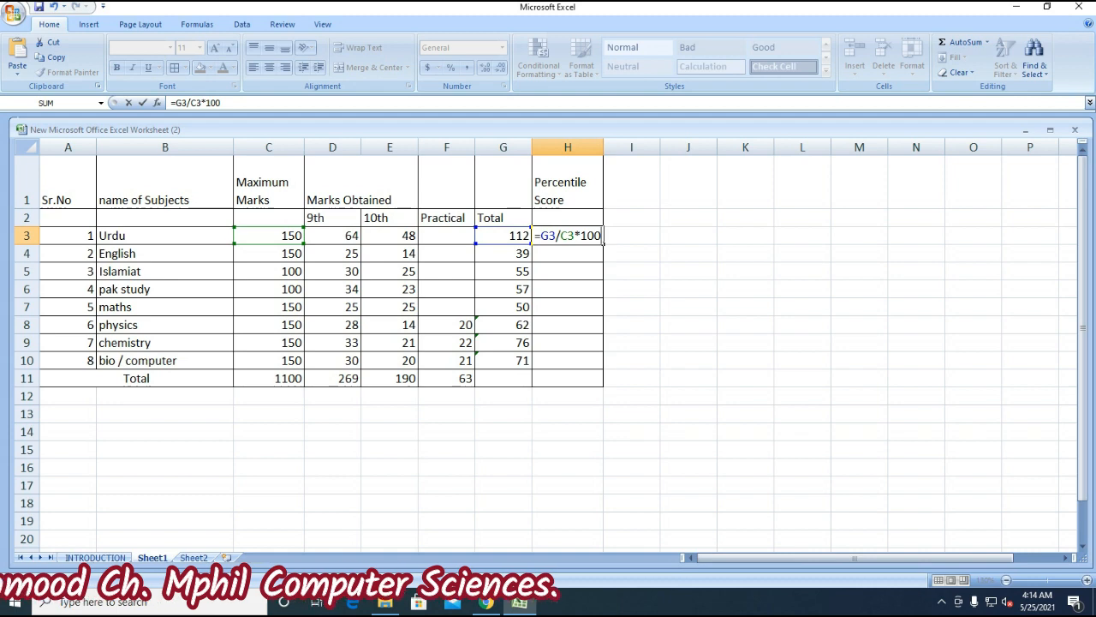
key(Return)
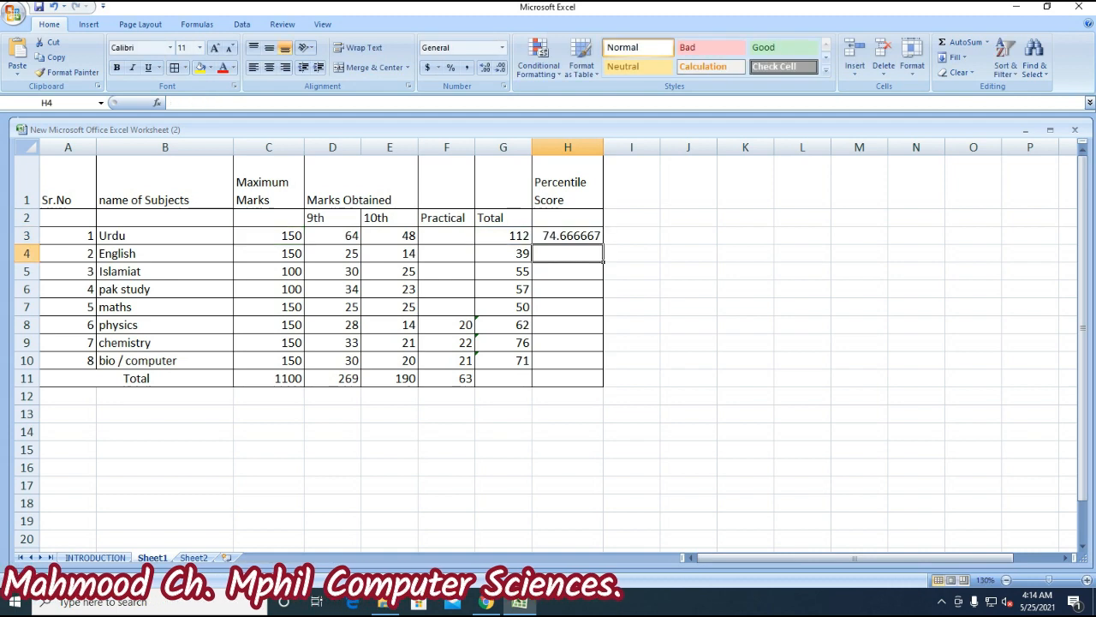
key(Up)
click(200, 103)
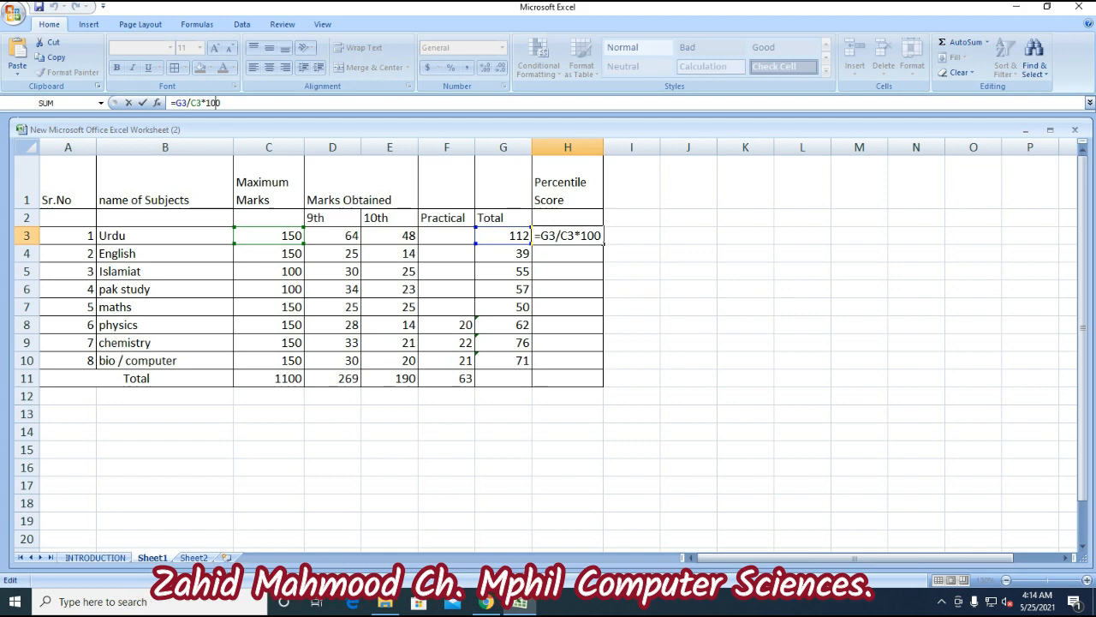
key(Return)
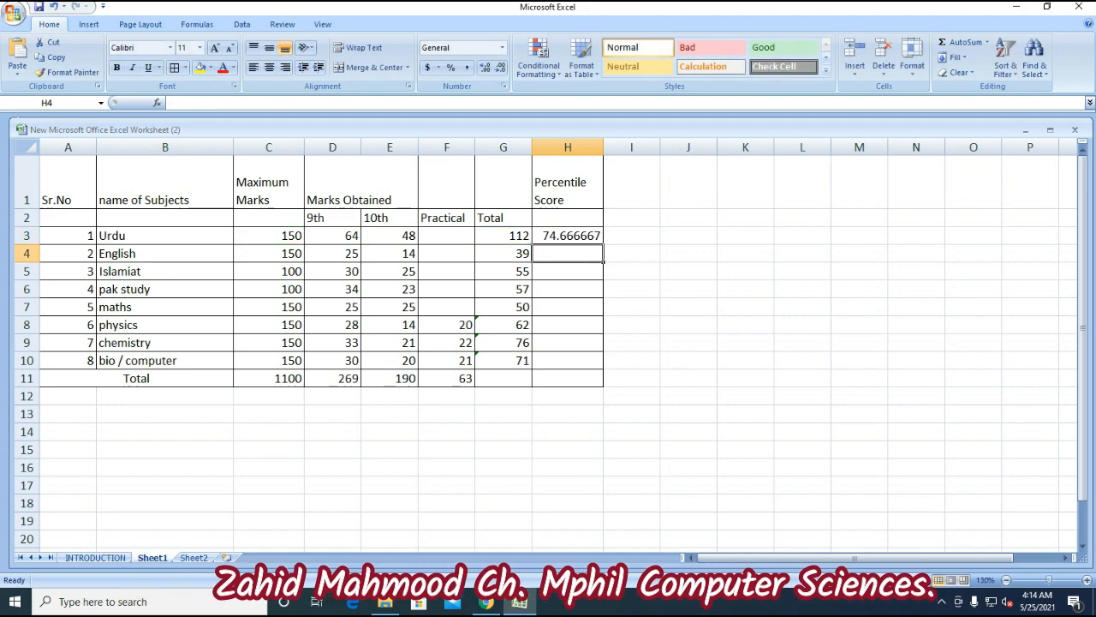
click(568, 236)
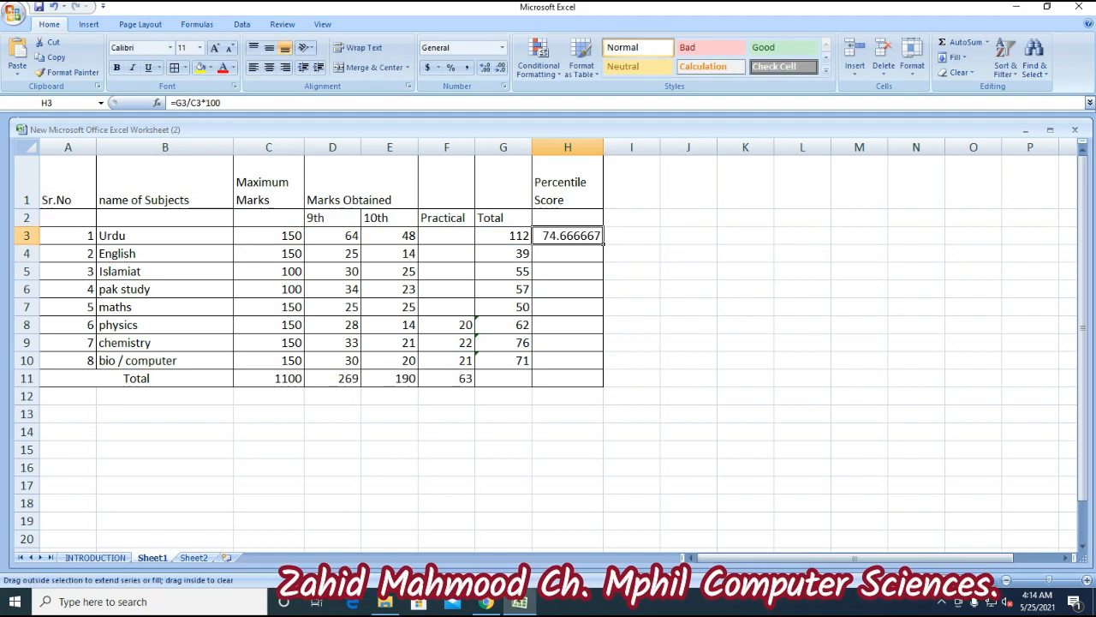
drag(603, 244, 602, 368)
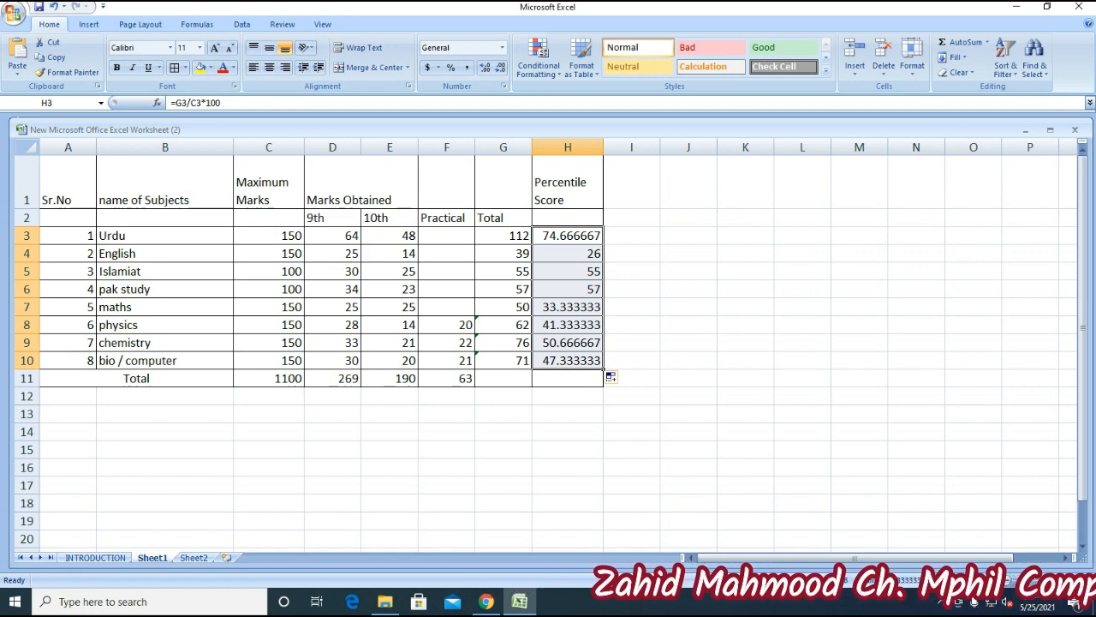
- Format the Percentile Score values as Number with one decimal place, e.g. 74.7, 26.0, 55.0
right_click(564, 238)
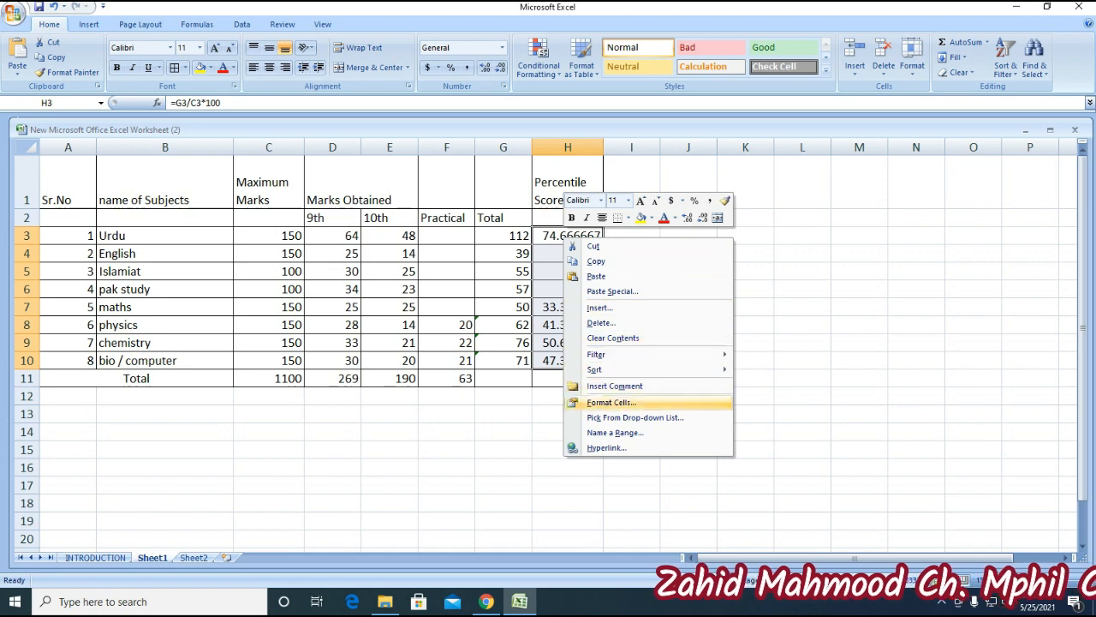
click(611, 402)
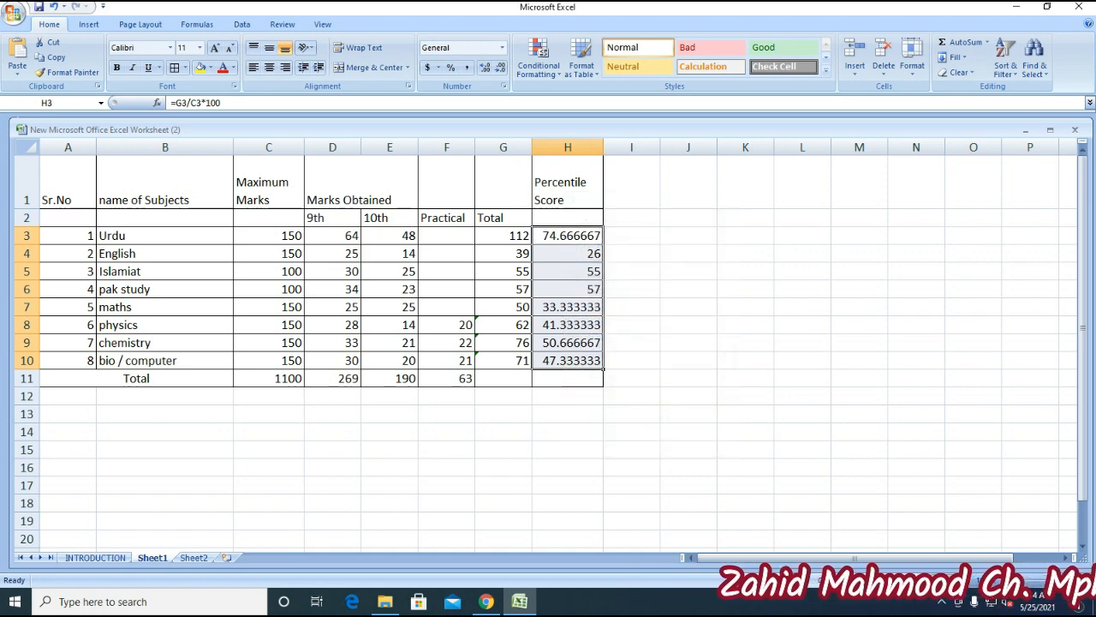
click(443, 305)
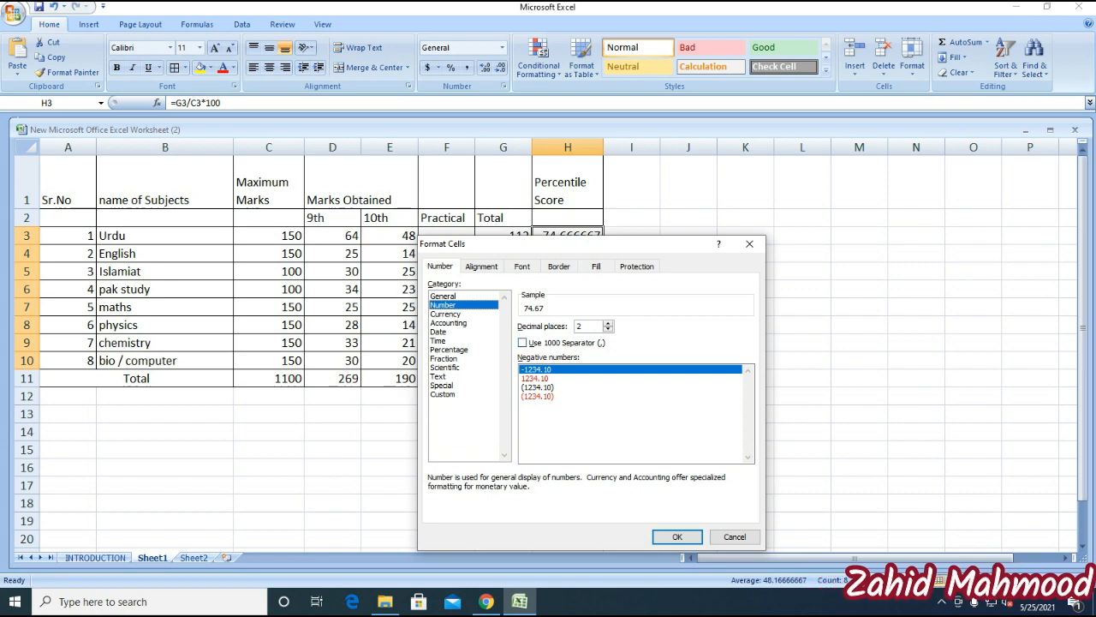
click(608, 329)
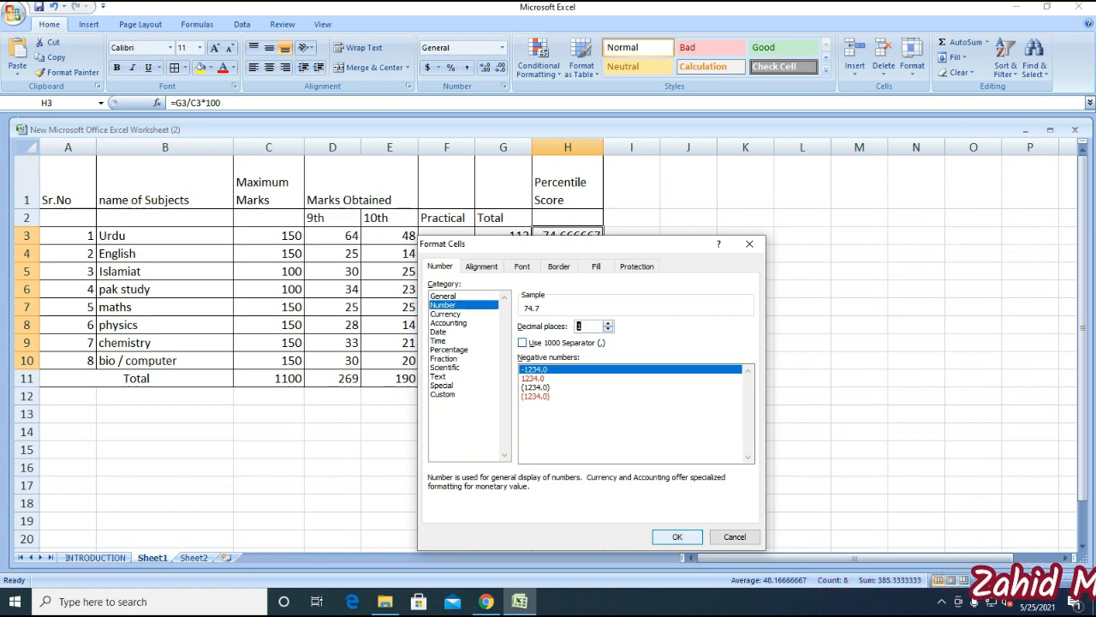
click(677, 536)
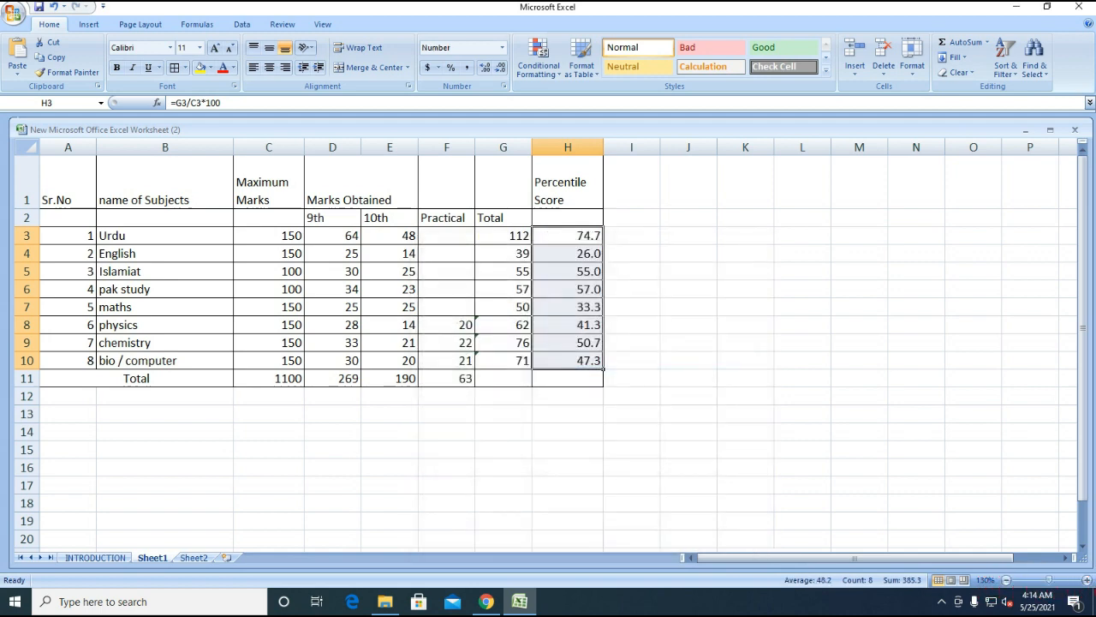
click(333, 415)
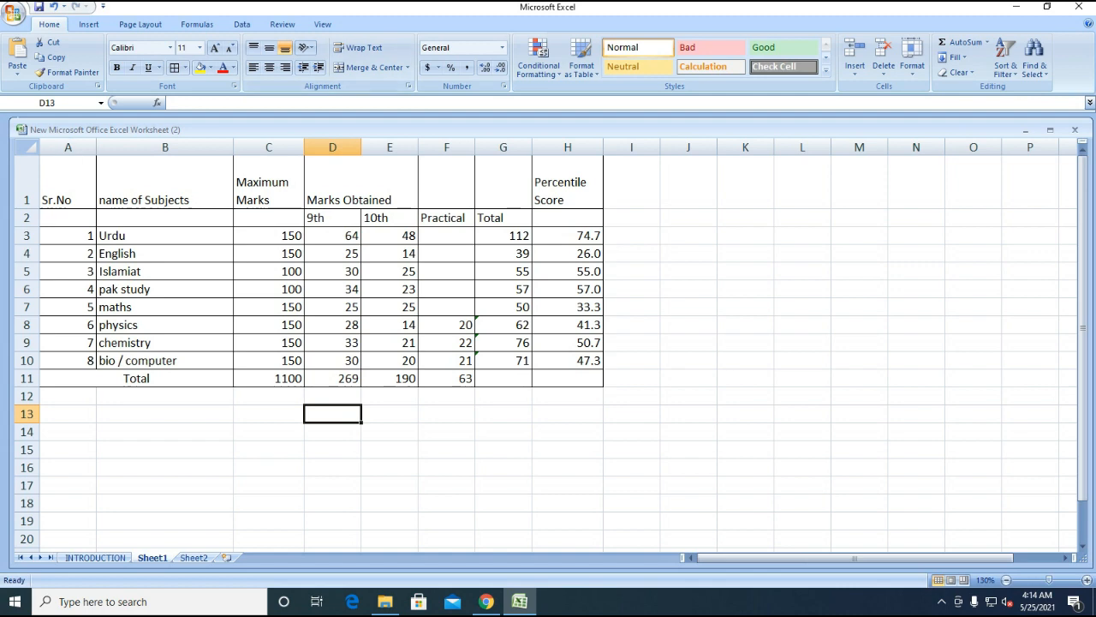
click(68, 182)
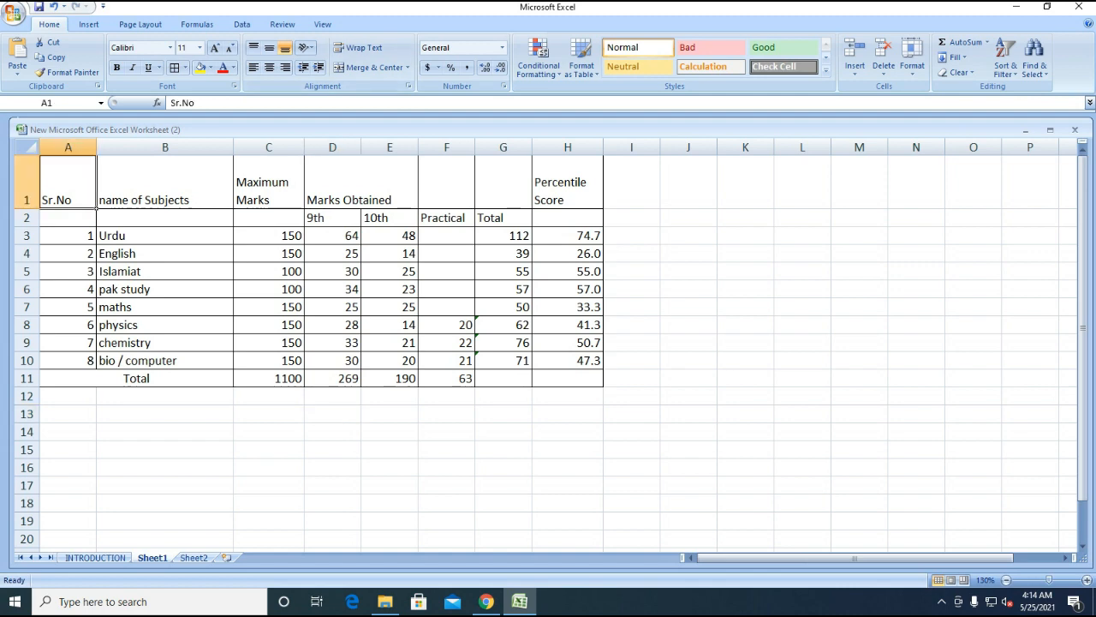
drag(96, 206, 532, 387)
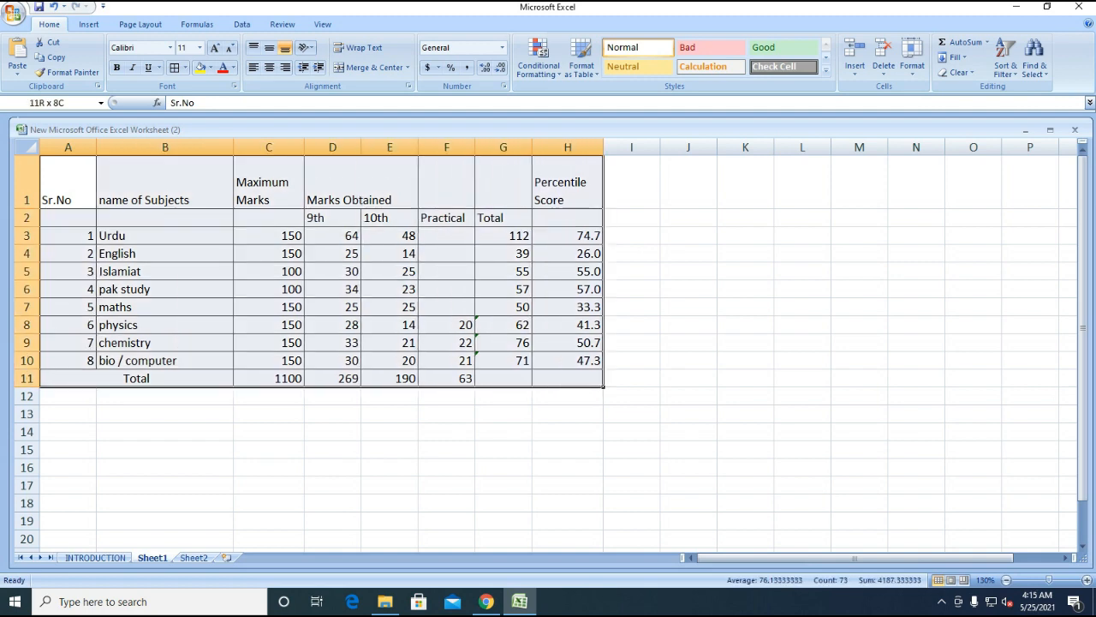
click(358, 202)
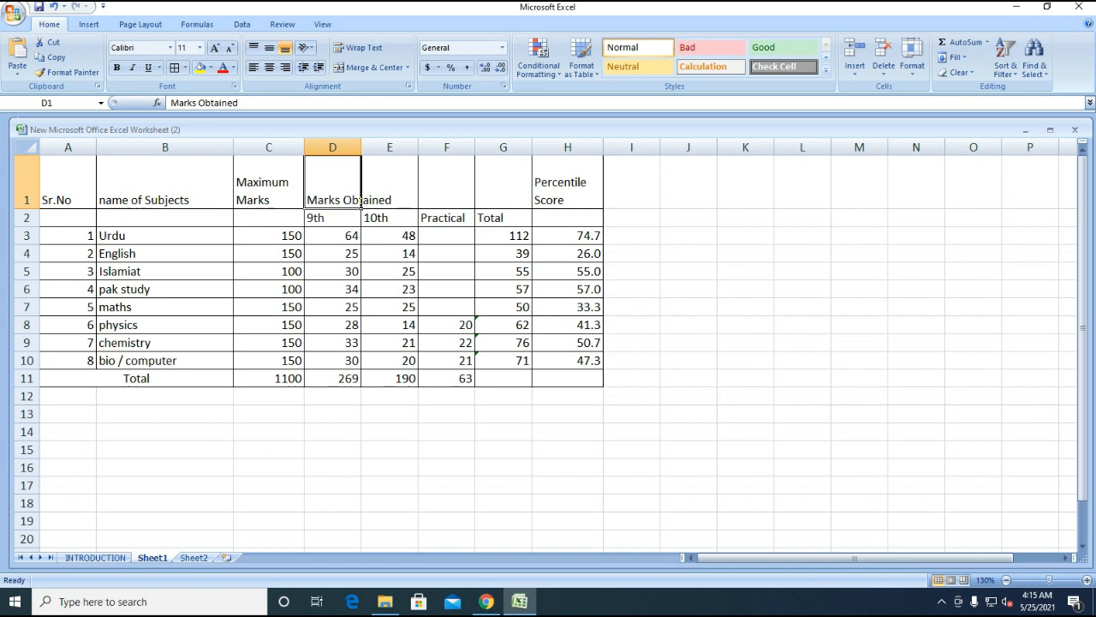
- Insert six blank rows above the marks table so its headings start in row 7
click(446, 182)
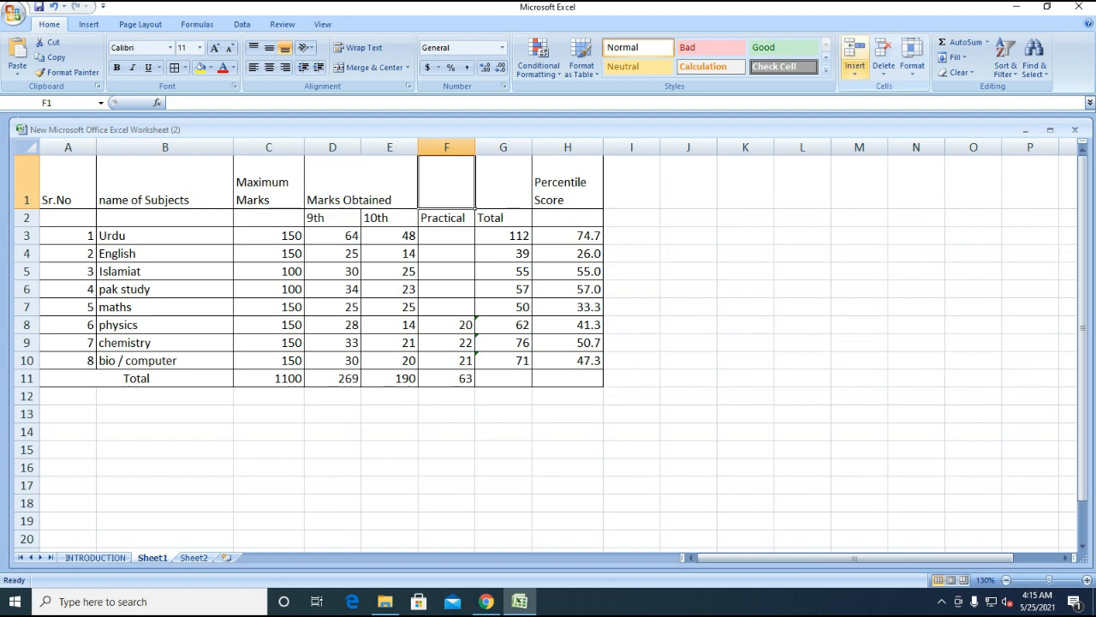
click(855, 69)
click(896, 104)
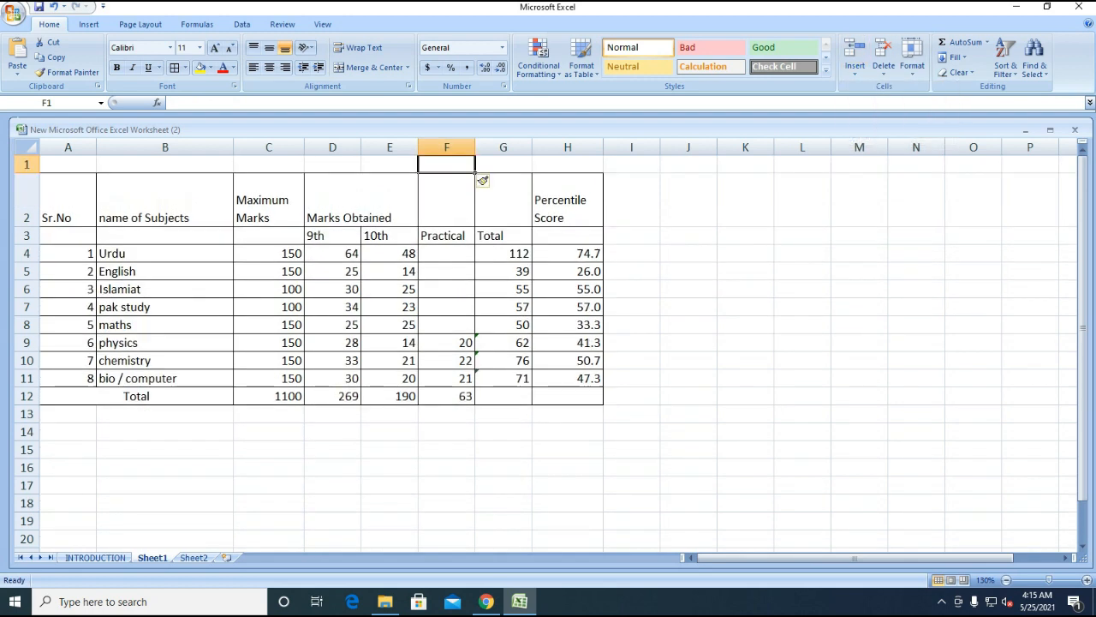
key(F4)
key(F4)
key(F4)
key(F4)
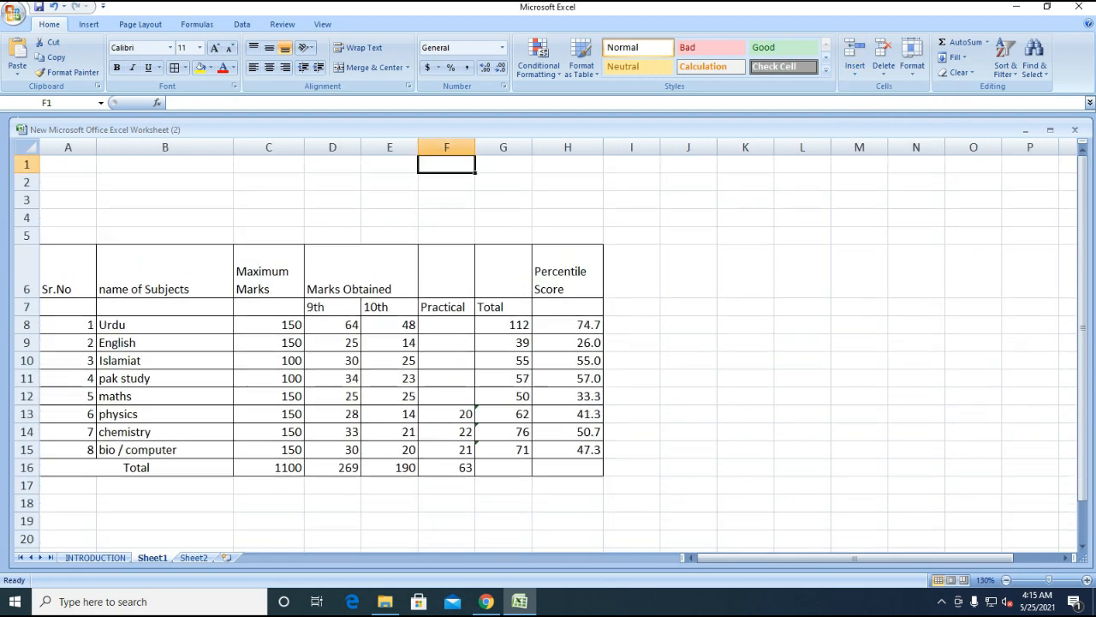
key(F4)
click(68, 218)
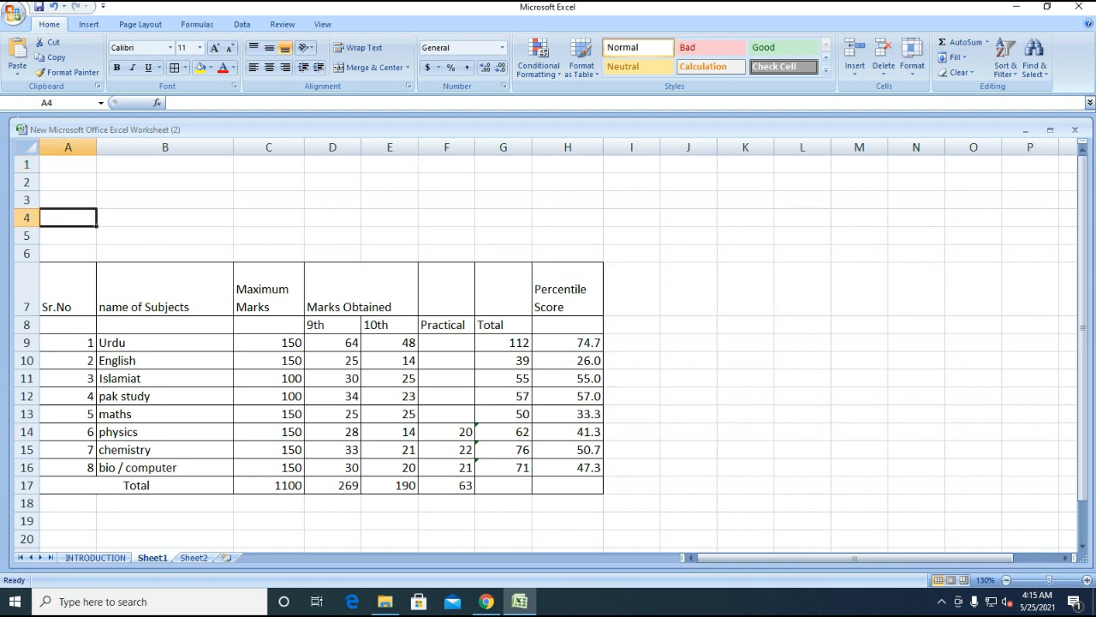
key(Down)
key(Up)
key(Up)
key(Up)
key(Up)
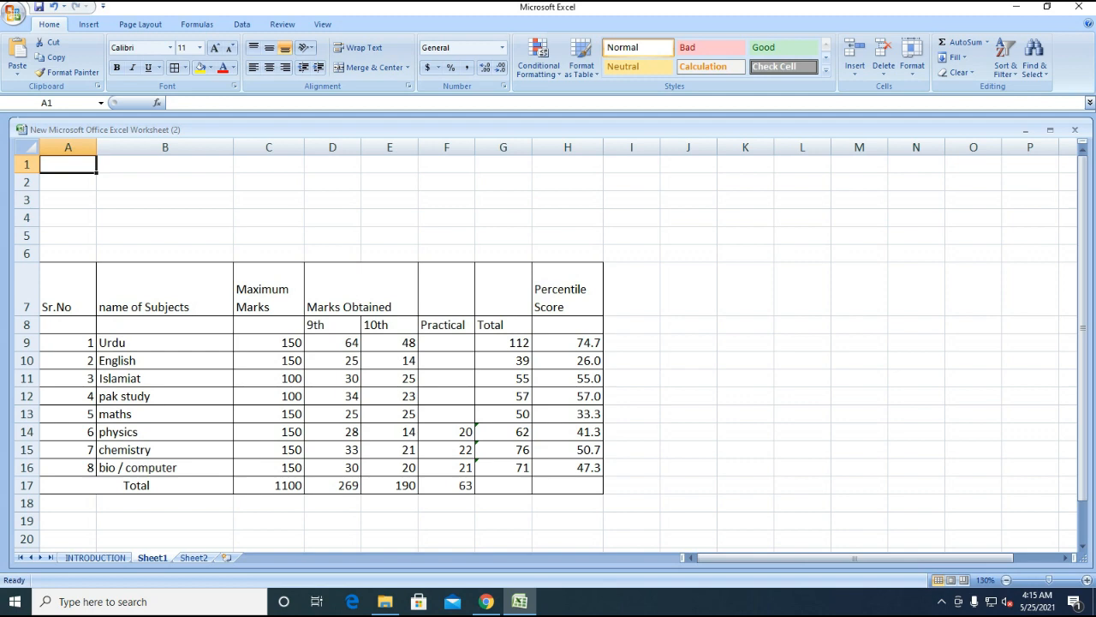
- Enter the labels NAME, FATHER NAME, DATE OF BIRTH and INSTITURE in A1:A4
text(NAME)
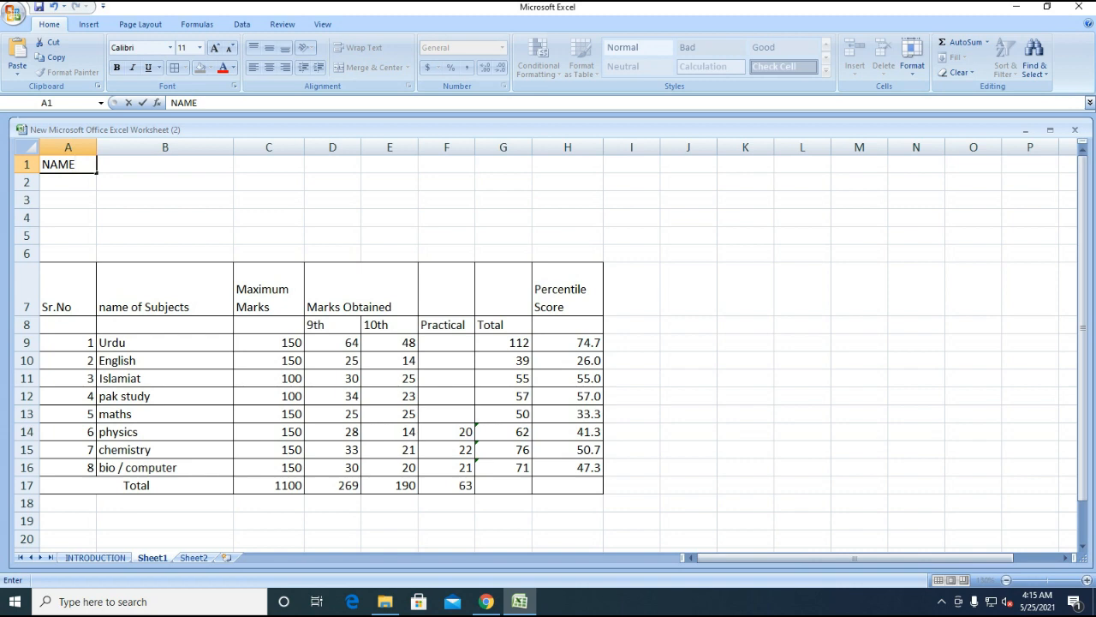
key(Return)
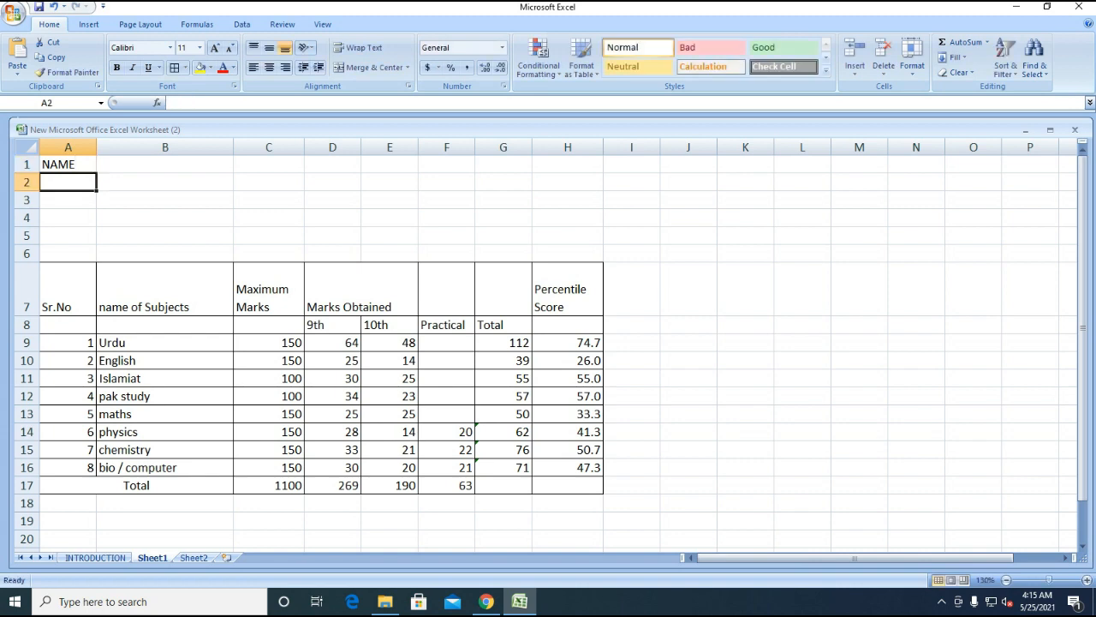
text(FATHER NAM)
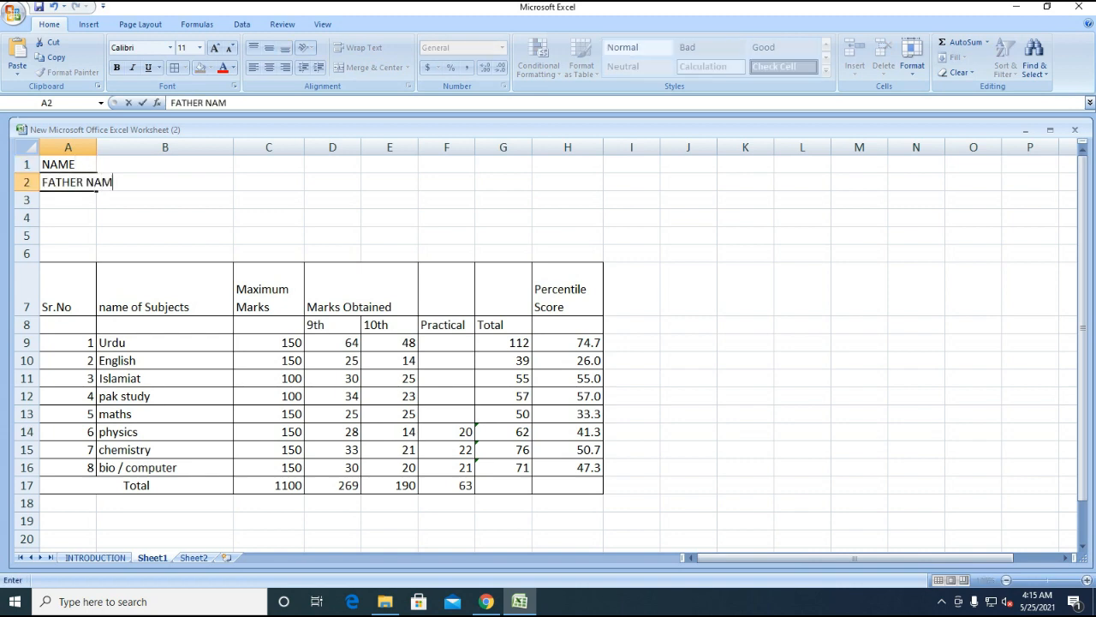
text(E)
key(Return)
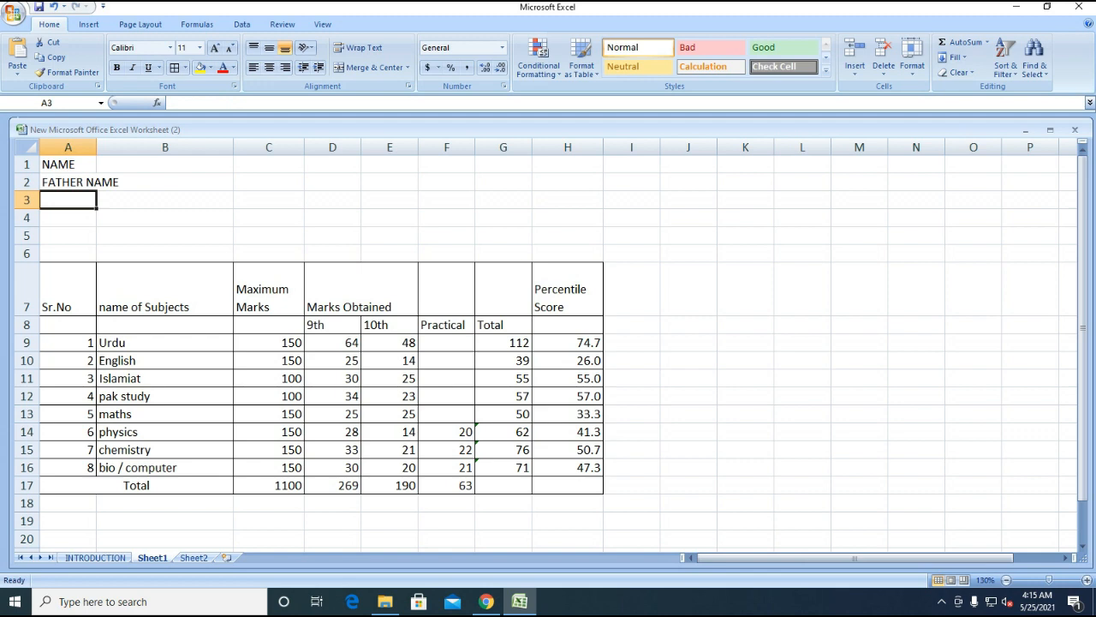
text(DATE OF )
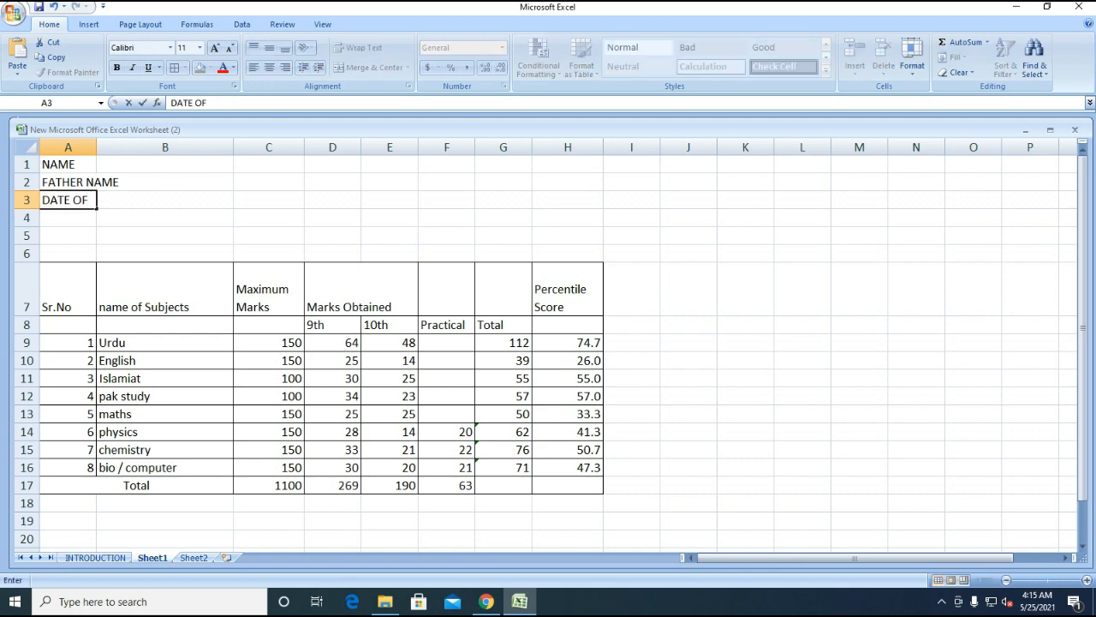
text(BIRTH)
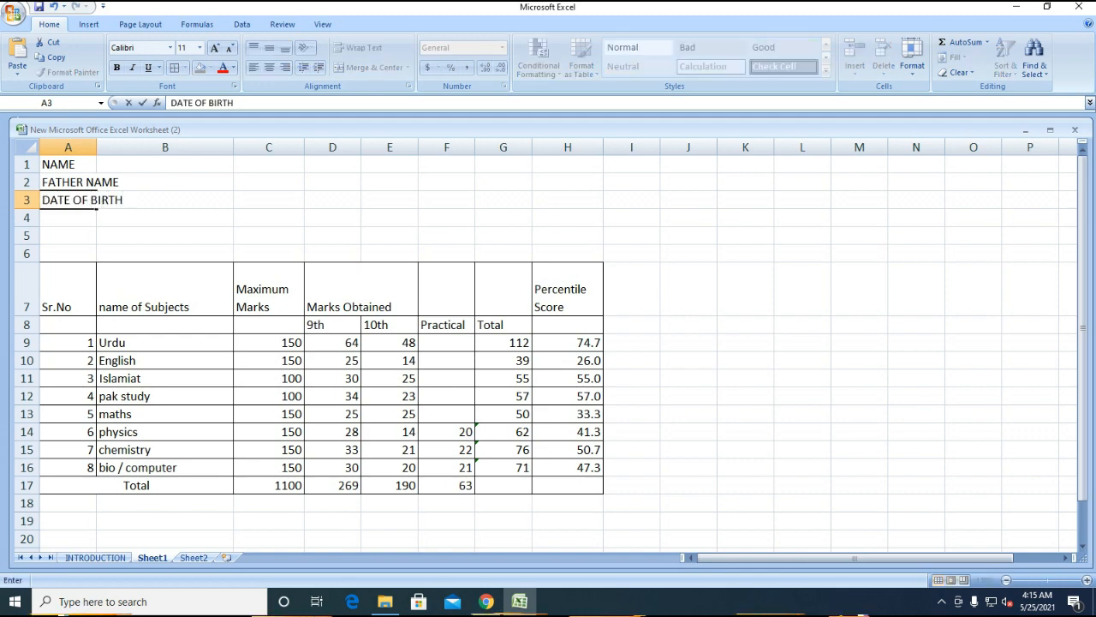
key(Return)
text(INSTITURE)
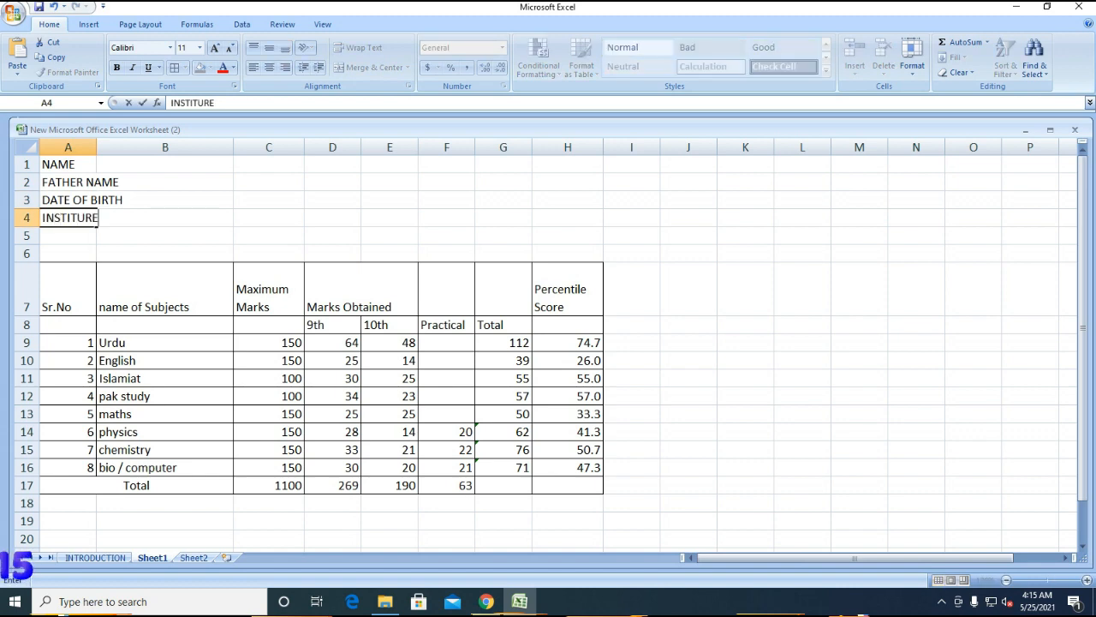
key(Return)
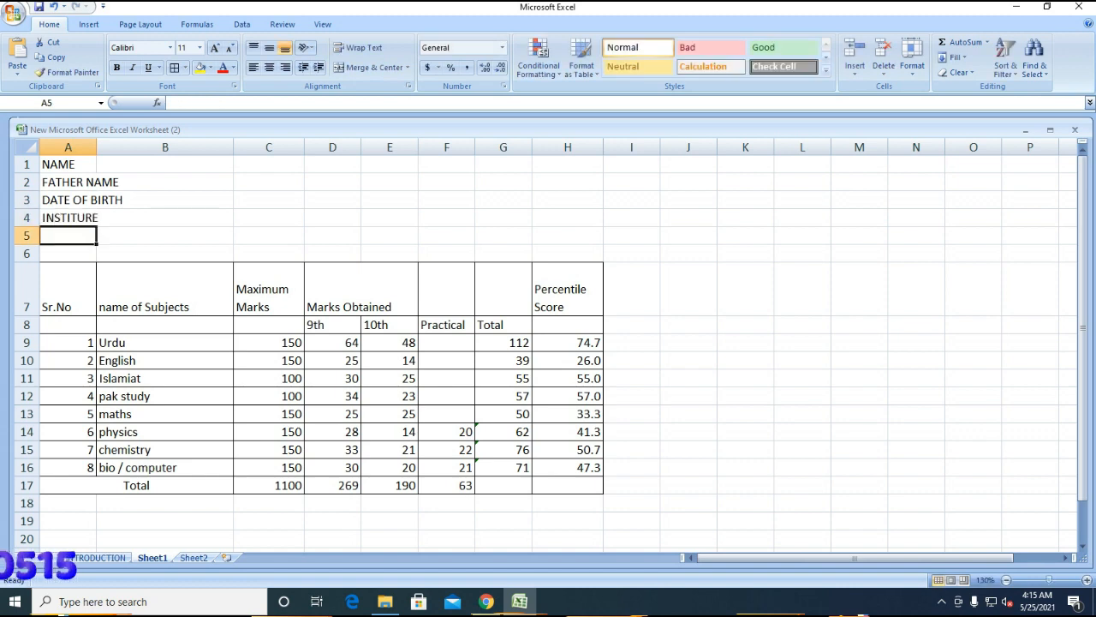
- Type 'Has secrure the marks as detailed against each subject.' into A6
key(Return)
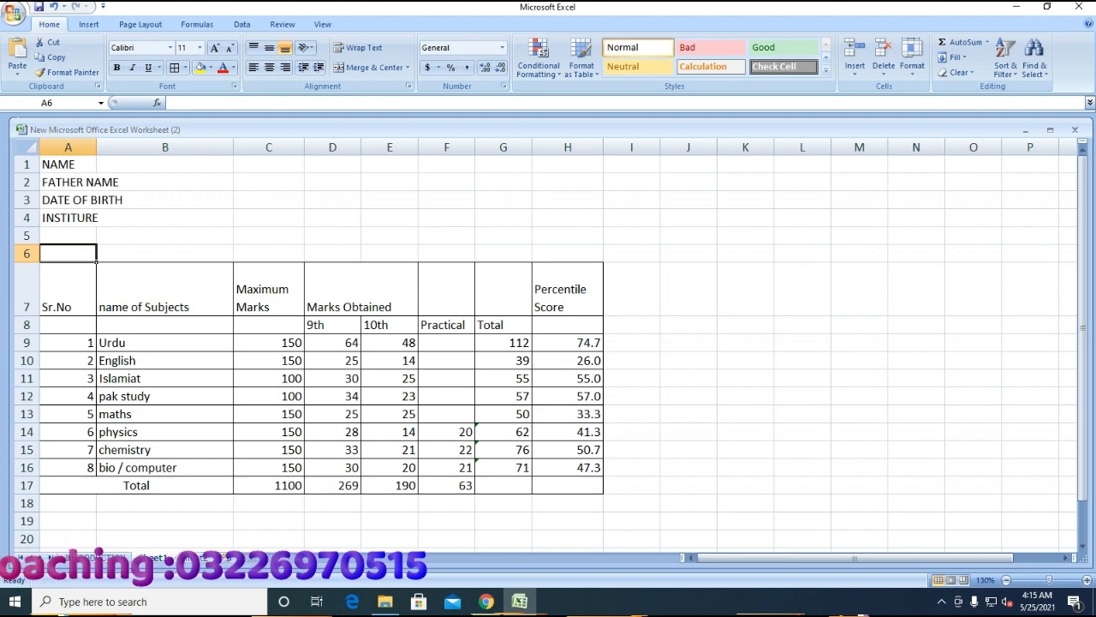
text(Has )
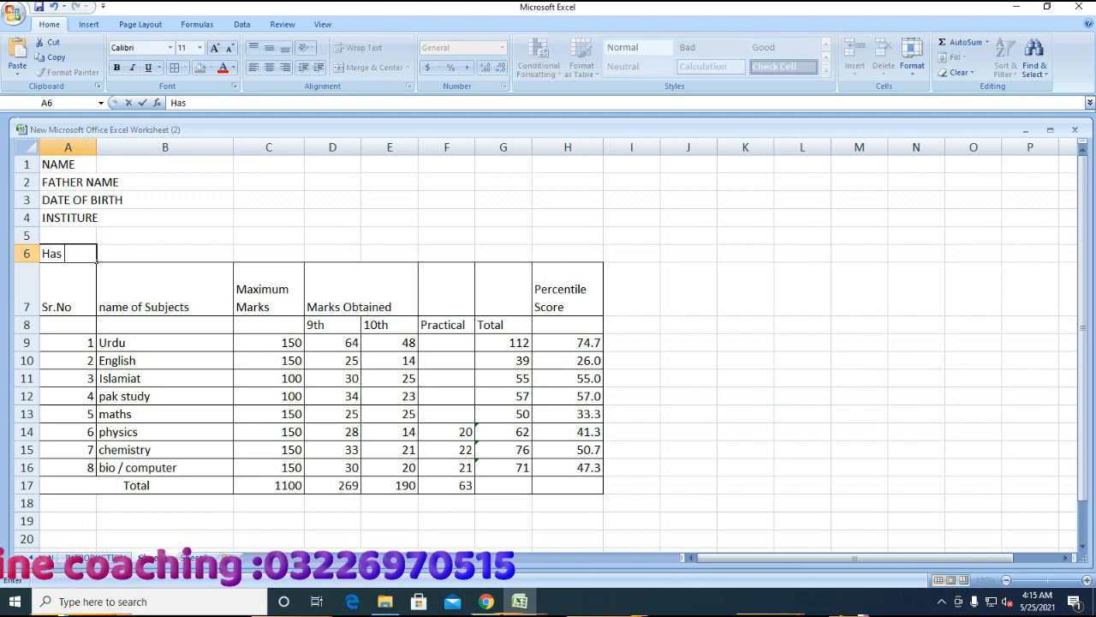
text(secrure the mak)
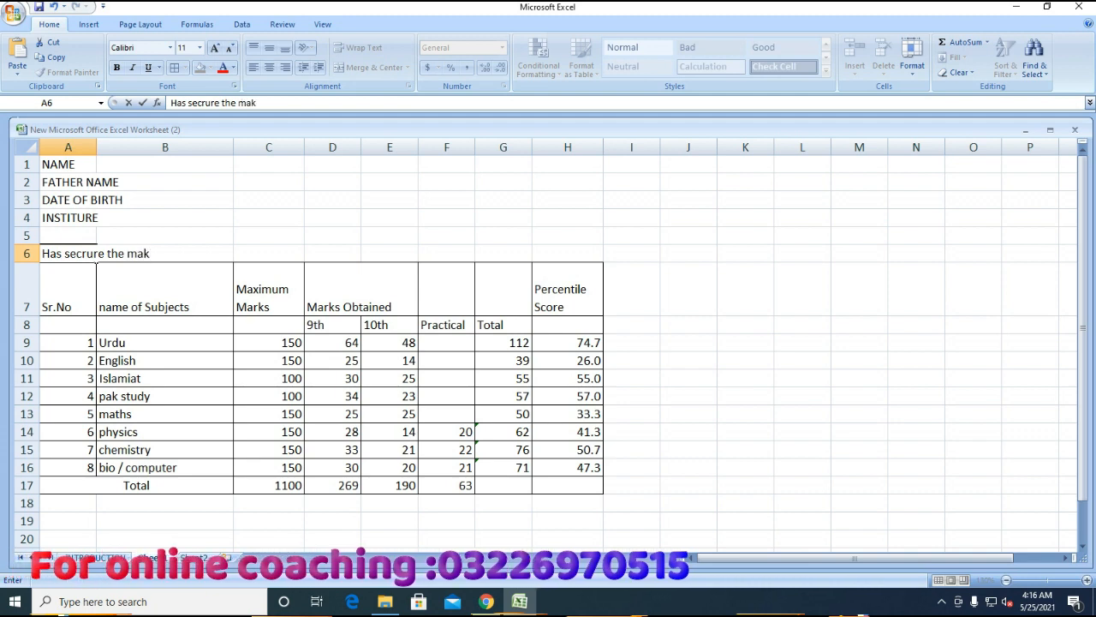
key(BackSpace)
text(rks)
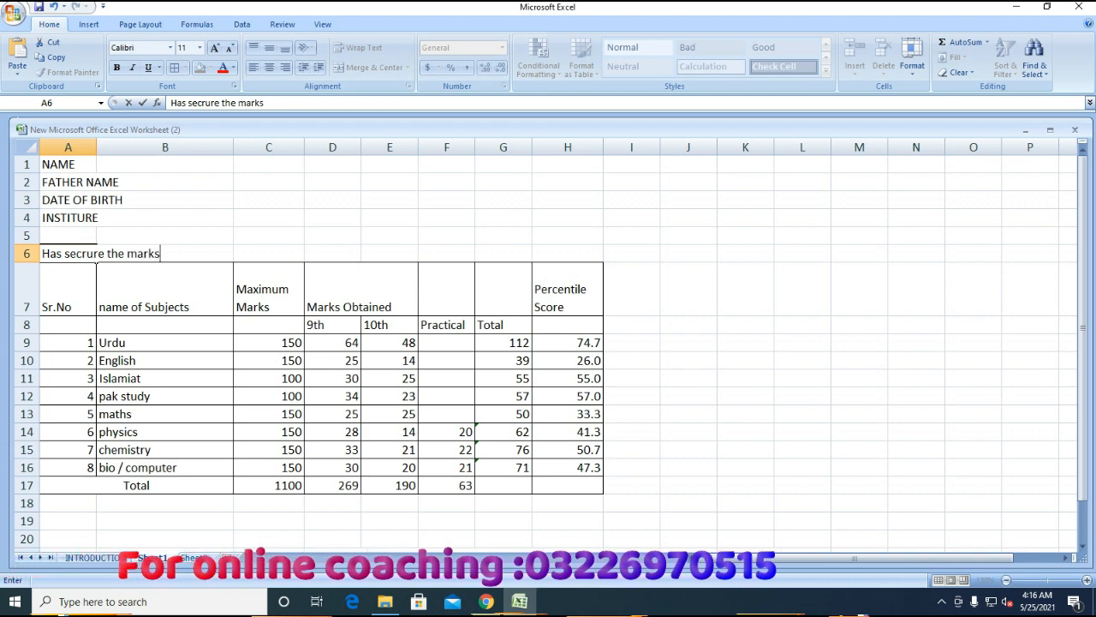
text( as deta)
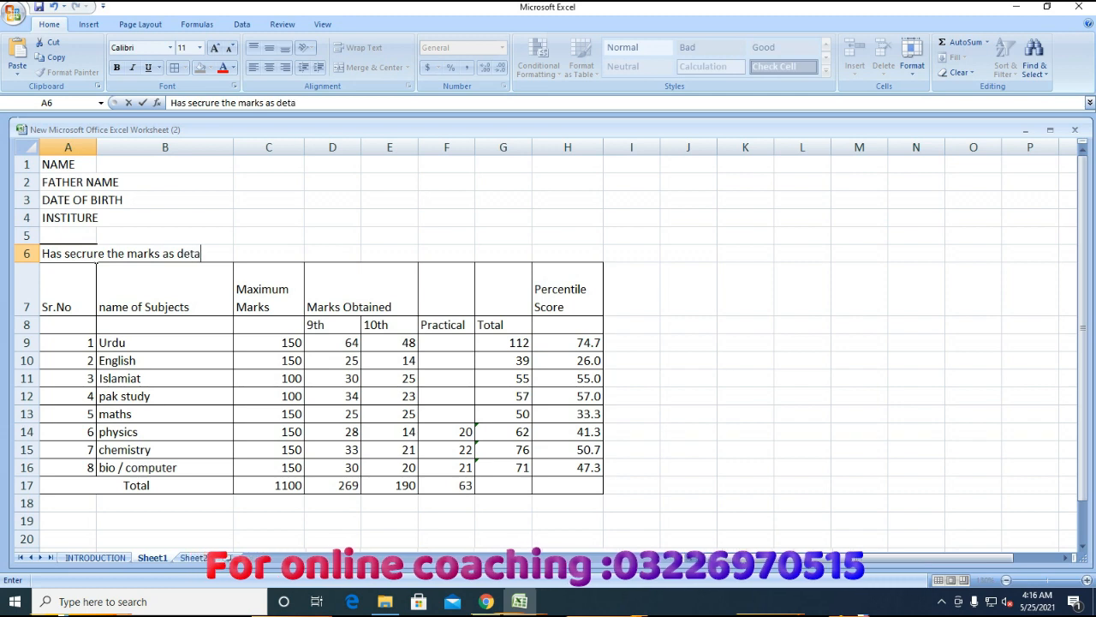
text(iled)
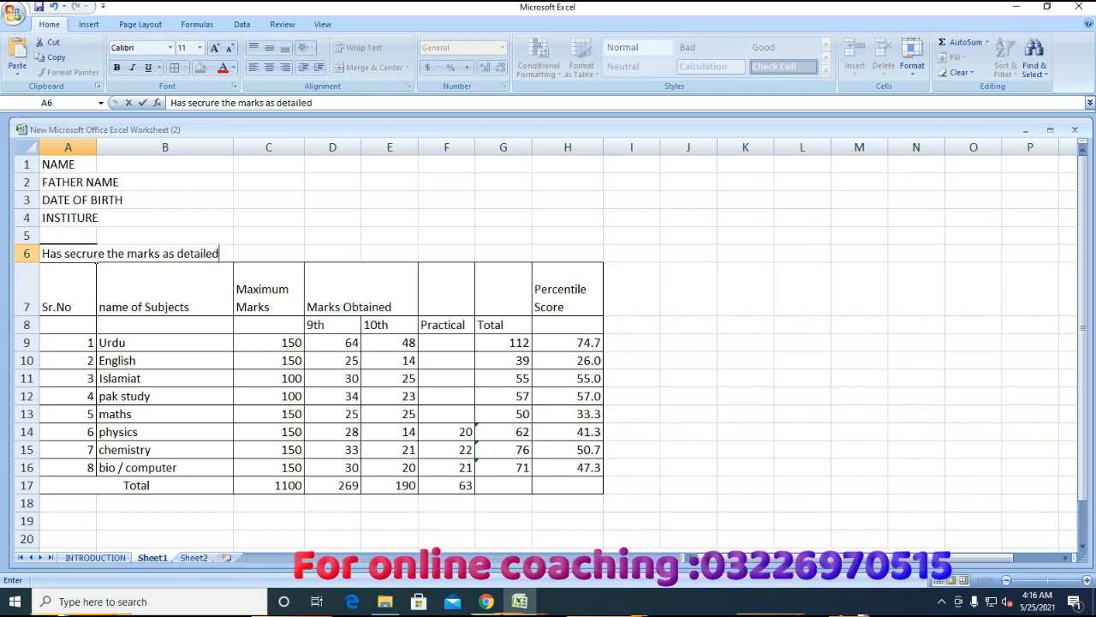
text( against)
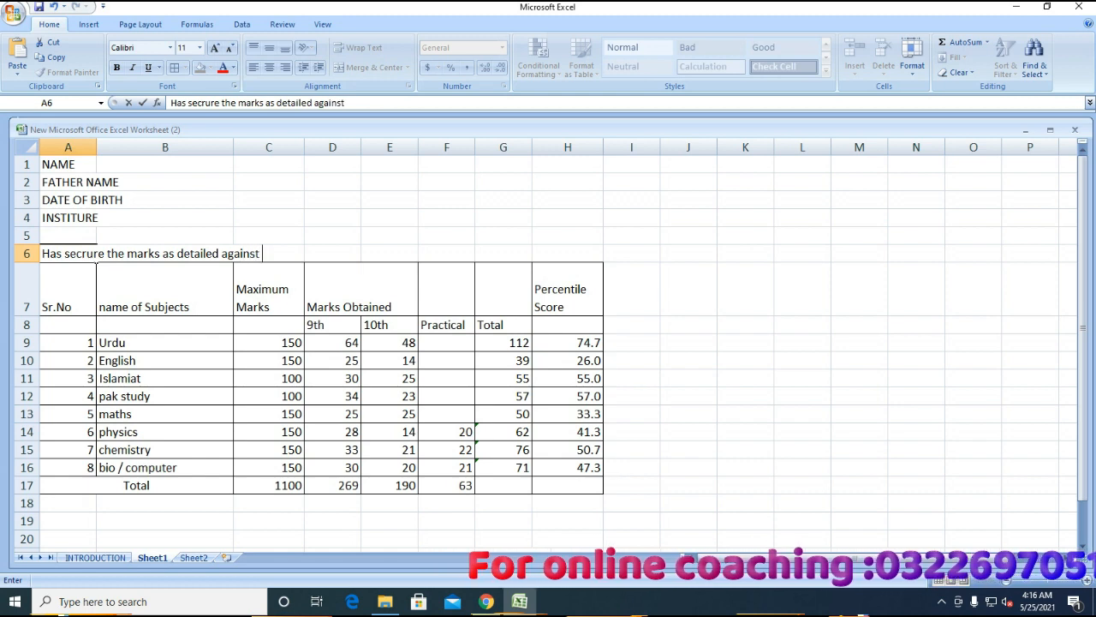
text( each w)
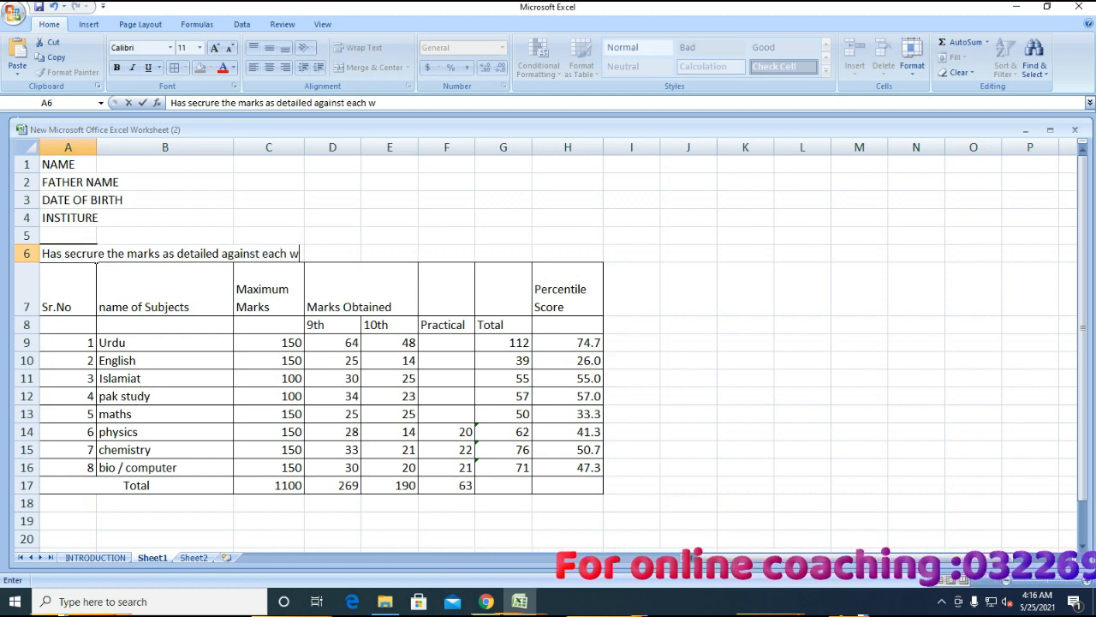
key(BackSpace)
text(subject)
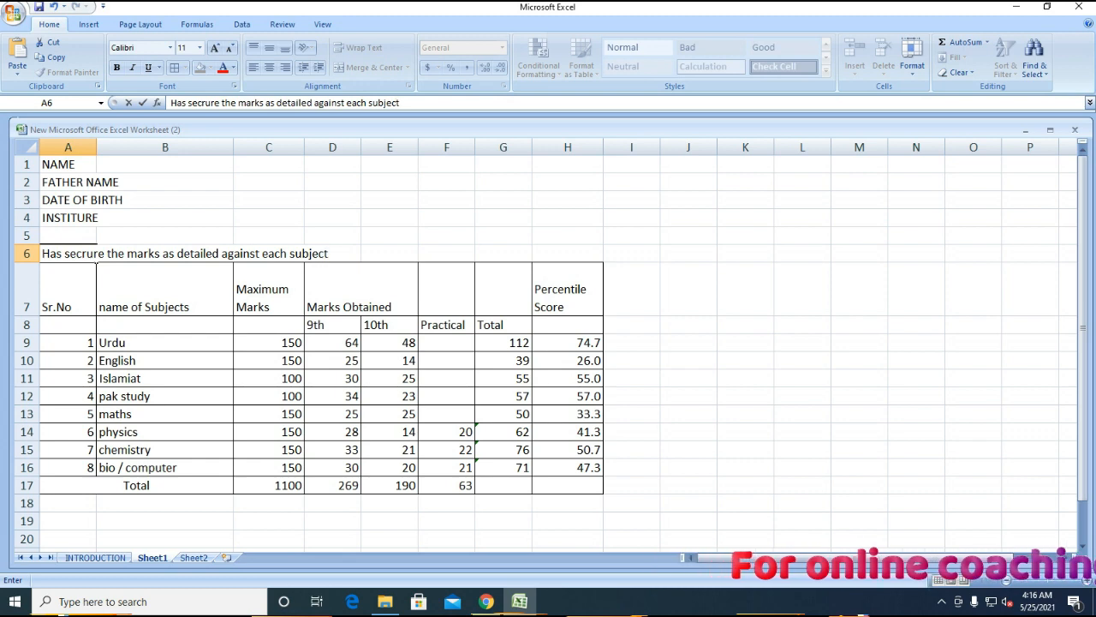
text(.)
key(Up)
key(Up)
key(Up)
key(Up)
key(Up)
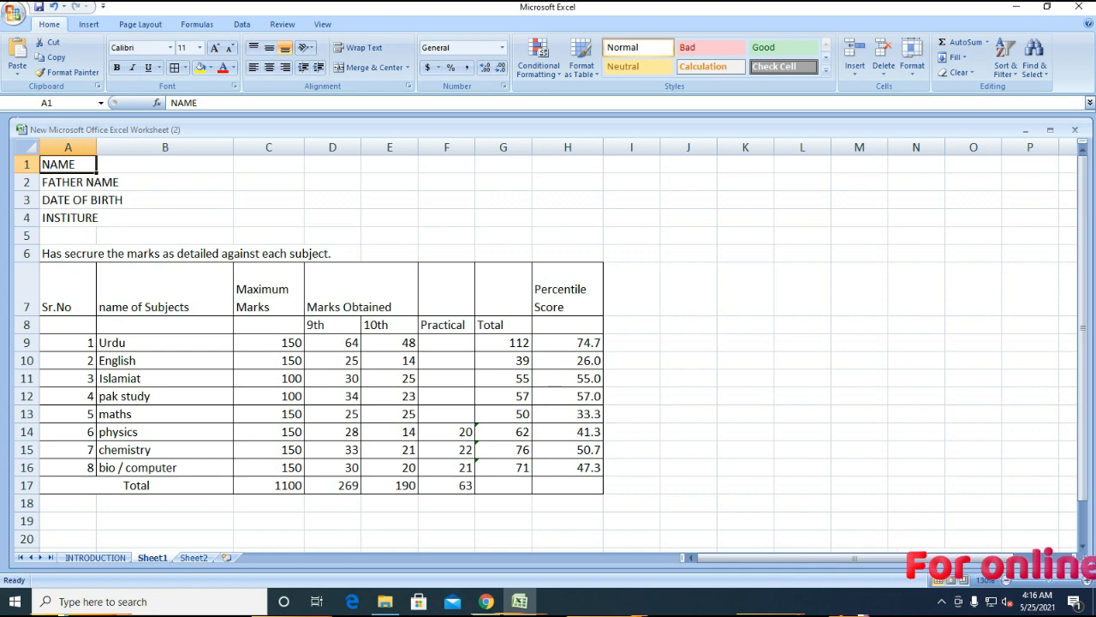
- Merge each detail label across columns A–B, rows 1 to 4
key(shift+Right)
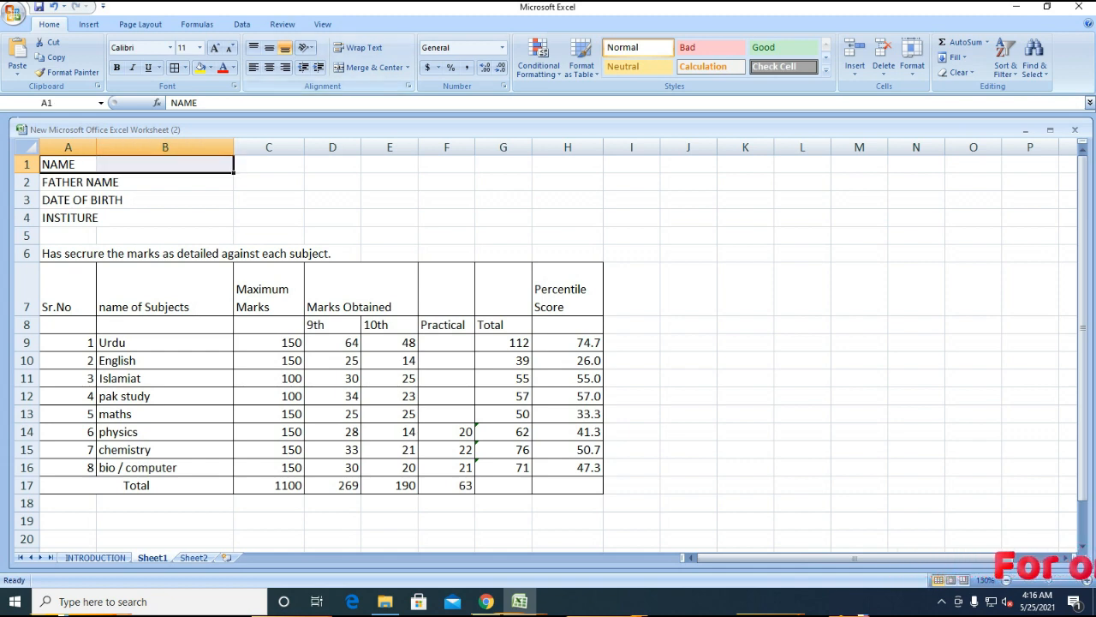
click(369, 67)
key(Down)
key(shift+Right)
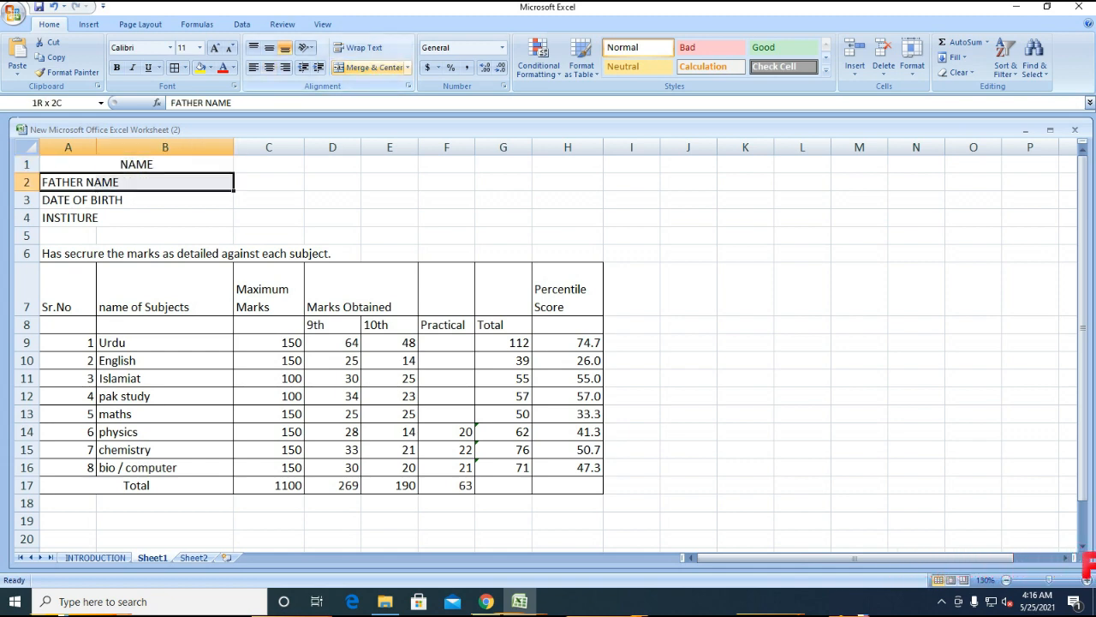
click(369, 66)
key(Down)
key(shift+Right)
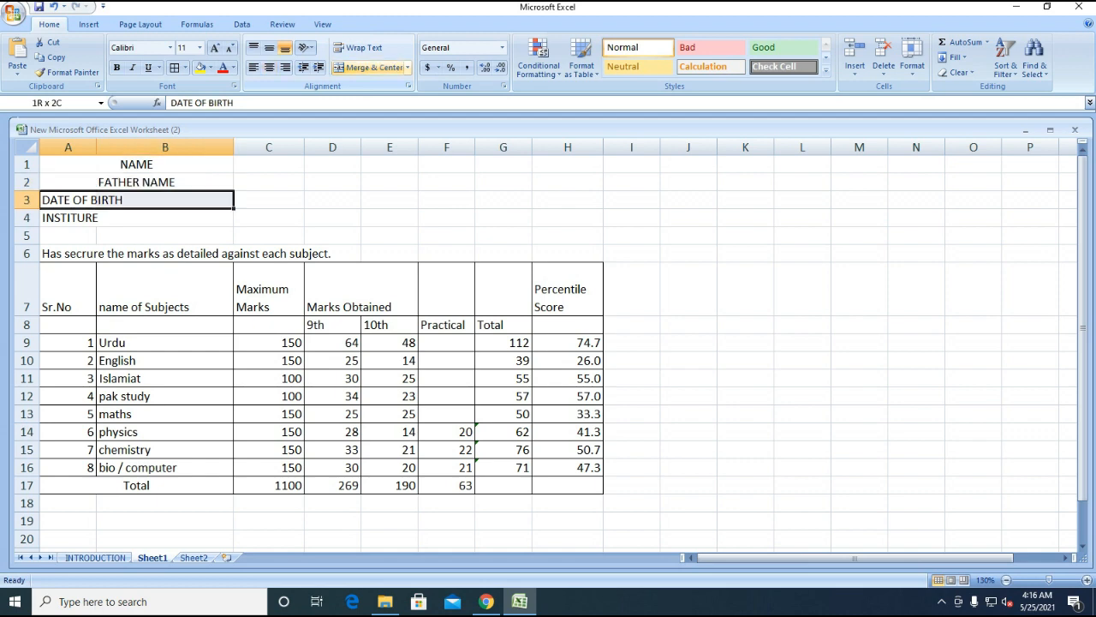
click(369, 67)
key(Down)
key(shift+Right)
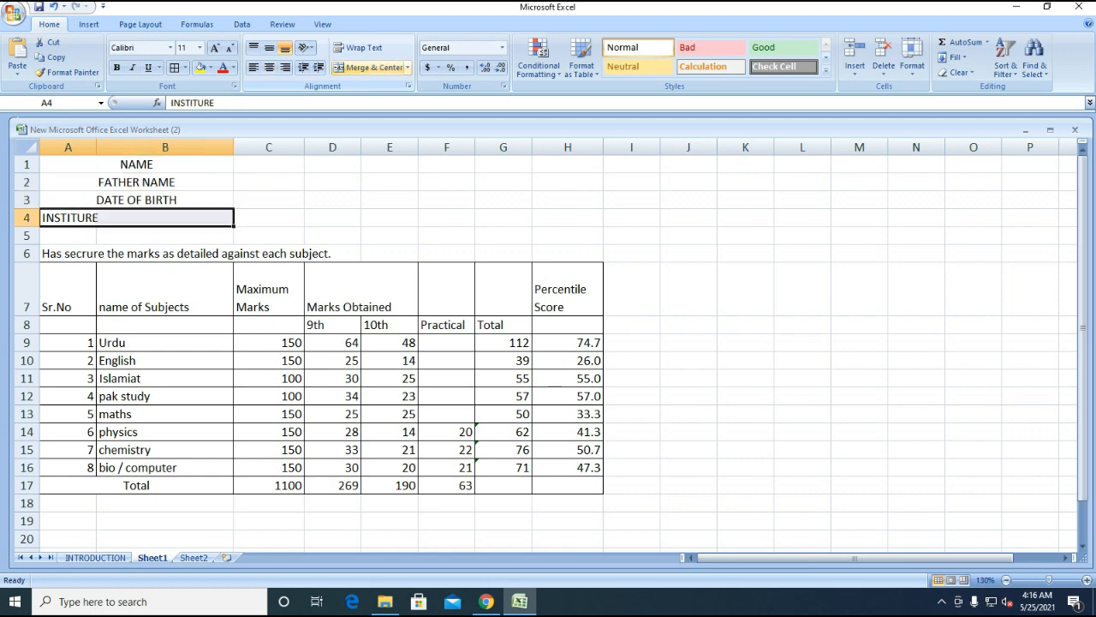
click(369, 66)
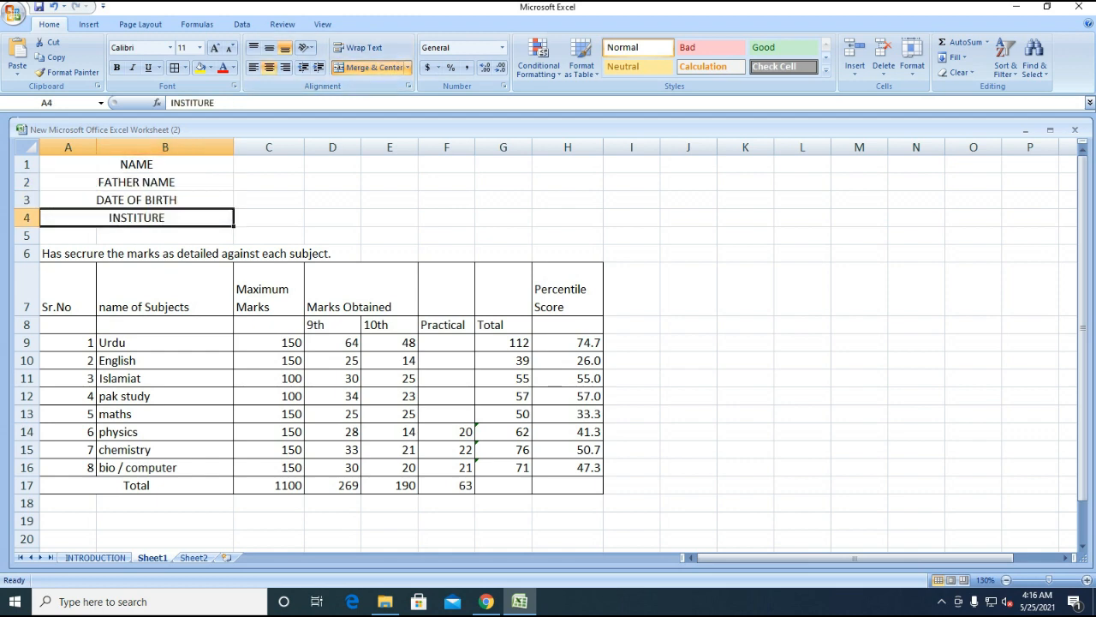
- Left-align the four merged labels in A1:B4
drag(69, 164, 166, 218)
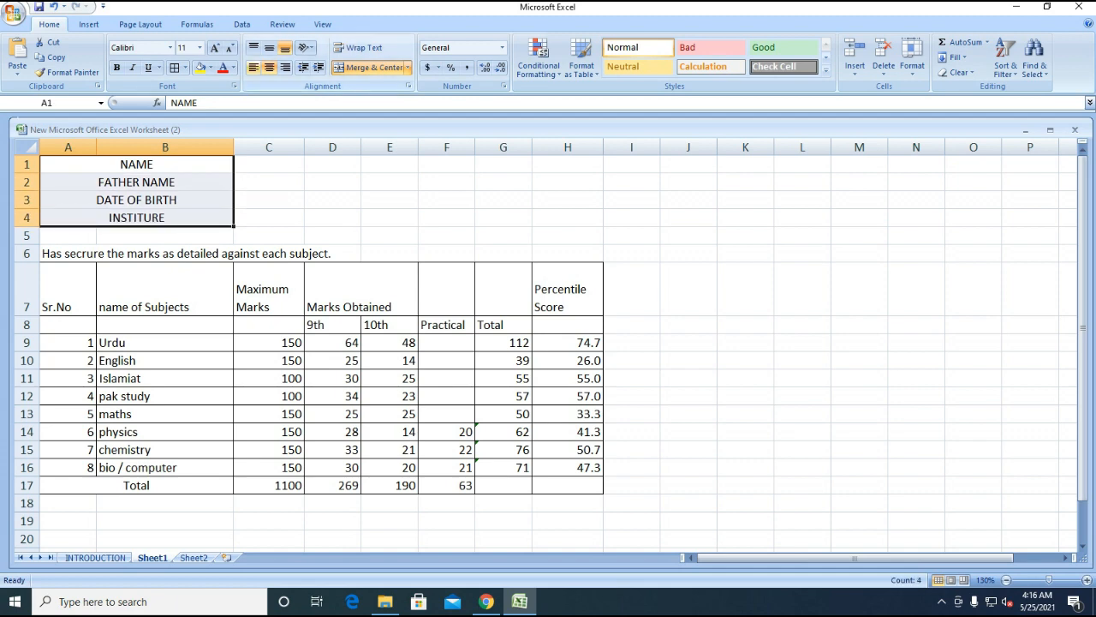
click(254, 68)
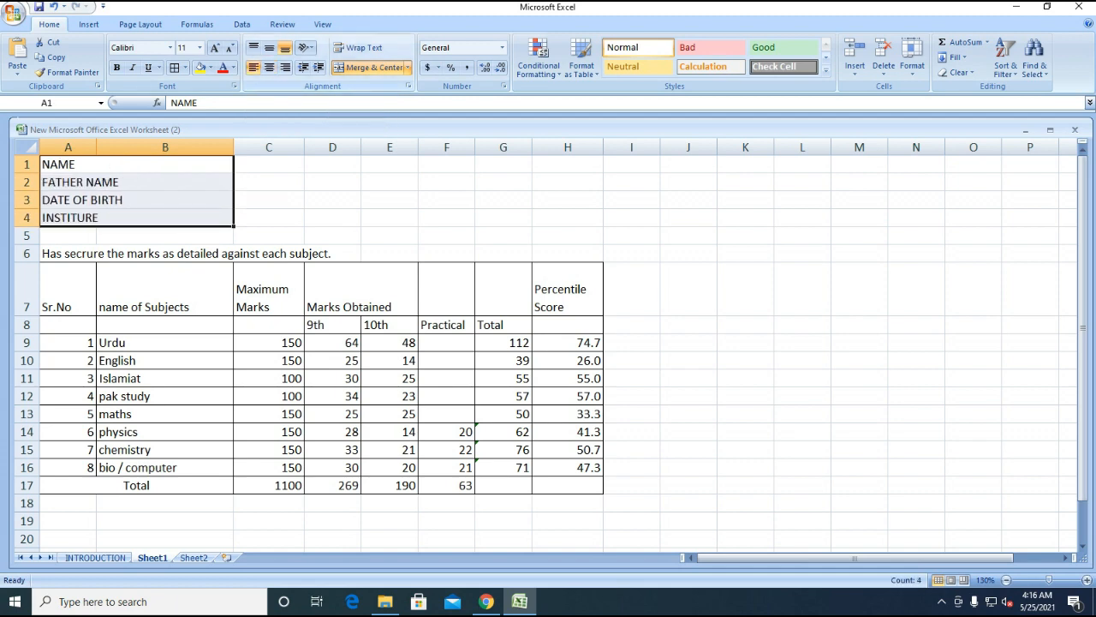
click(269, 165)
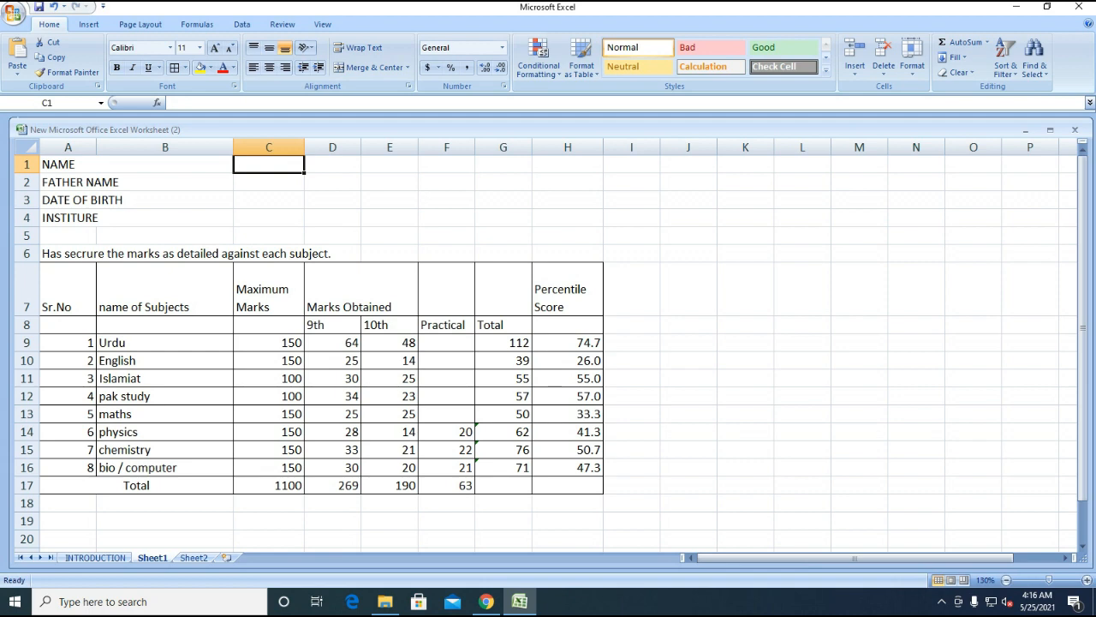
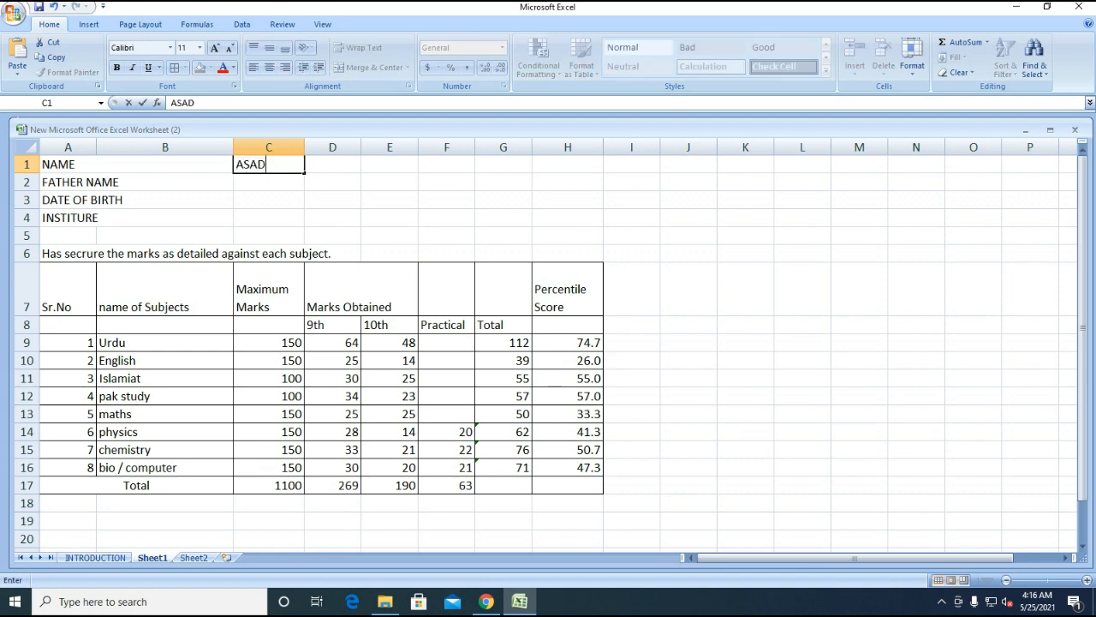
- Fill C1:C4 with the student's name, father's name, date of birth and GOVT. HIGH SCHOOL 1/4L,OKARA
key(Return)
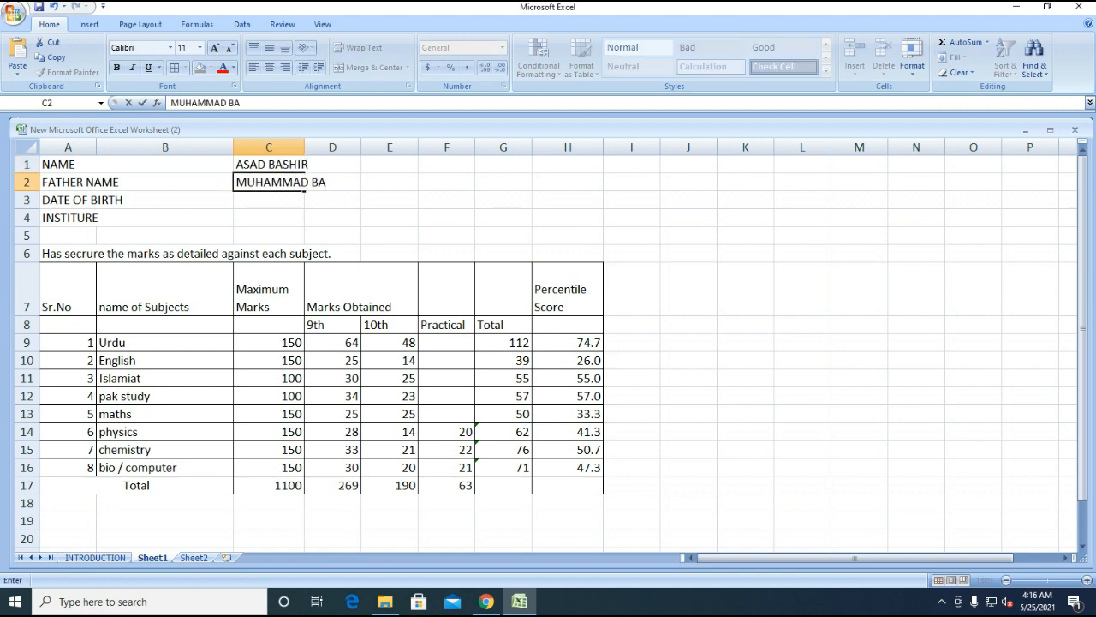
key(Return)
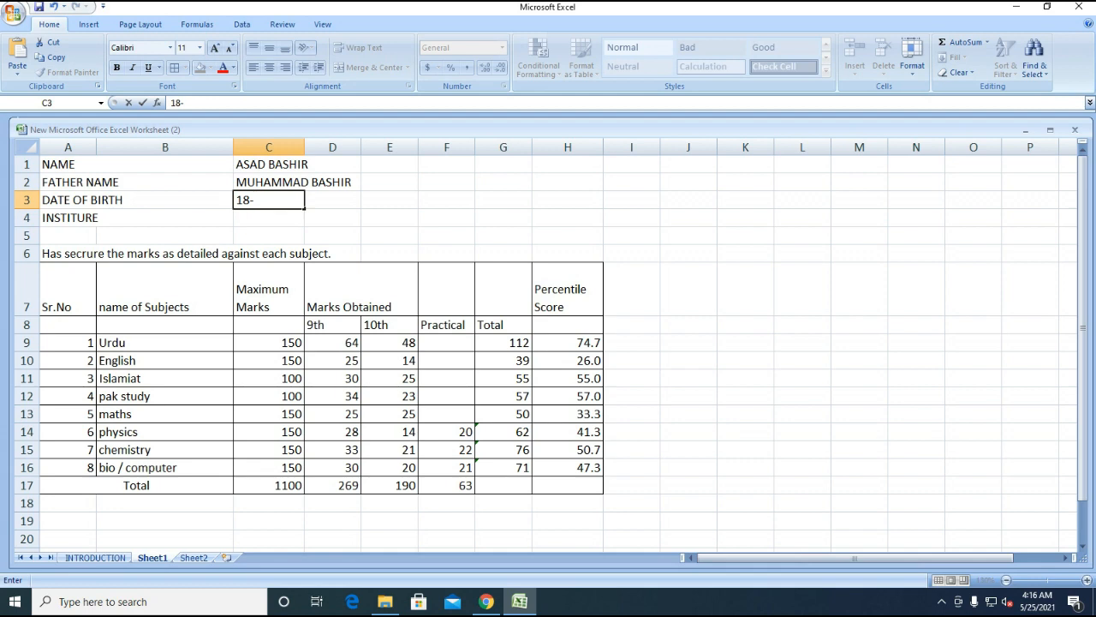
key(Return)
text(G)
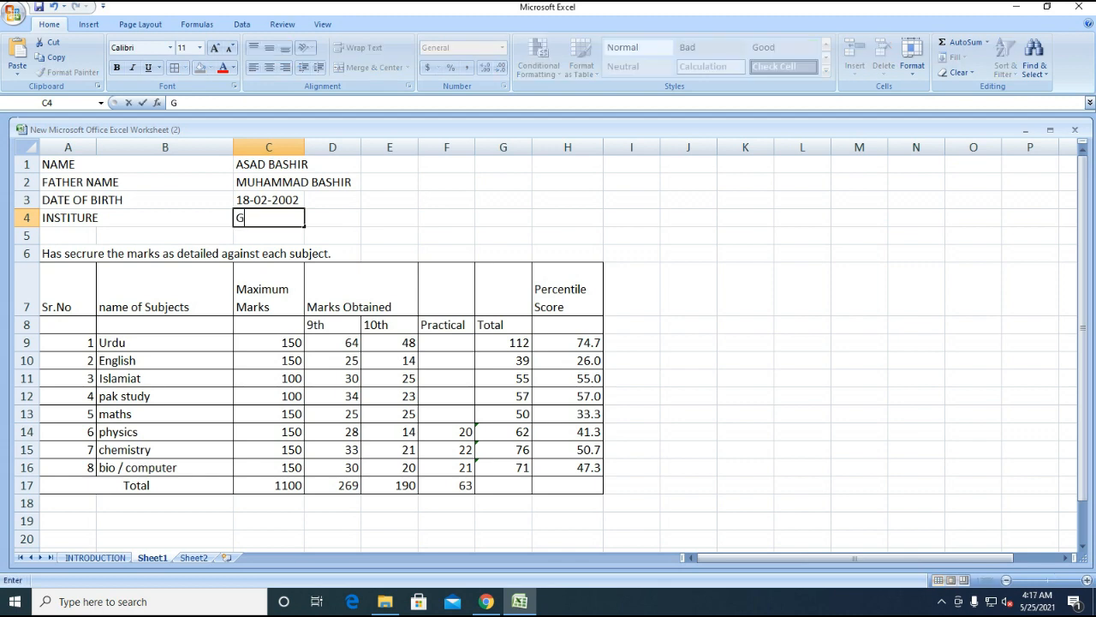
text(OVT. HIGH)
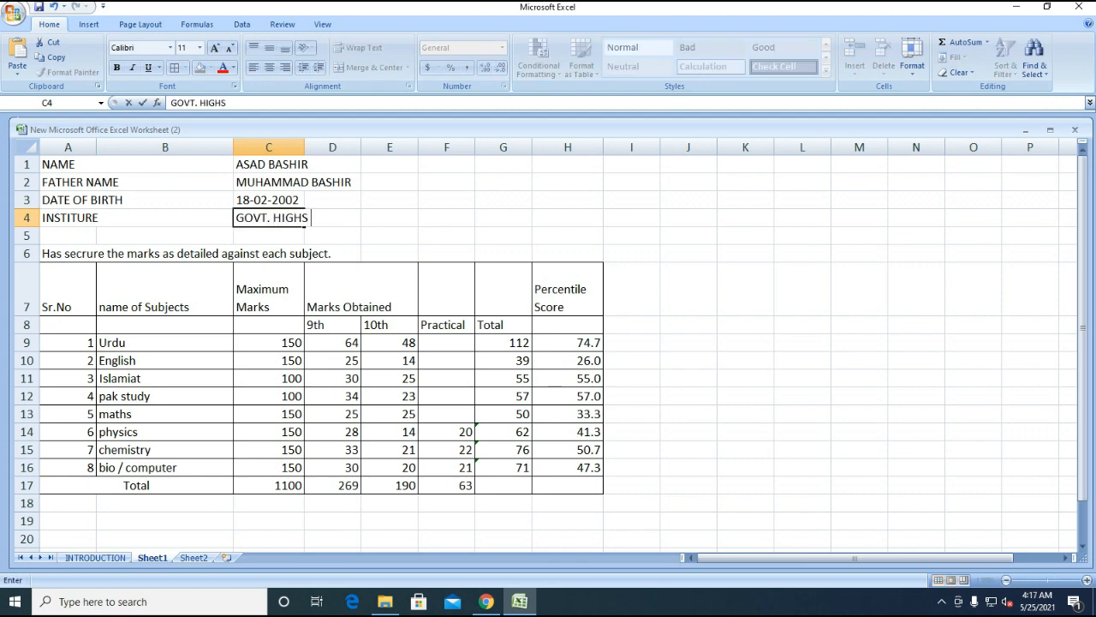
text( SCHOOL 1/4)
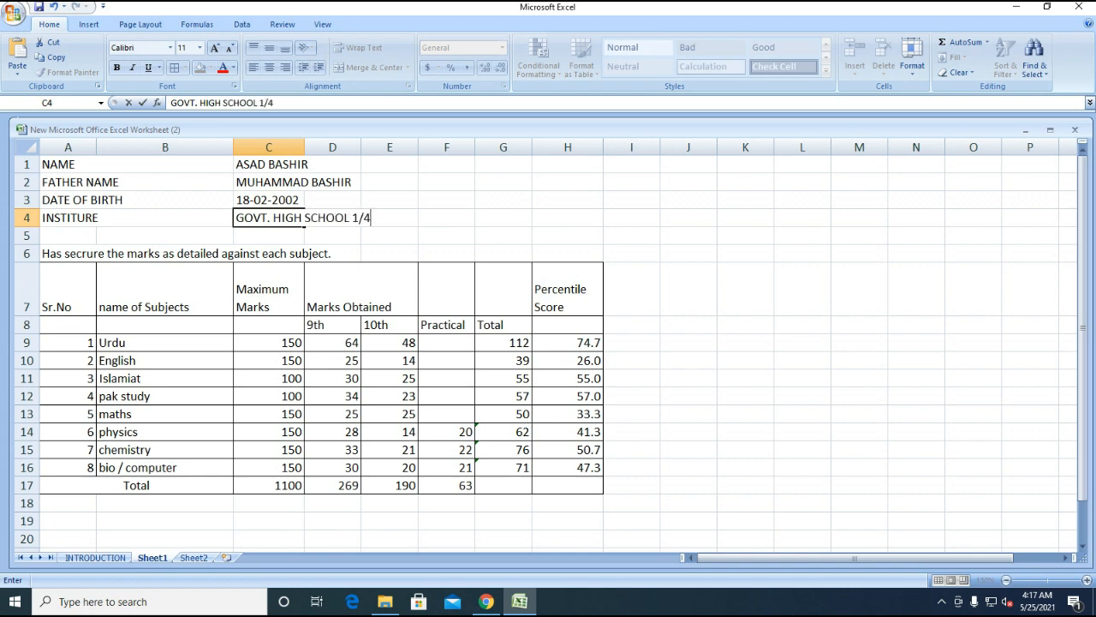
text(L,OKARA)
key(Return)
key(Up)
key(Down)
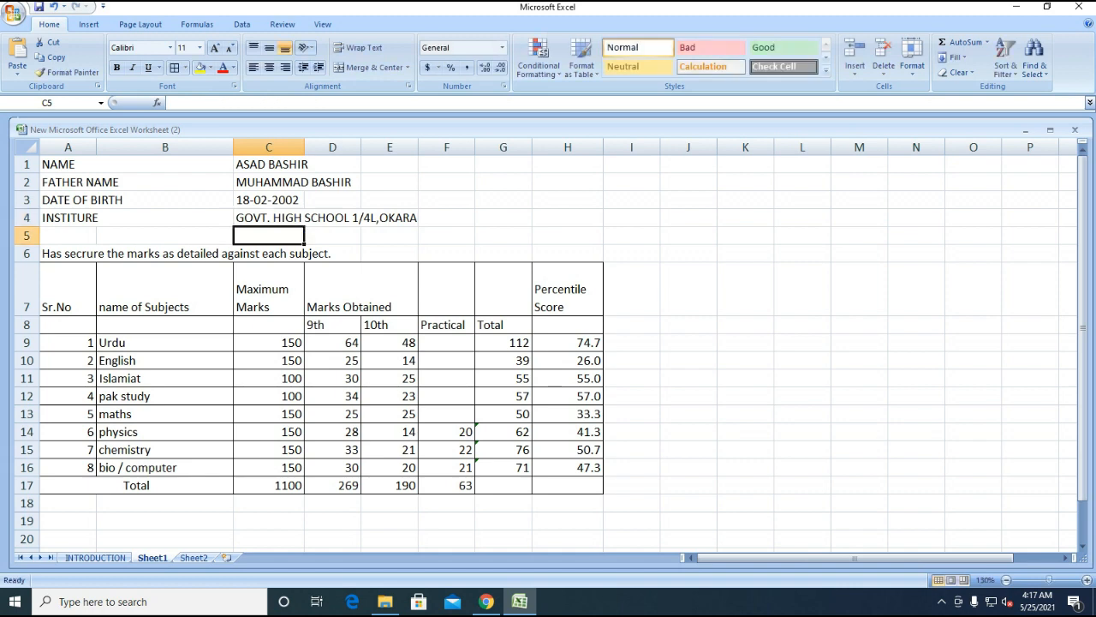
- Insert a new top row and type 'PROVISIONAL RESULT INTIMATION' in A1
click(307, 164)
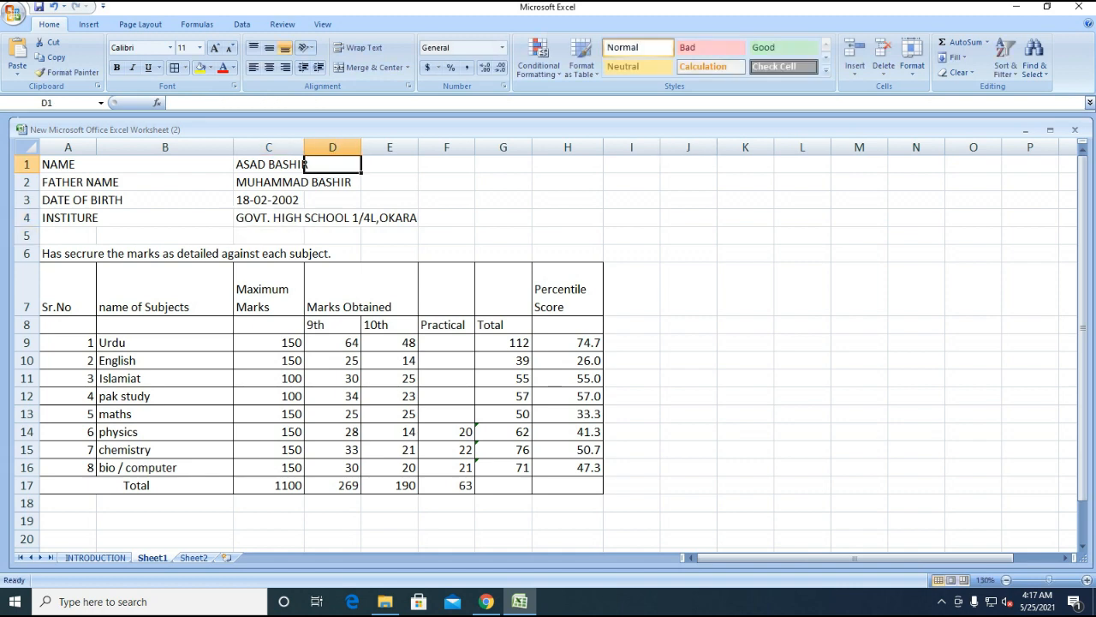
click(855, 68)
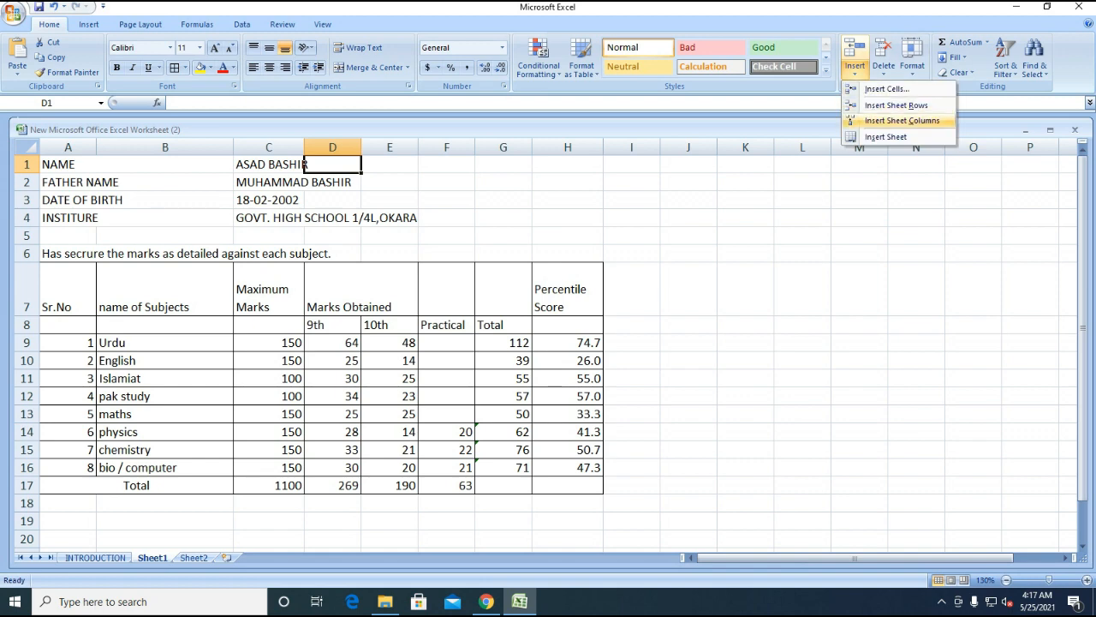
click(896, 104)
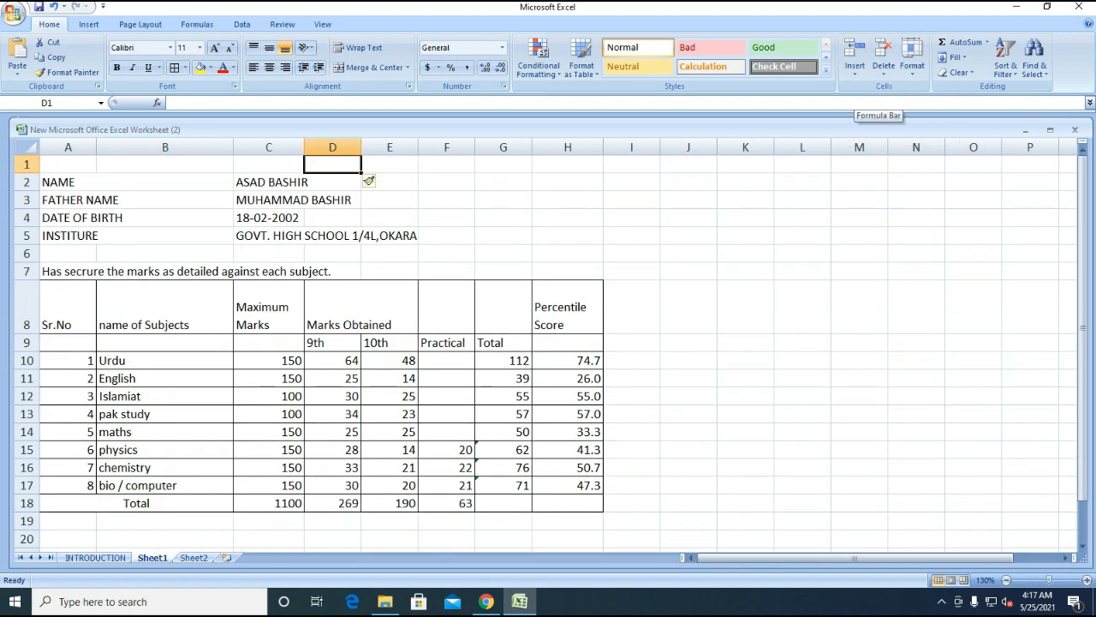
key(Home)
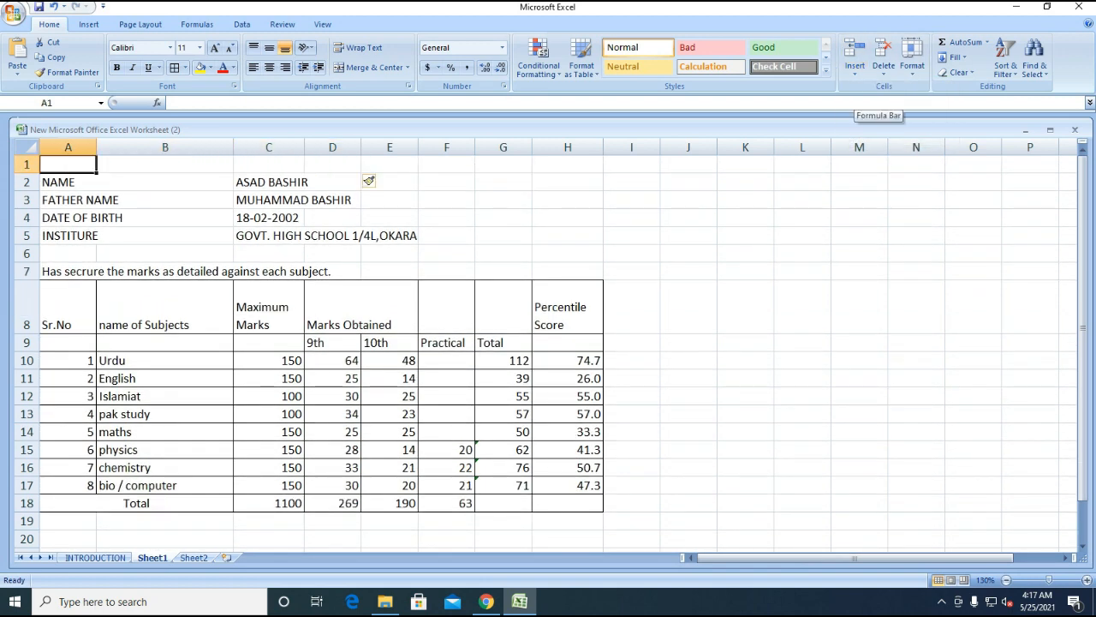
text(P)
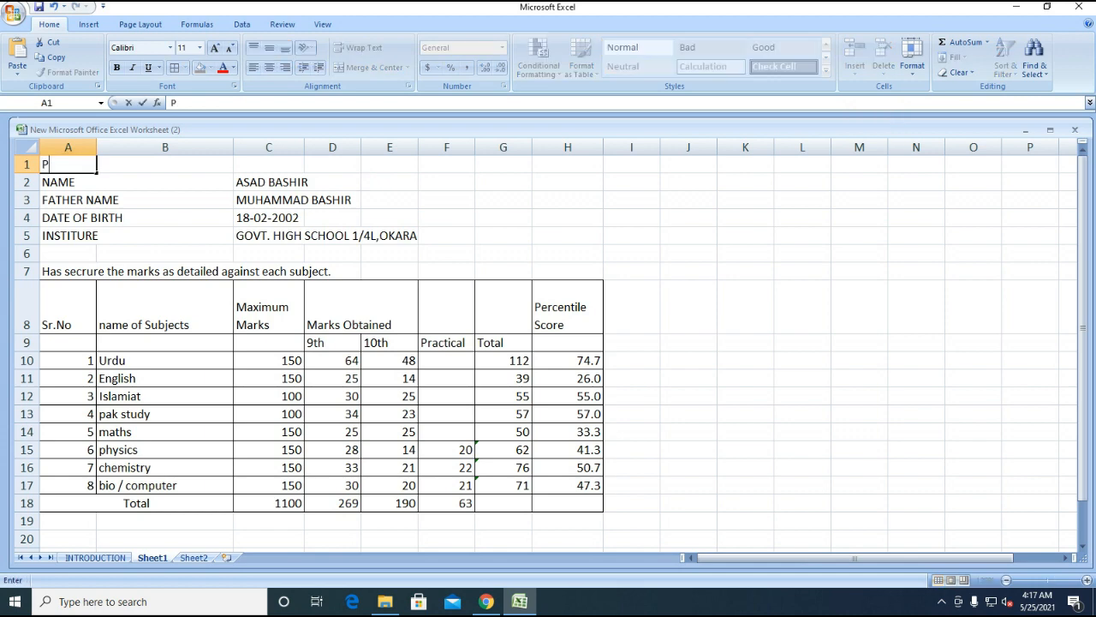
text(ROVIS)
key(BackSpace)
text(SO)
key(BackSpace)
text(IONAL)
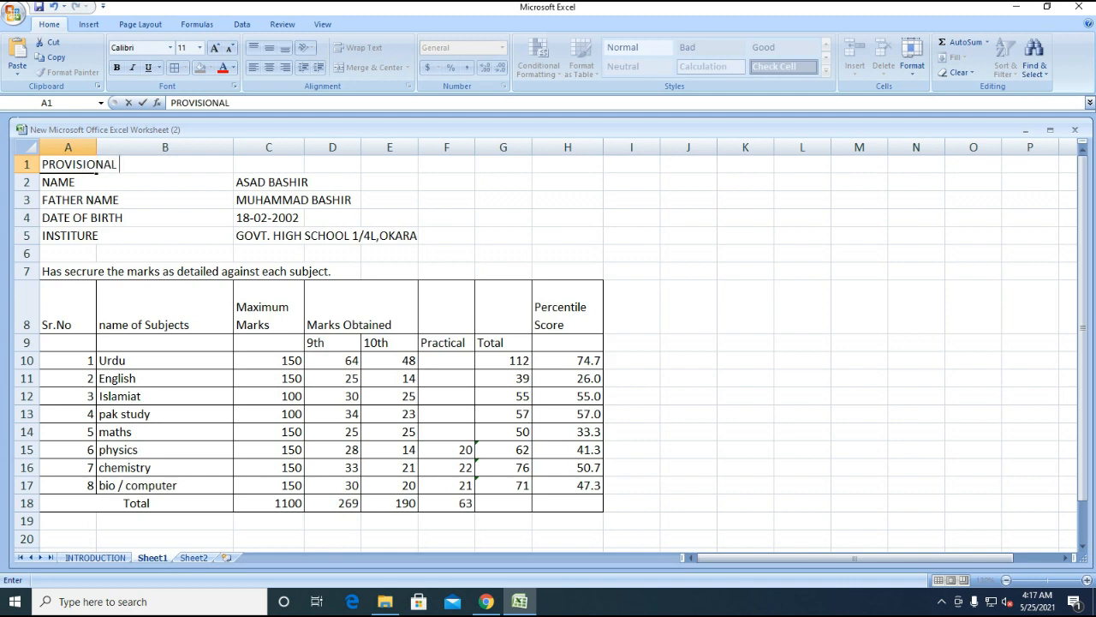
text( RESULT IN)
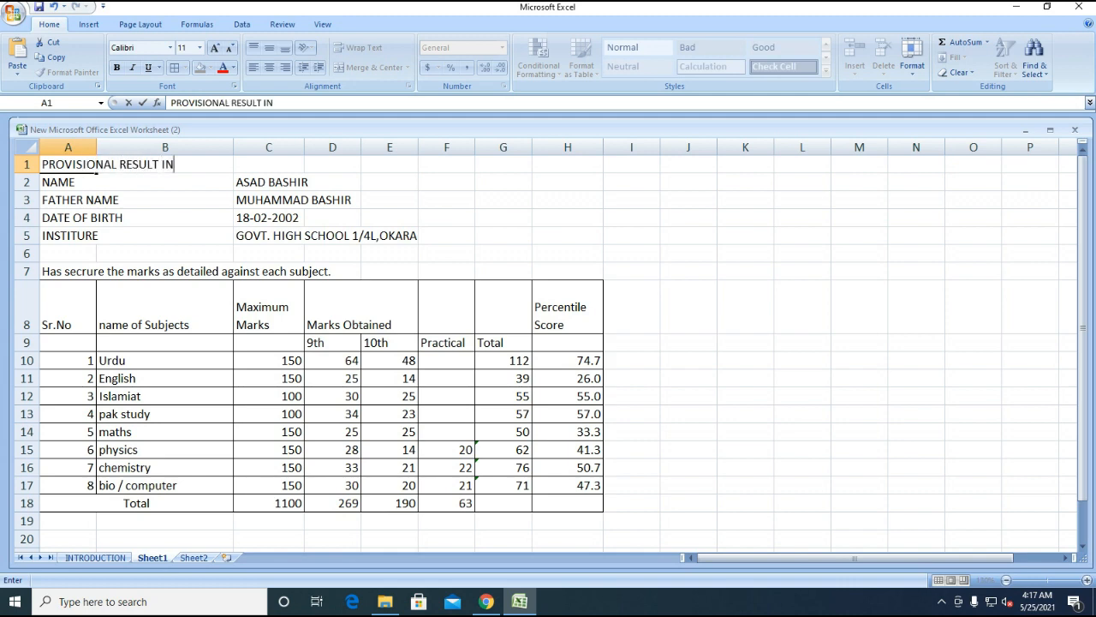
text(TIMATION)
key(Return)
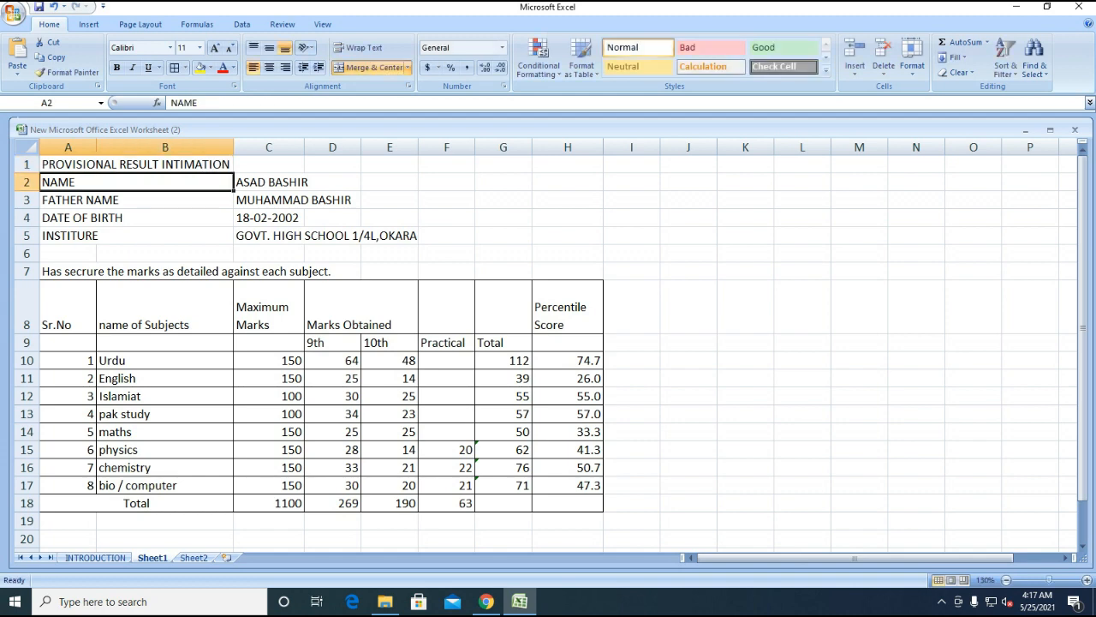
- Make the title bold Arial Black size 14, merged and centred across A1:H1
key(Up)
key(shift+Right)
key(shift+Right)
key(shift+Right)
key(shift+Right)
key(shift+Right)
key(shift+Right)
key(shift+Right)
key(shift+Right)
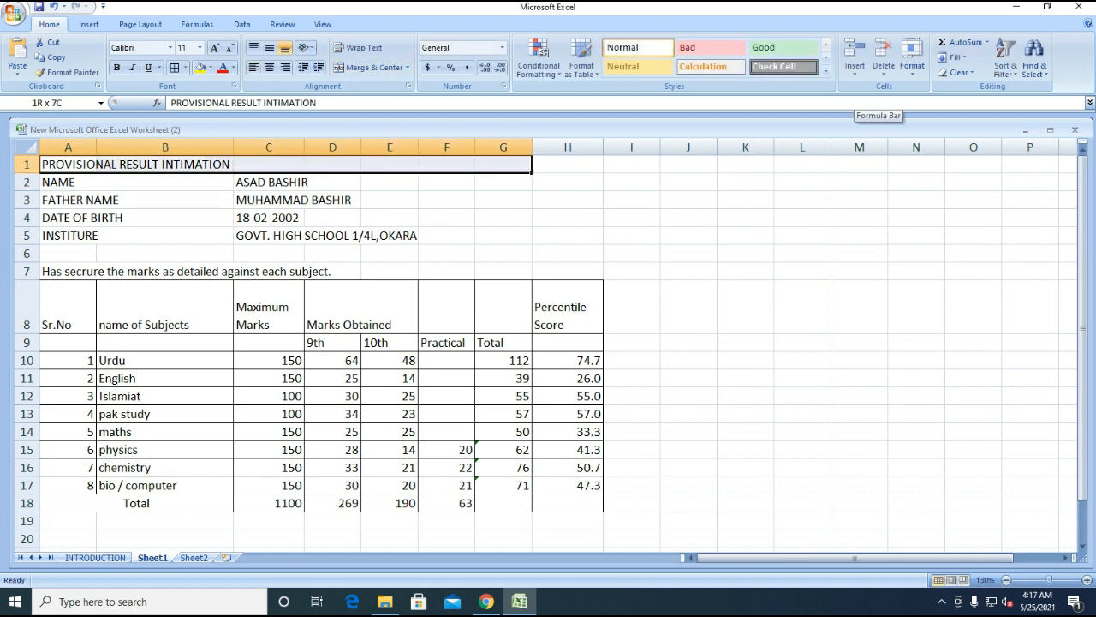
key(shift+Left)
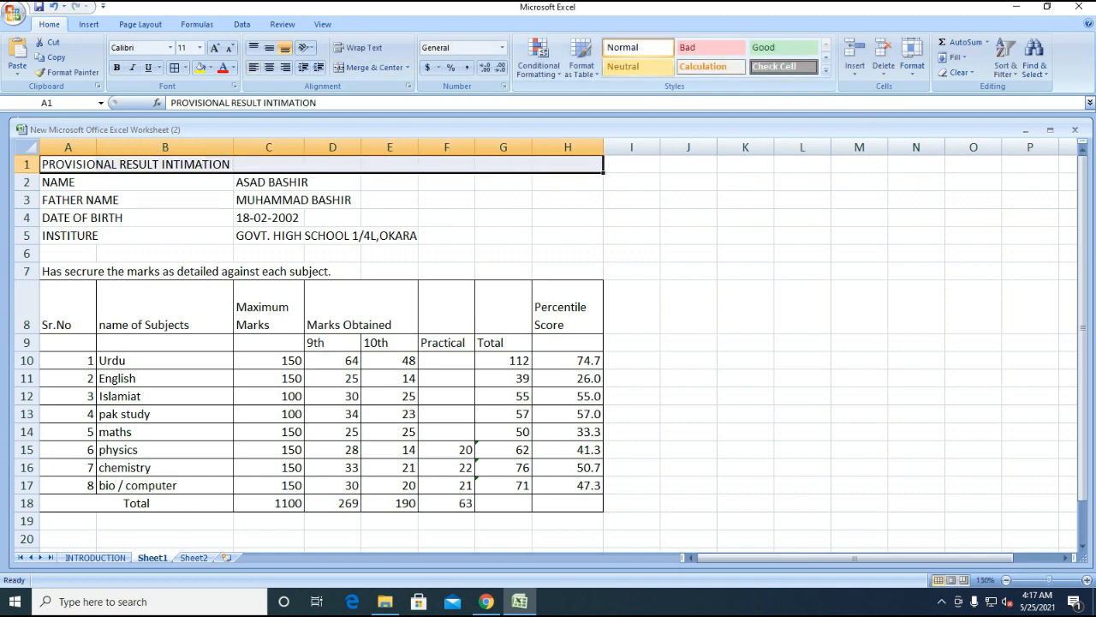
click(116, 67)
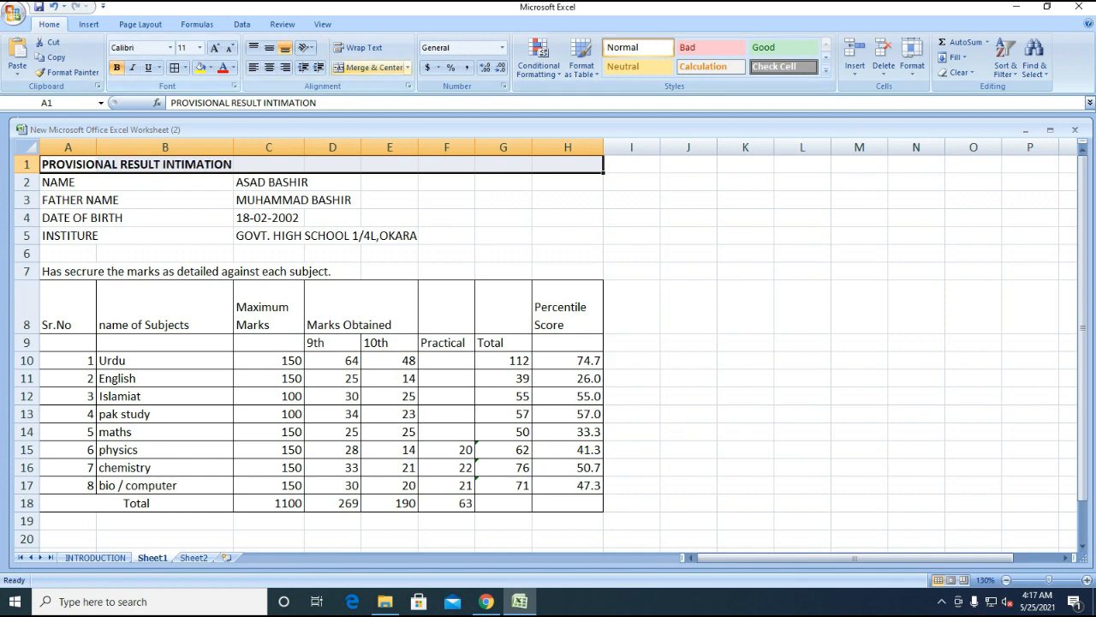
click(369, 67)
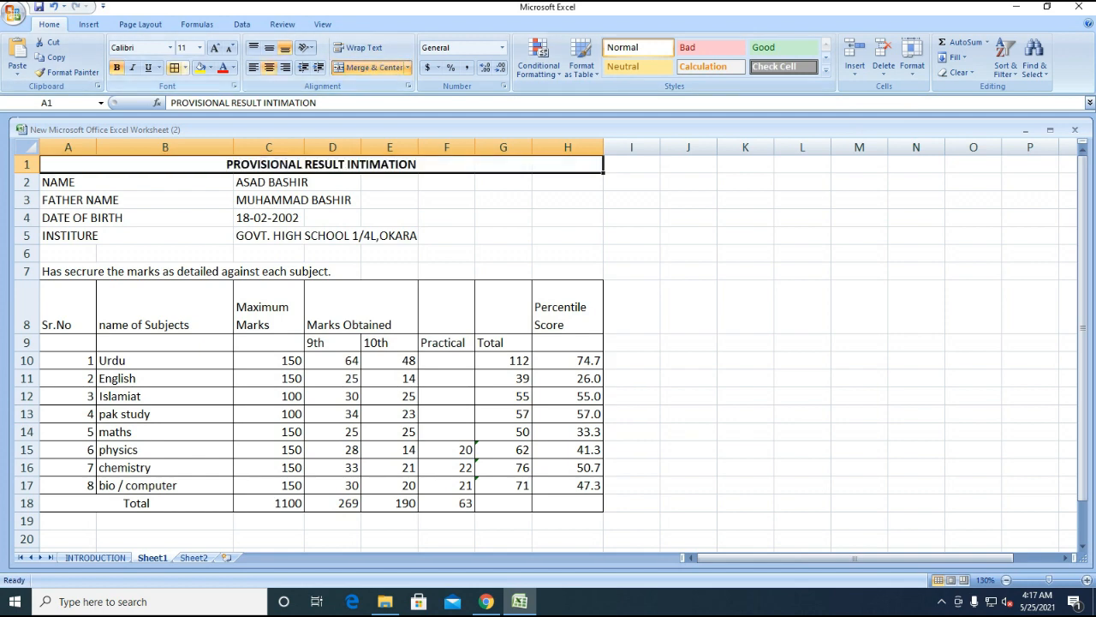
click(170, 47)
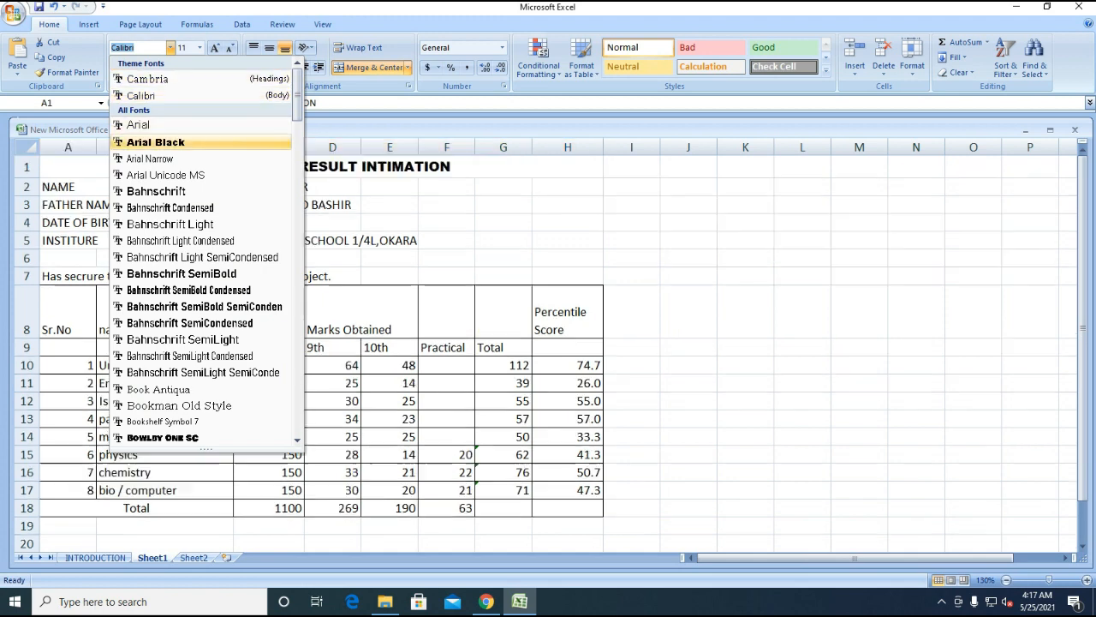
click(145, 140)
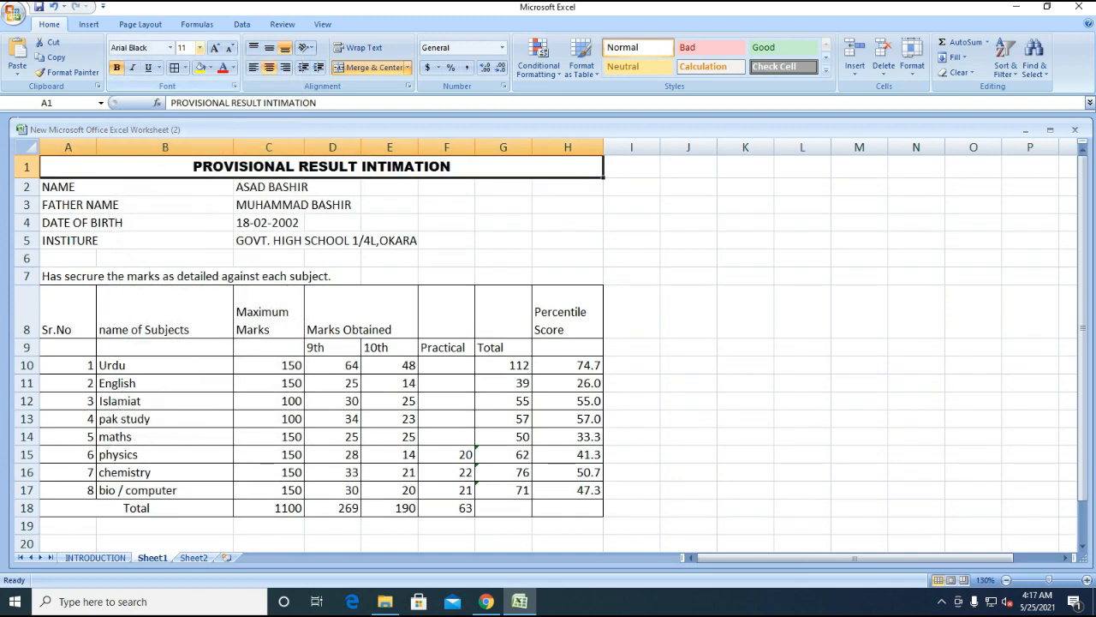
click(199, 47)
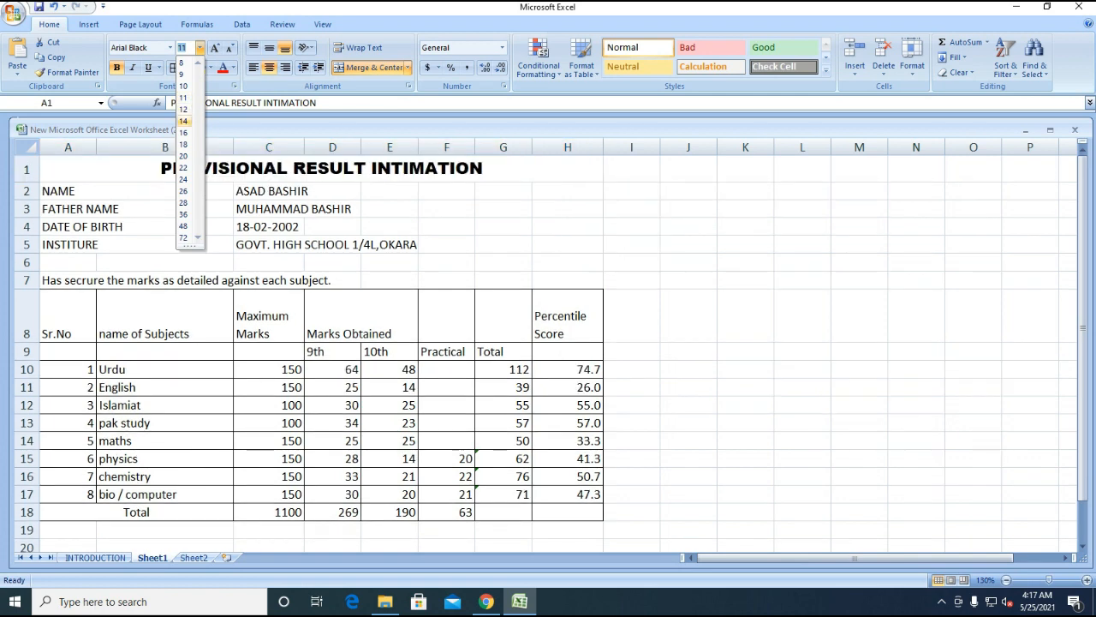
click(183, 121)
drag(59, 191, 402, 244)
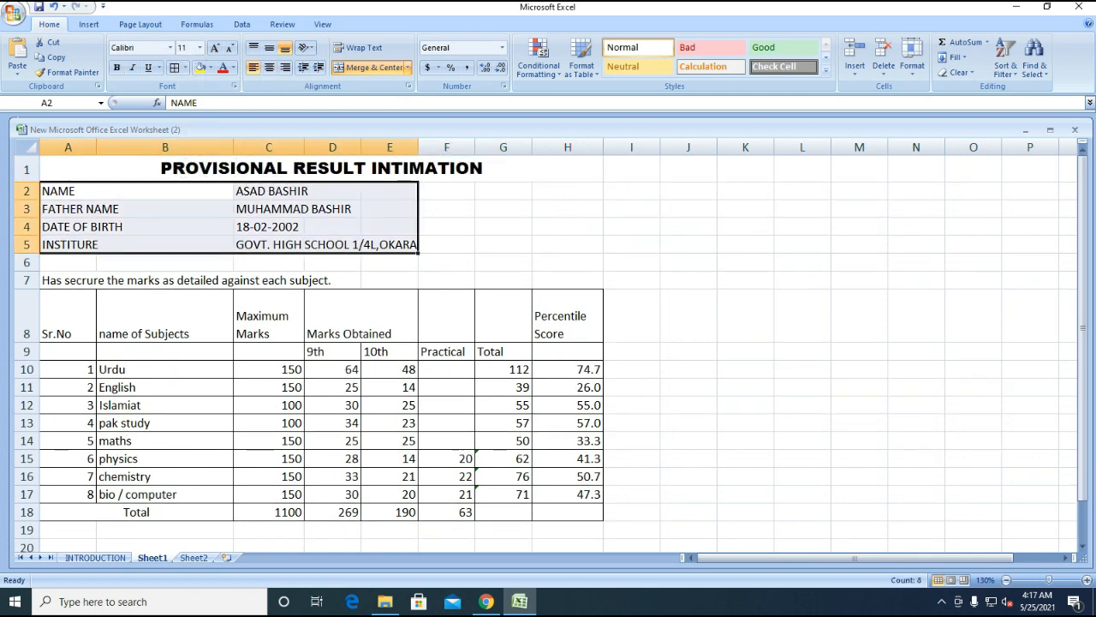
- Make the student details in rows 2–5 bold at font size 12
key(ctrl+b)
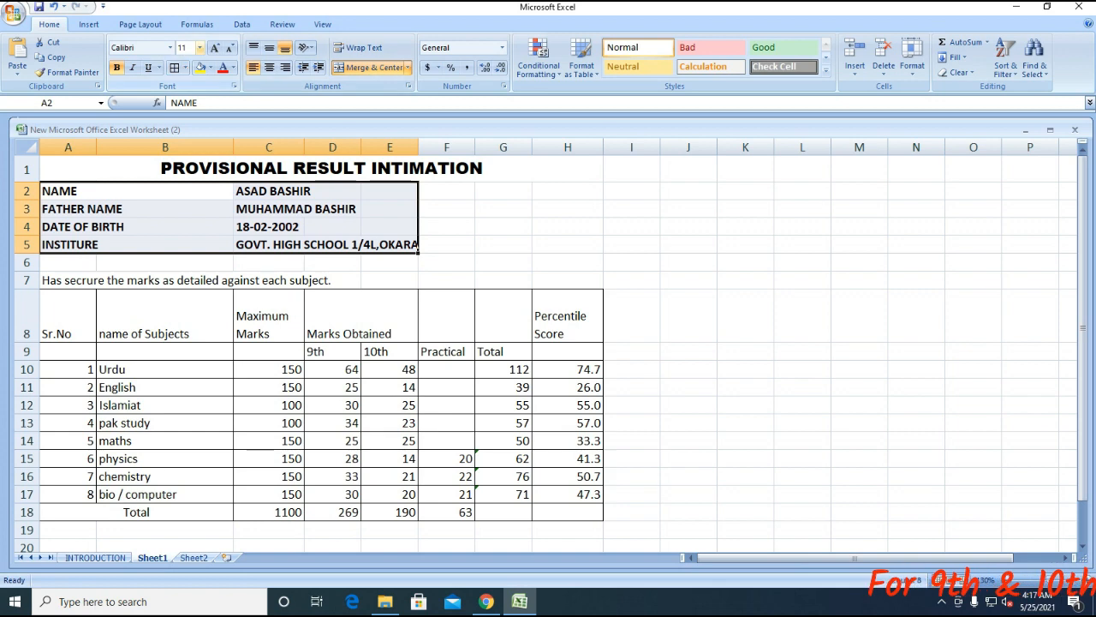
click(200, 48)
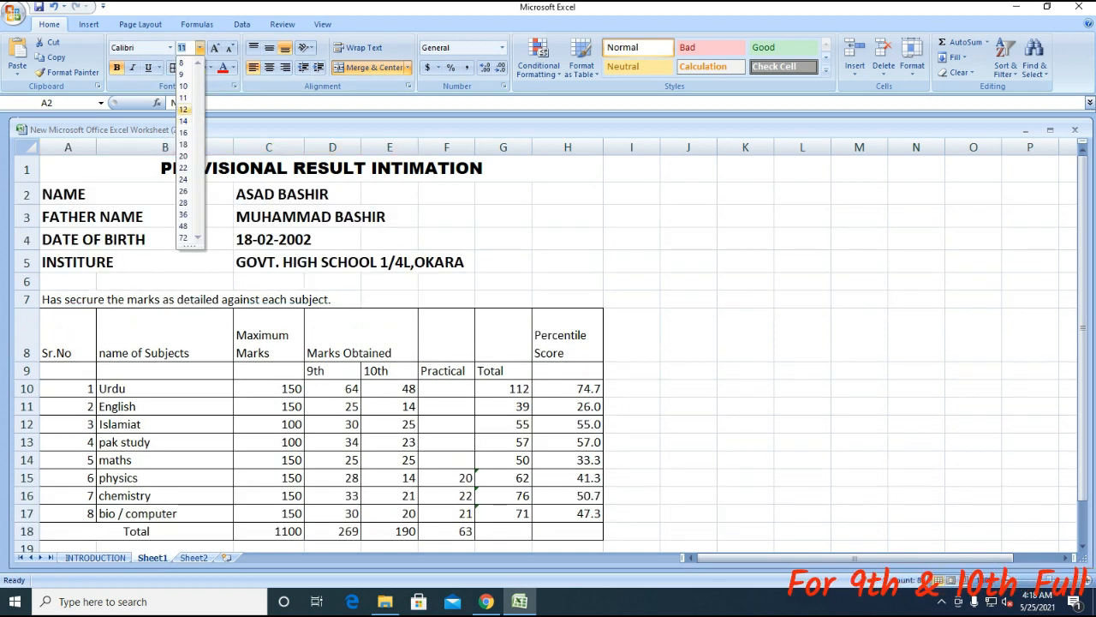
click(182, 108)
click(162, 210)
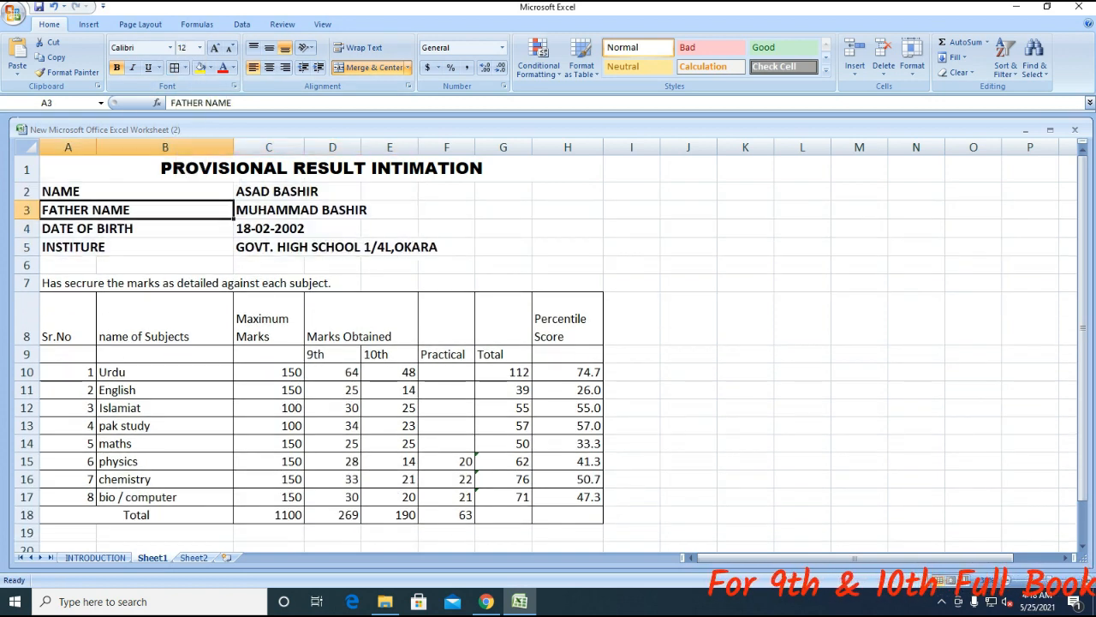
- Bold the row 7 sentence and narrow column B
click(94, 284)
key(ctrl+b)
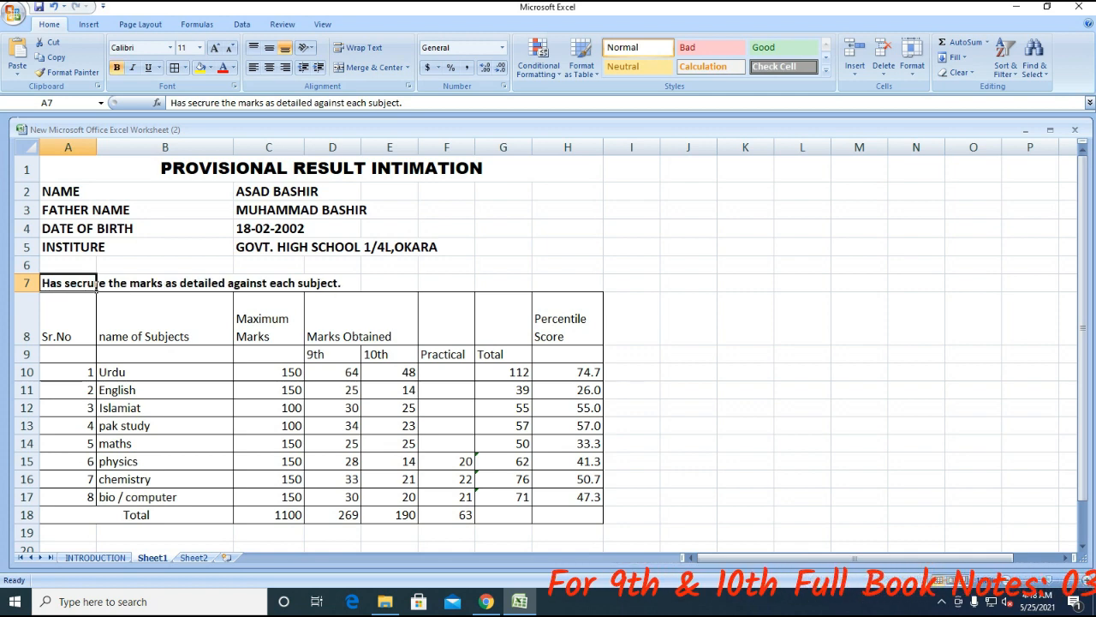
drag(233, 147, 208, 147)
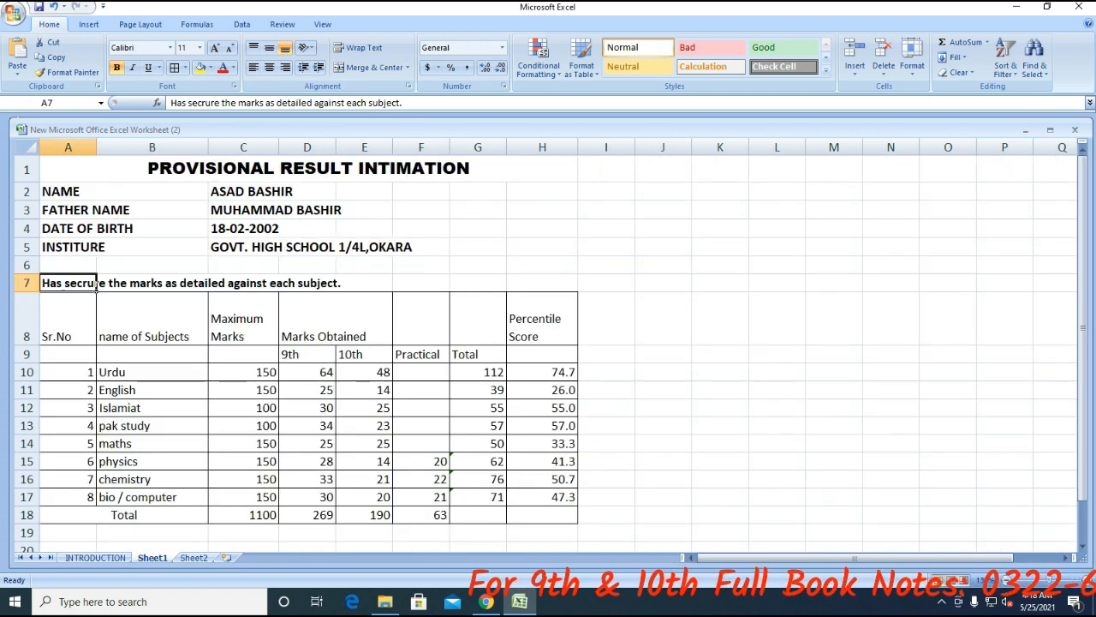
click(606, 319)
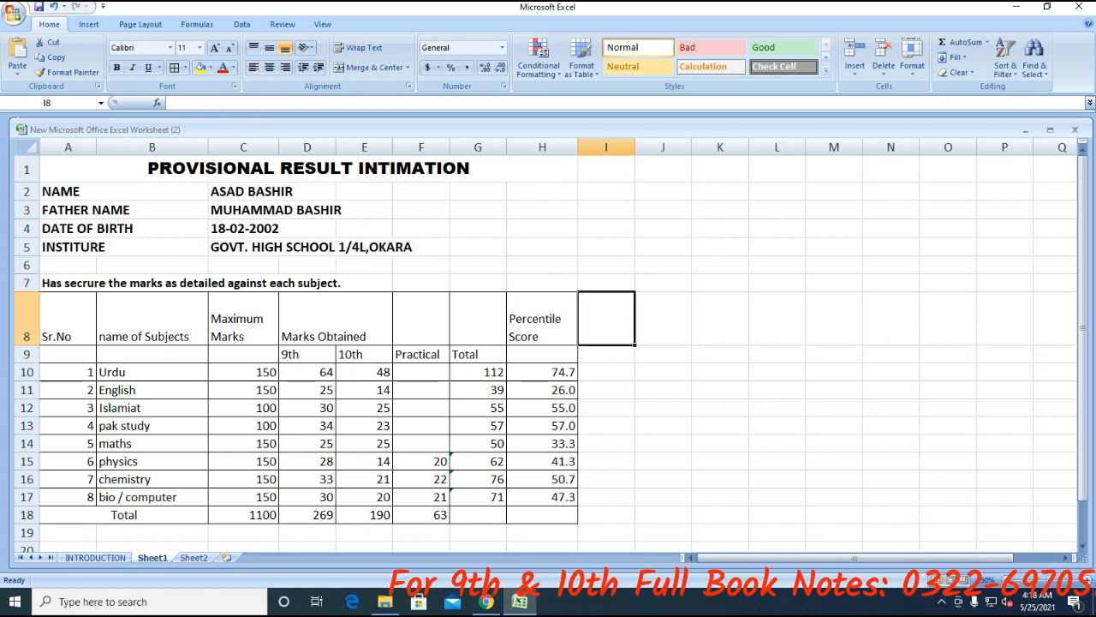
- Narrow column A and centre the serial numbers 1 to 8
scroll(548, 343, down, 2)
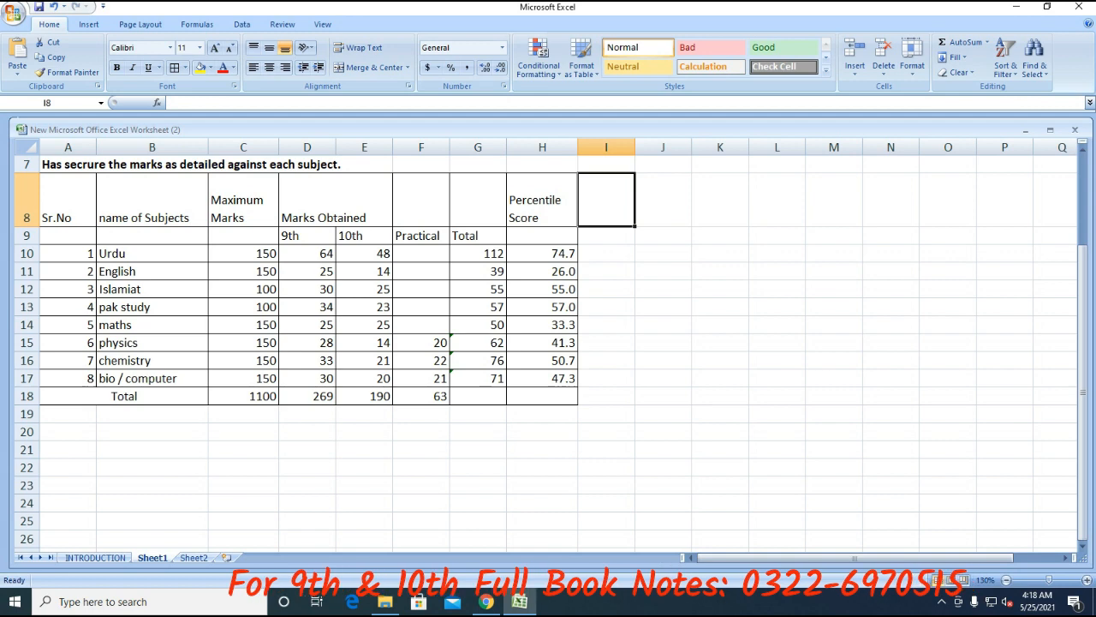
drag(96, 147, 78, 146)
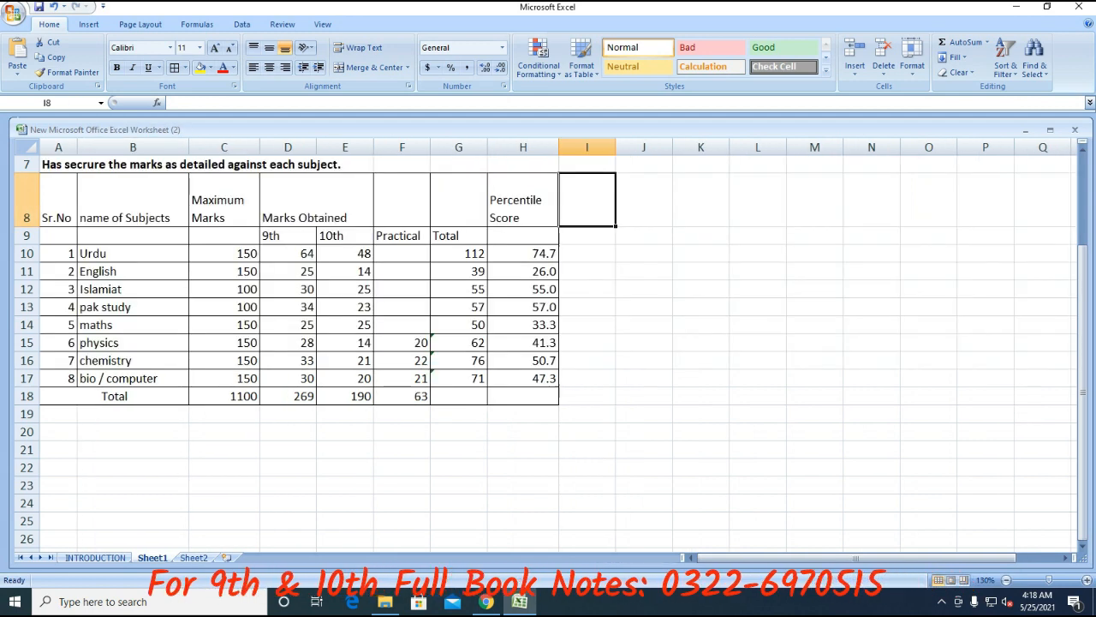
drag(58, 253, 58, 378)
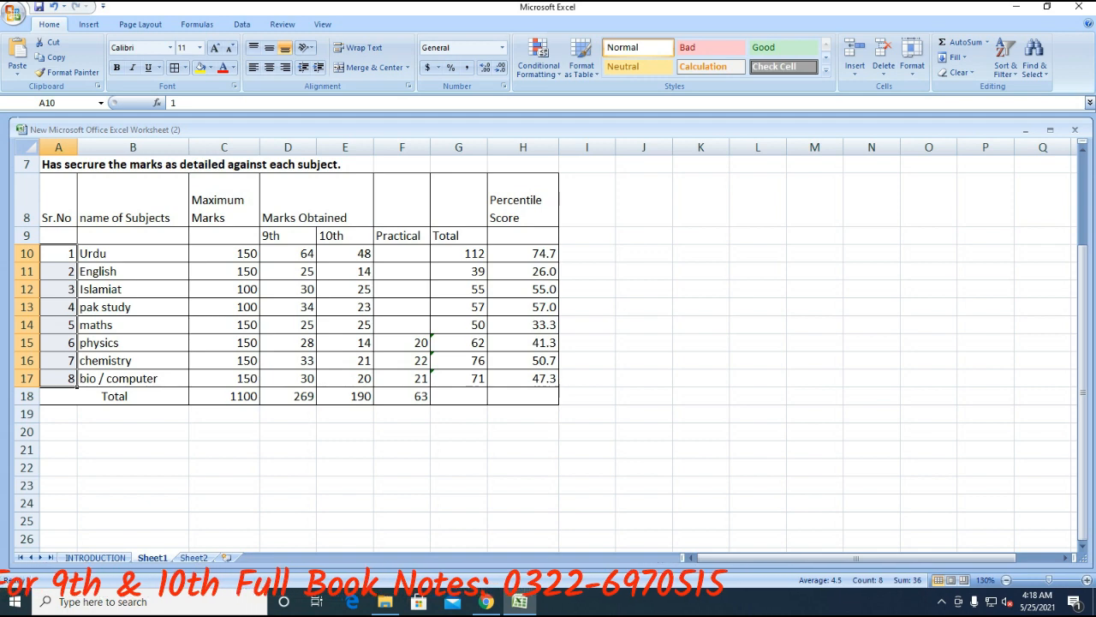
click(269, 67)
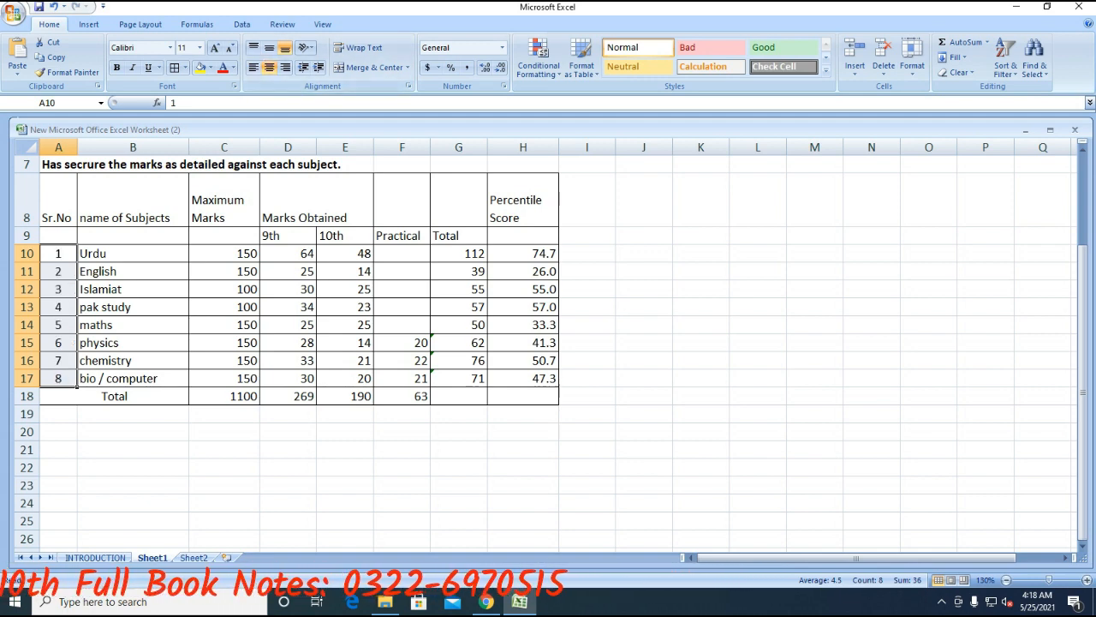
- Centre all marks, totals and percentile scores horizontally and vertically, and narrow column B
drag(224, 253, 522, 395)
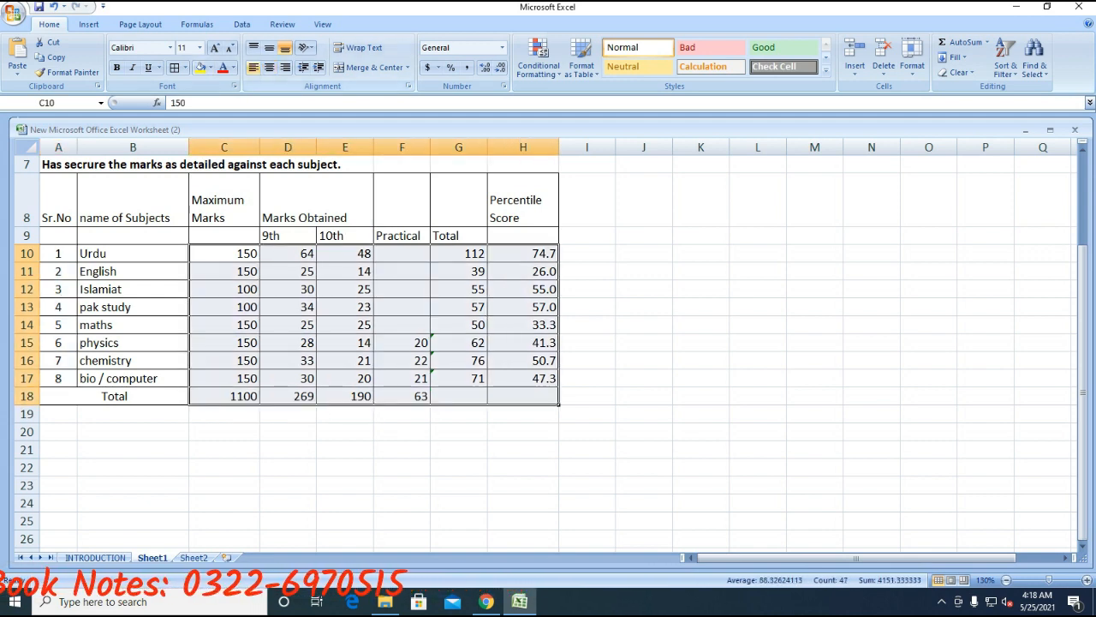
click(269, 67)
click(269, 47)
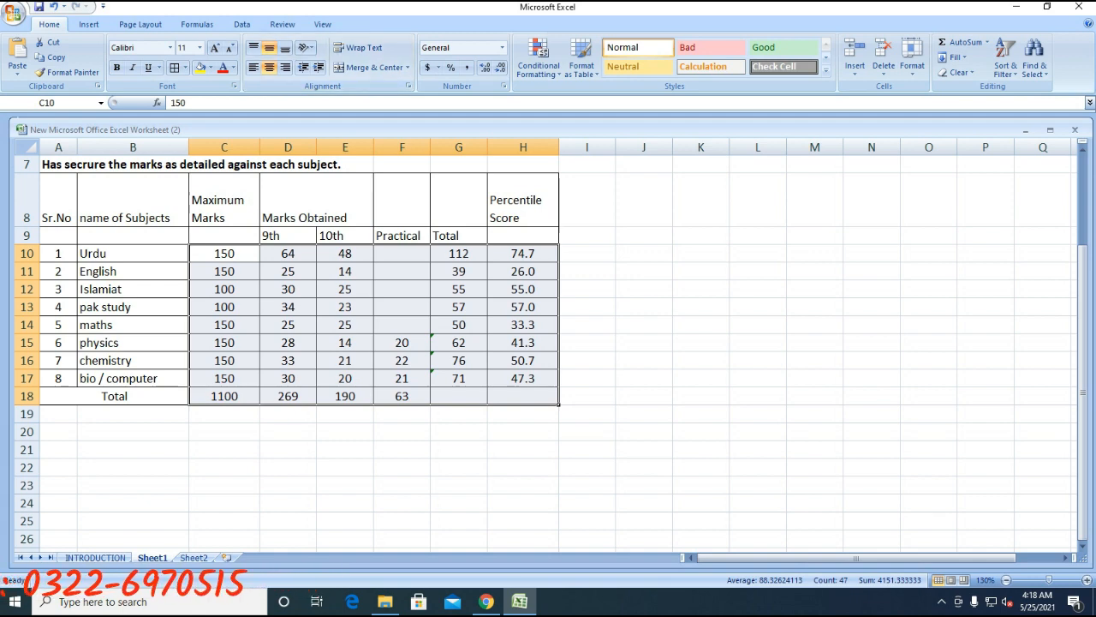
click(224, 468)
scroll(224, 467, up, 1)
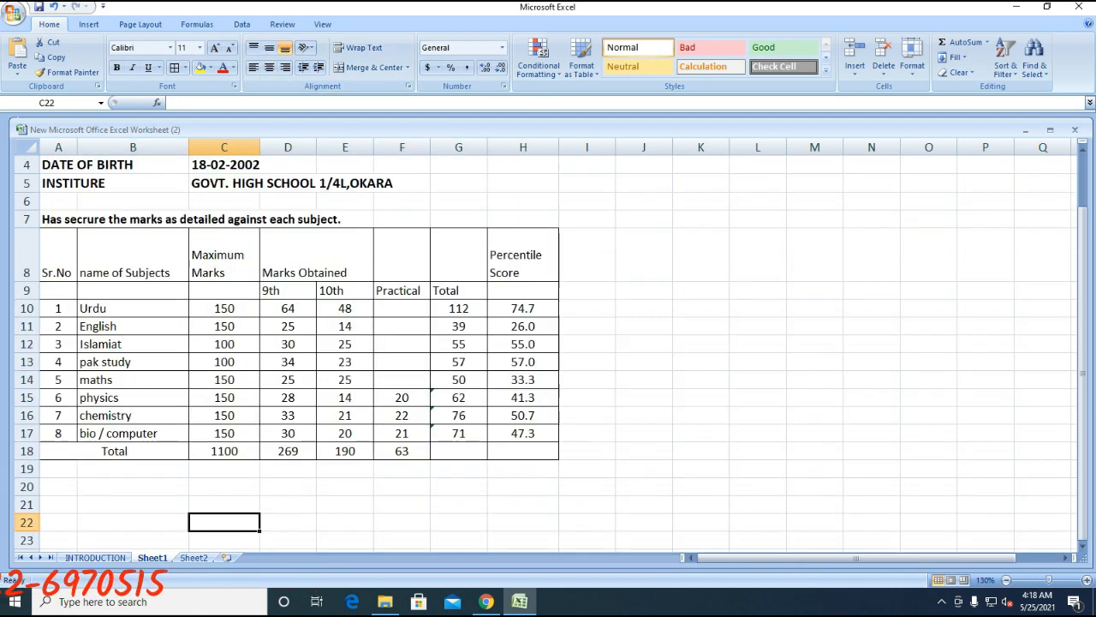
drag(189, 147, 163, 147)
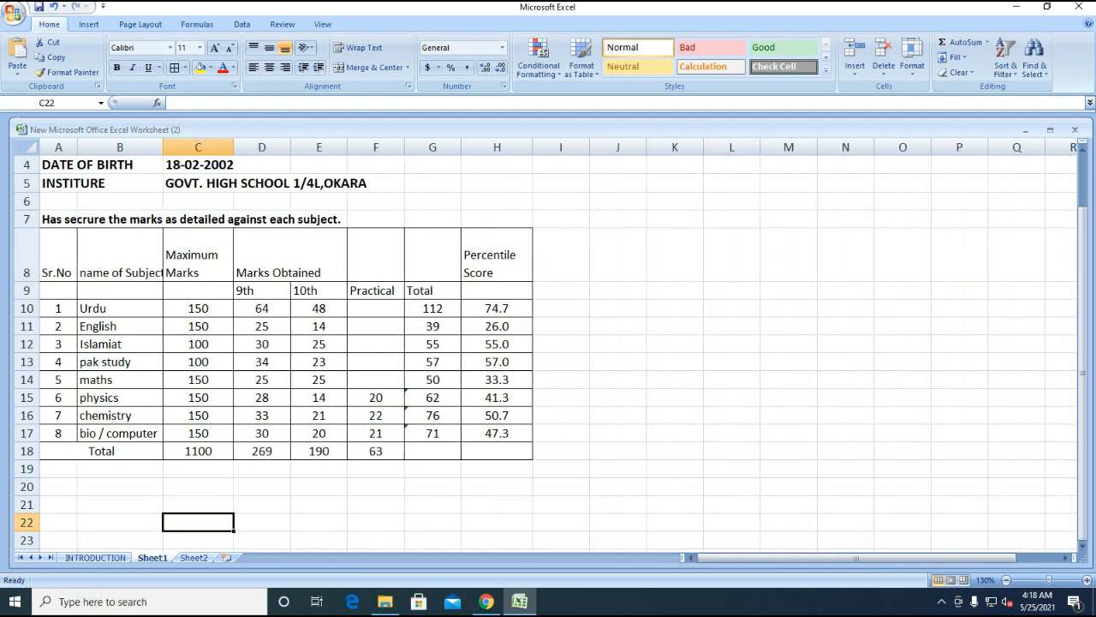
- Capitalise the B8 heading so it reads 'Name of Subjects'
click(92, 272)
double_click(93, 273)
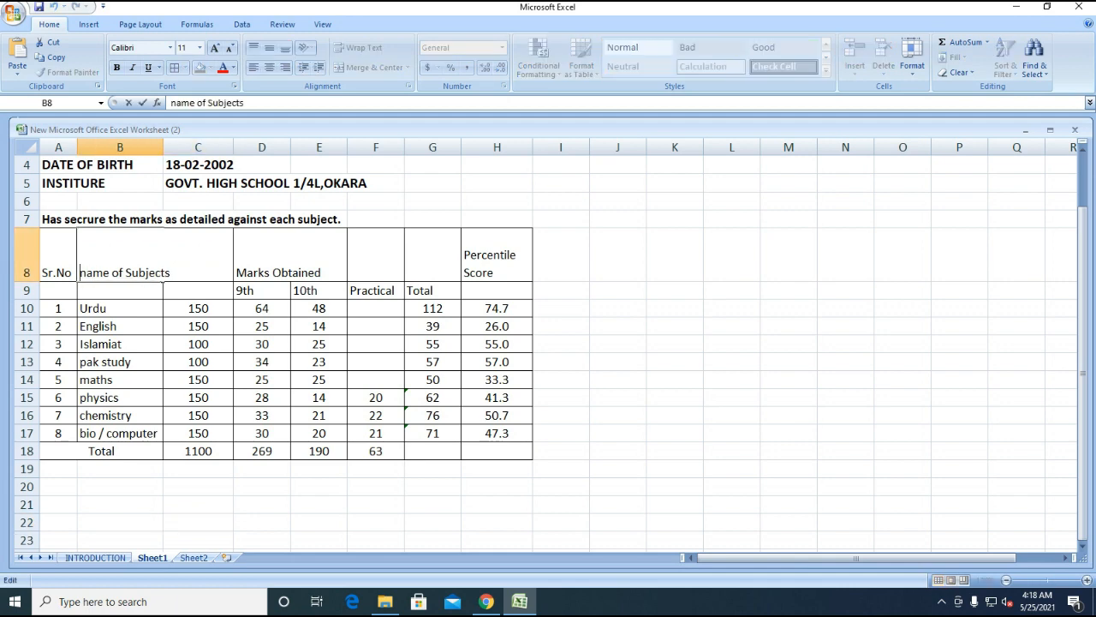
key(Delete)
text(n)
key(Return)
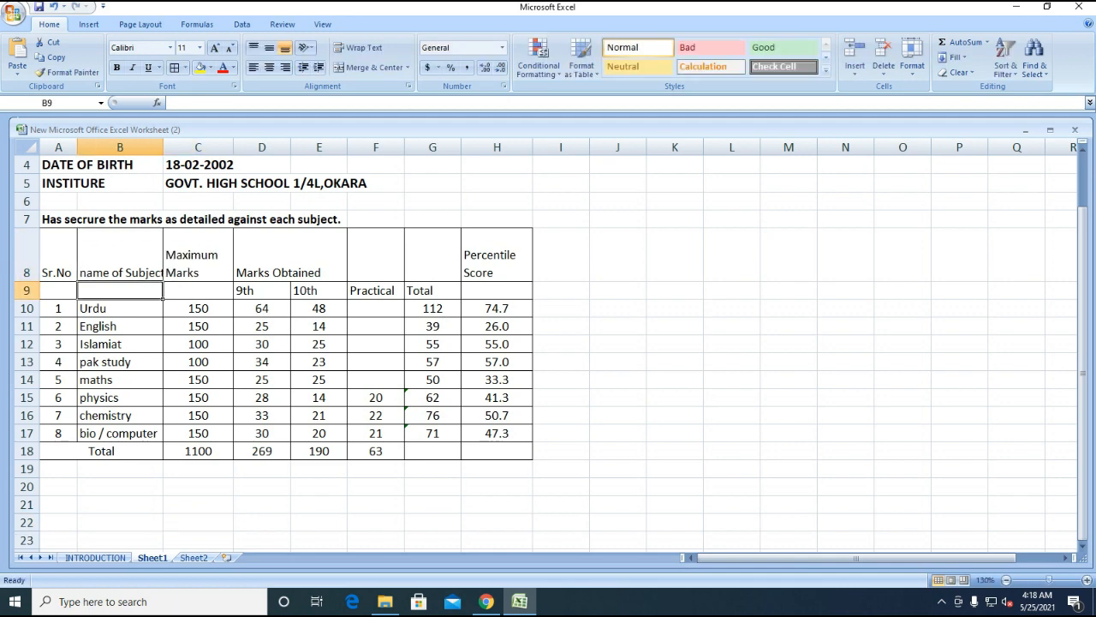
key(Up)
key(F2)
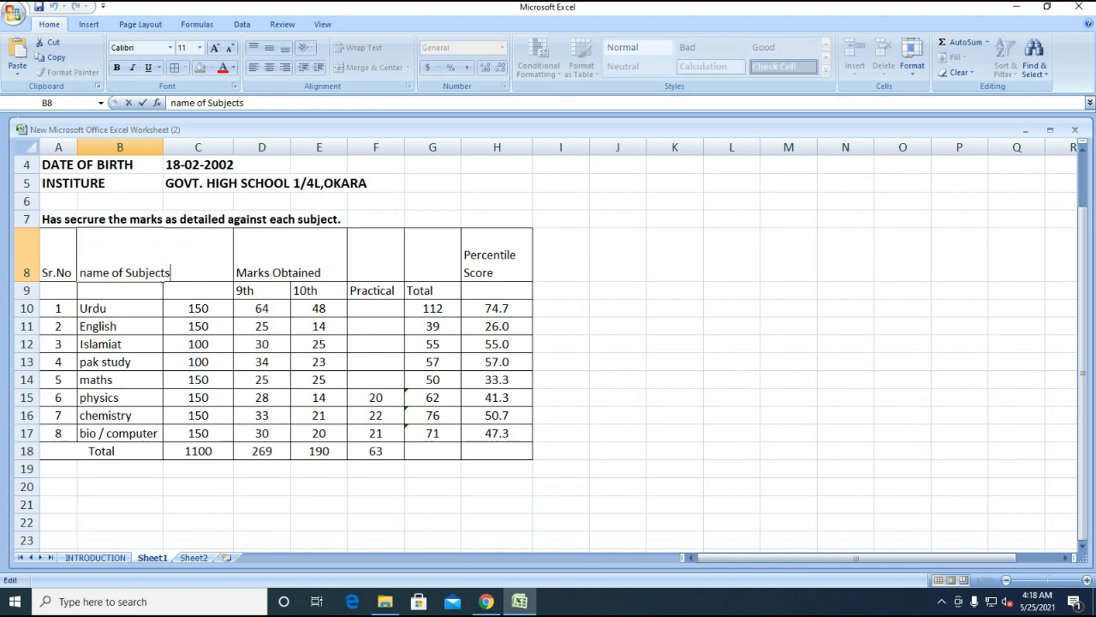
key(Delete)
text(n)
key(BackSpace)
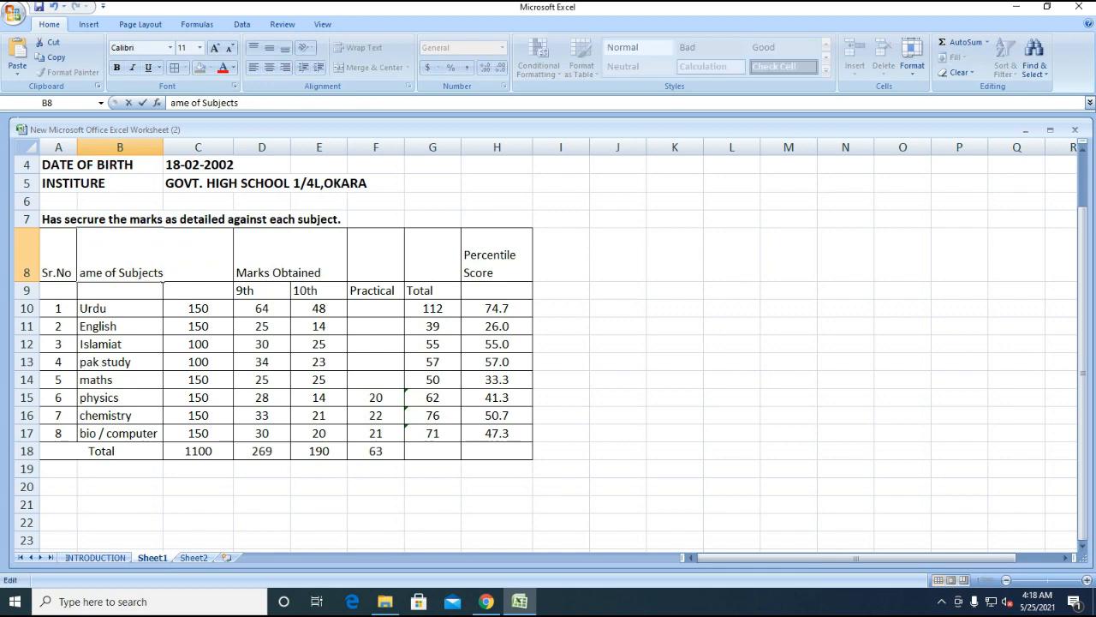
text(N)
key(Return)
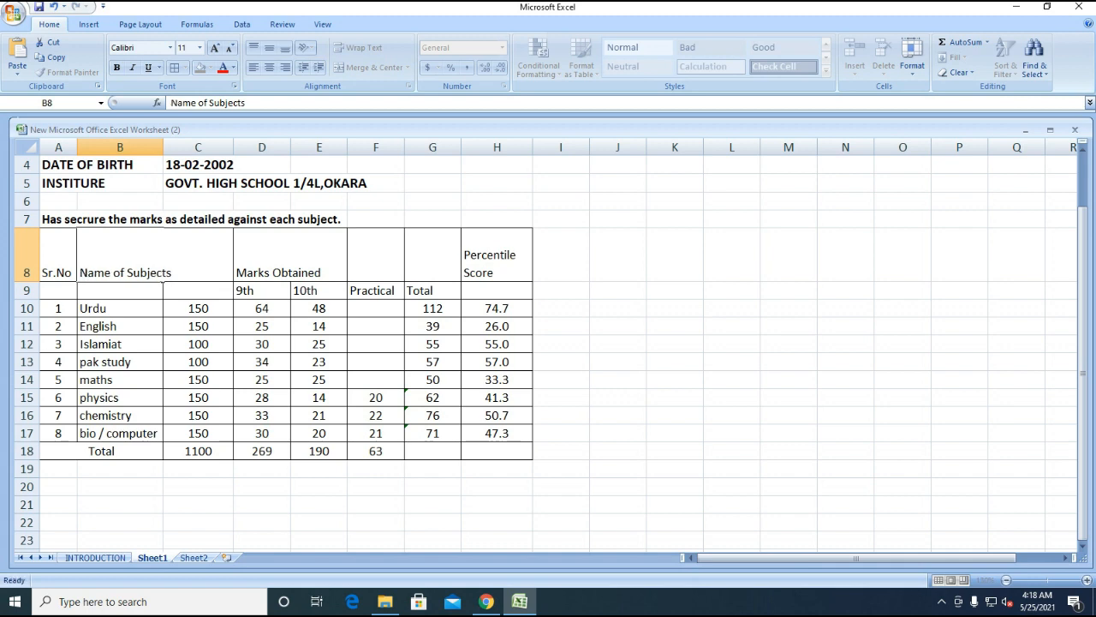
- Select the Marks Obtained heading cells D8:G8 above the marks columns
click(288, 274)
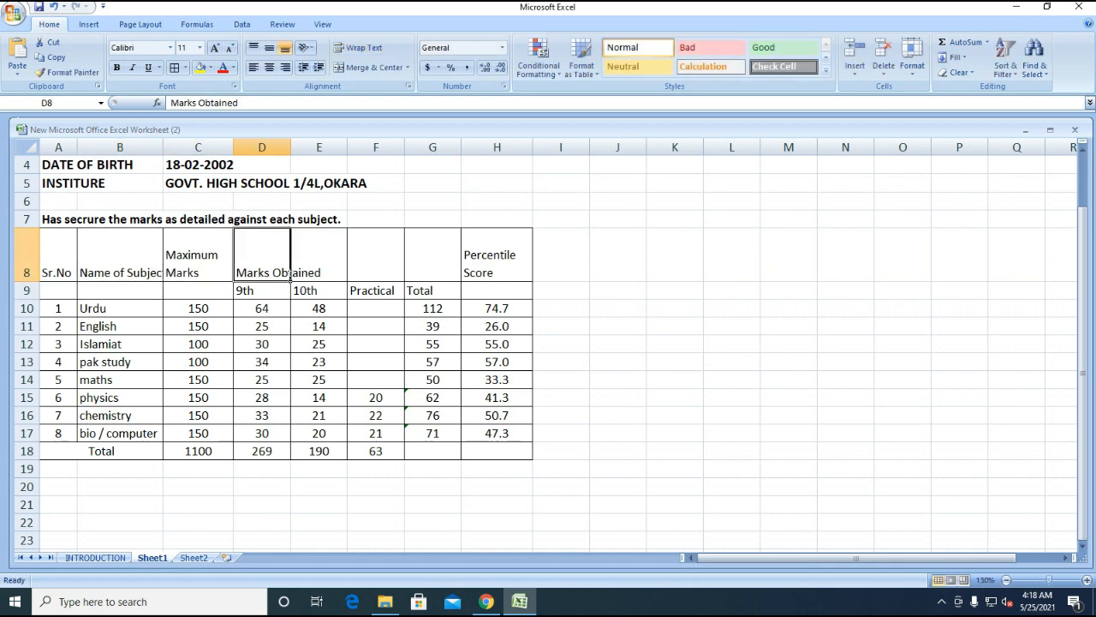
click(291, 274)
click(376, 257)
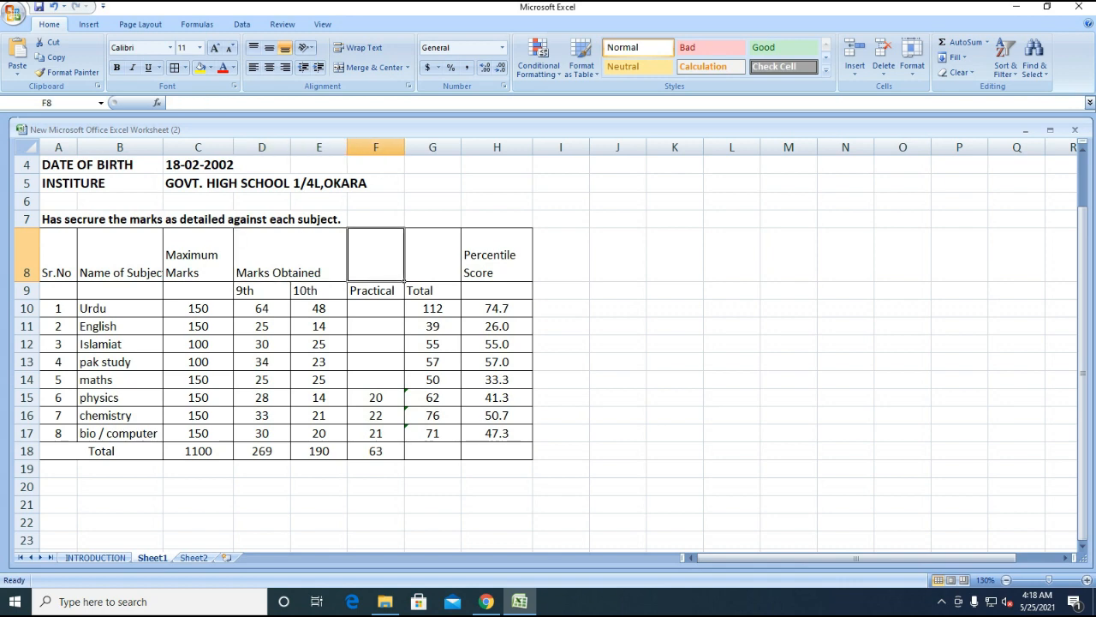
key(Right)
key(Left)
key(Left)
key(Left)
key(Right)
key(Right)
key(Right)
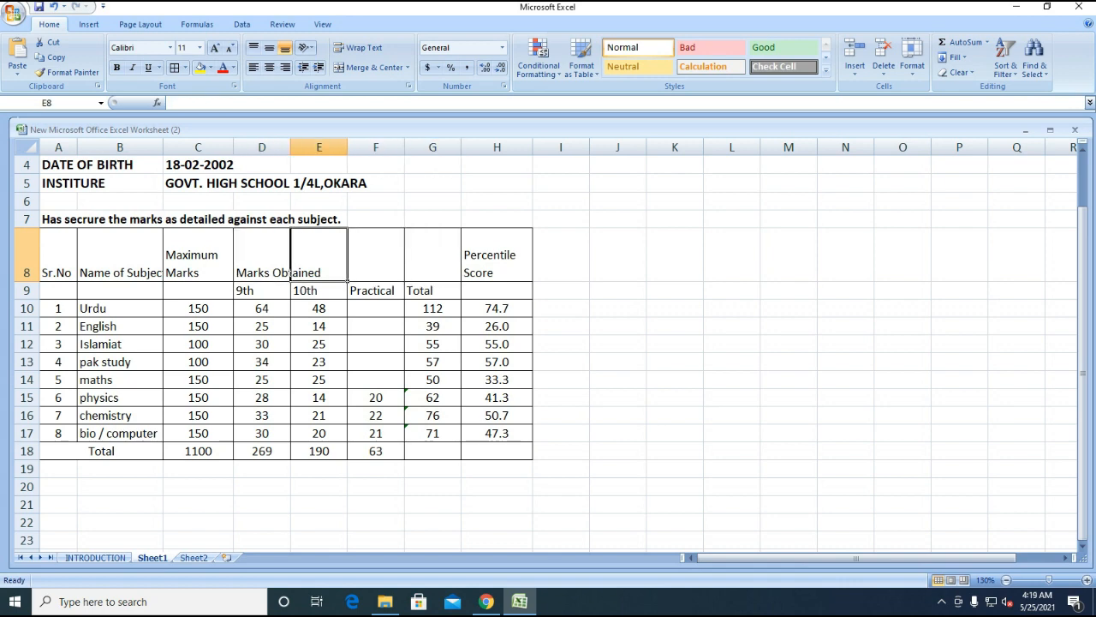
key(Left)
key(Left)
key(Left)
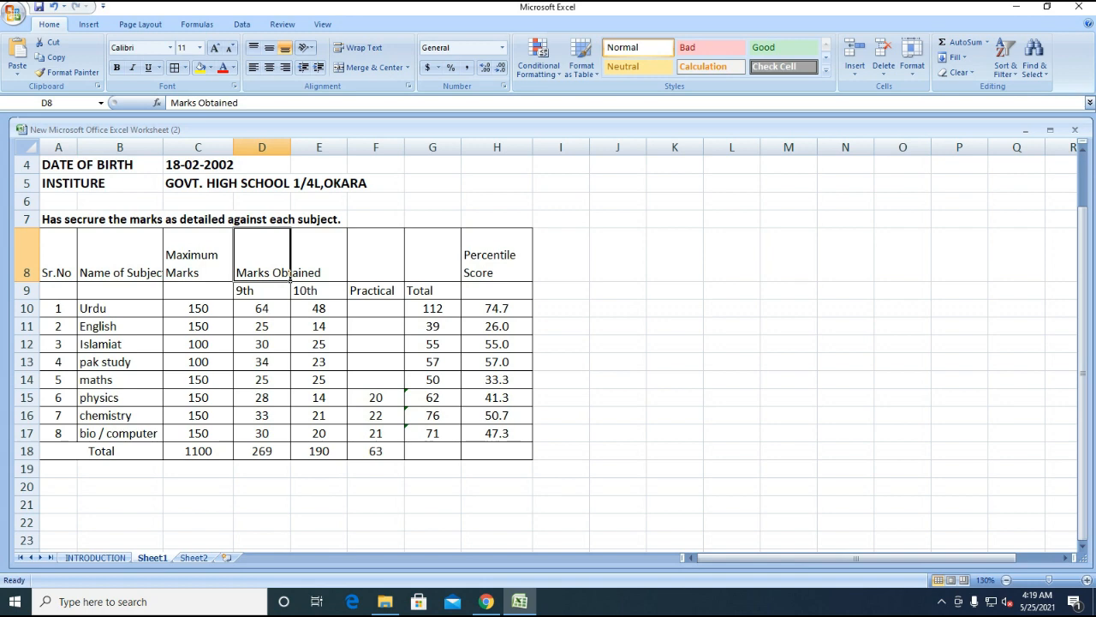
key(shift+Right)
key(shift+Right)
key(shift+Right)
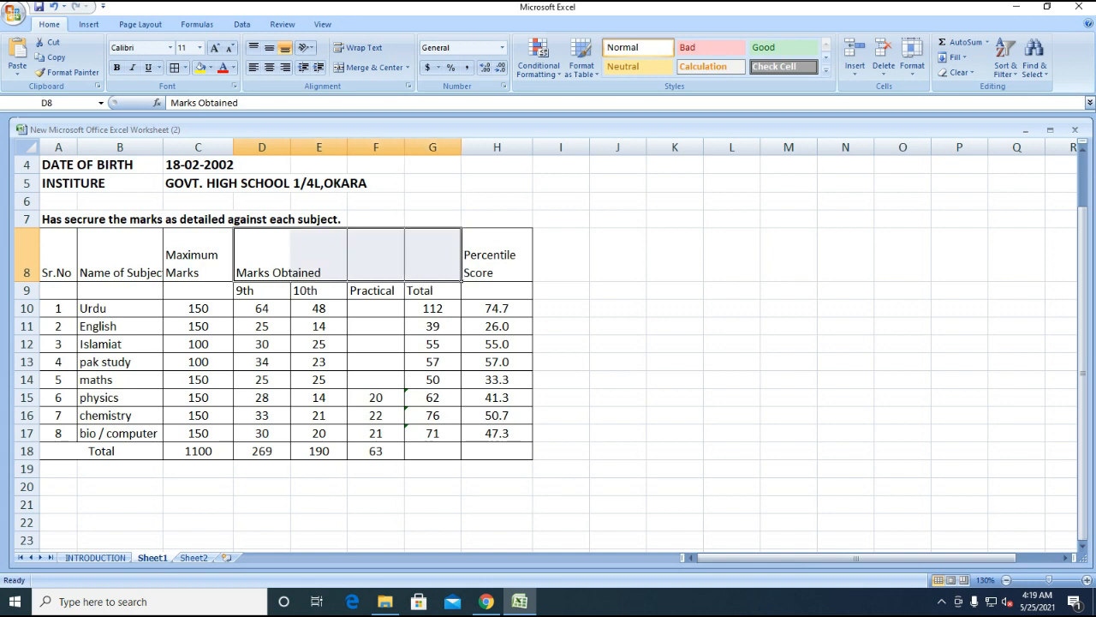
- Merge and centre Marks Obtained over D8:G8 and give A8:H18 a thick box border
click(368, 67)
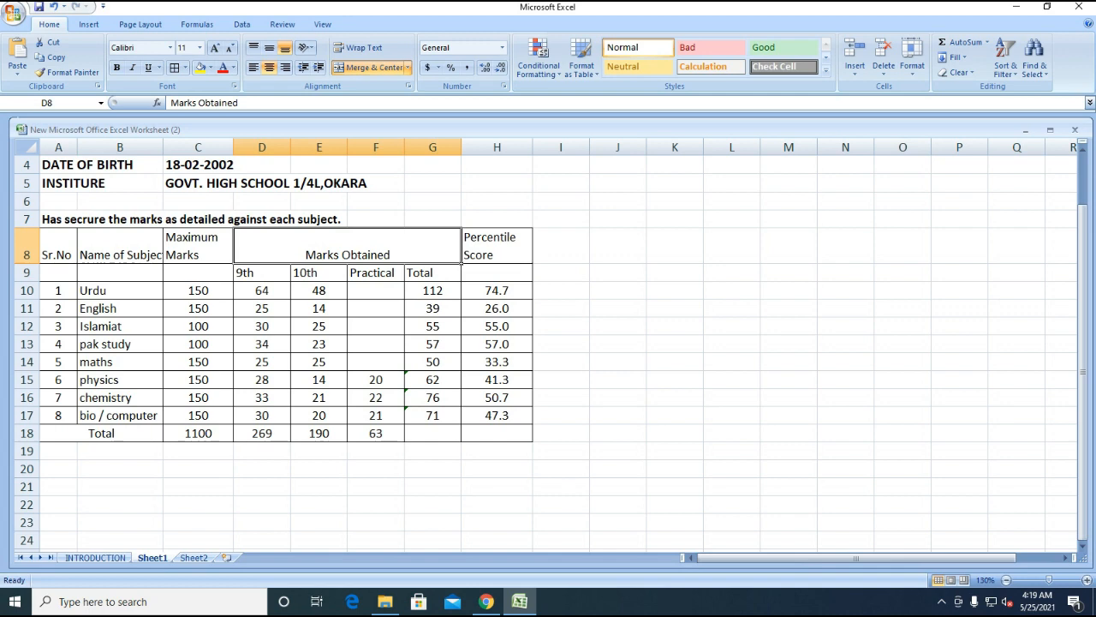
drag(58, 246, 496, 432)
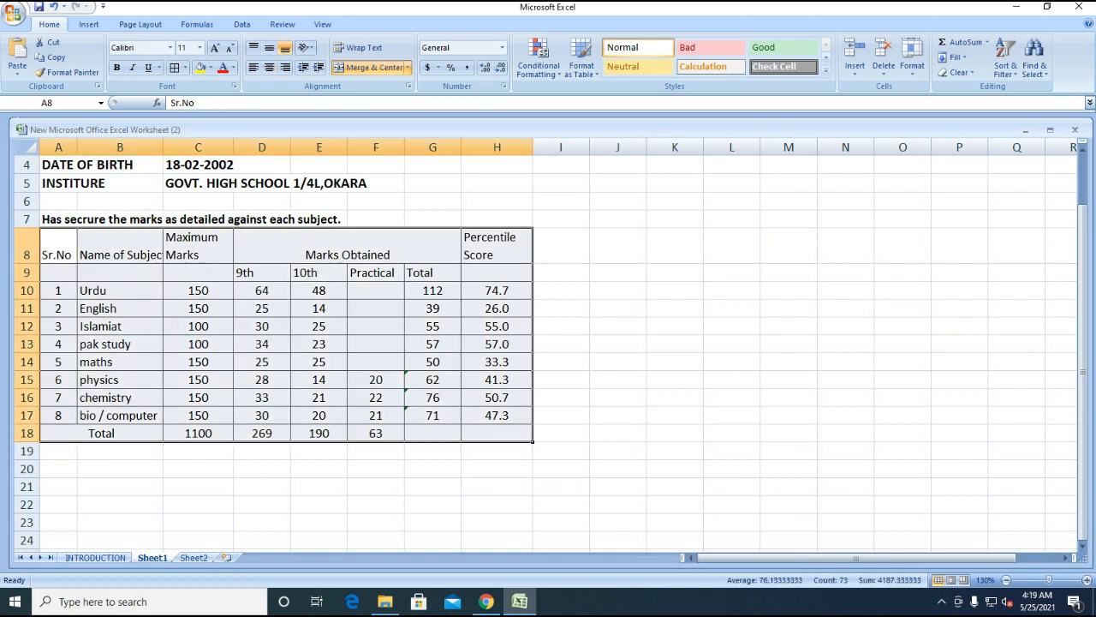
click(185, 68)
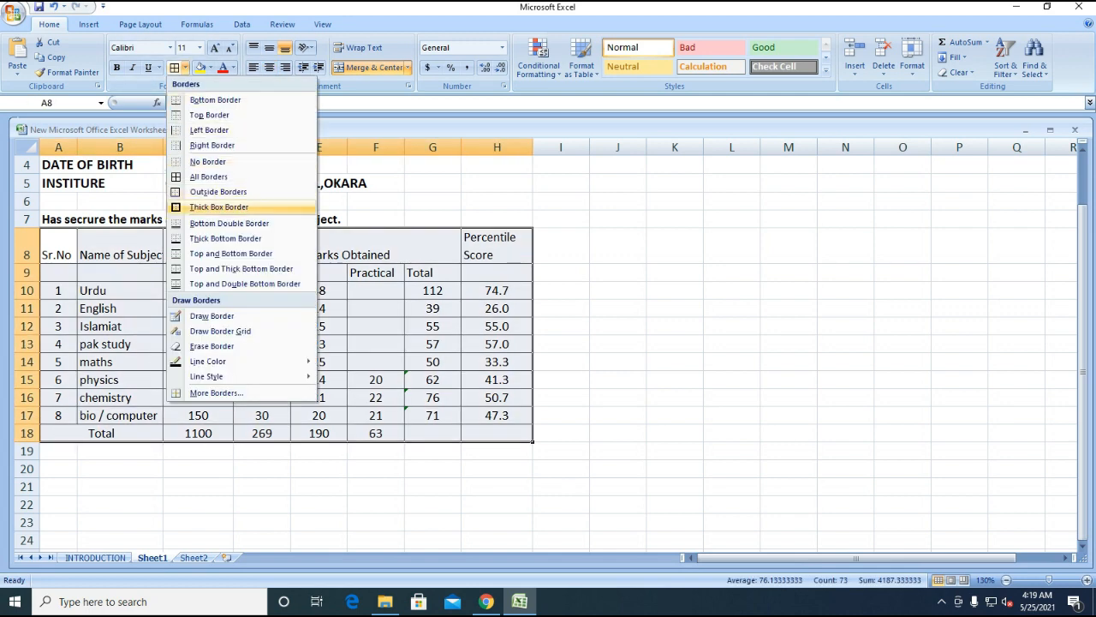
click(219, 208)
- Bold the Total cell and narrow column H to fit the percentile scores
click(112, 434)
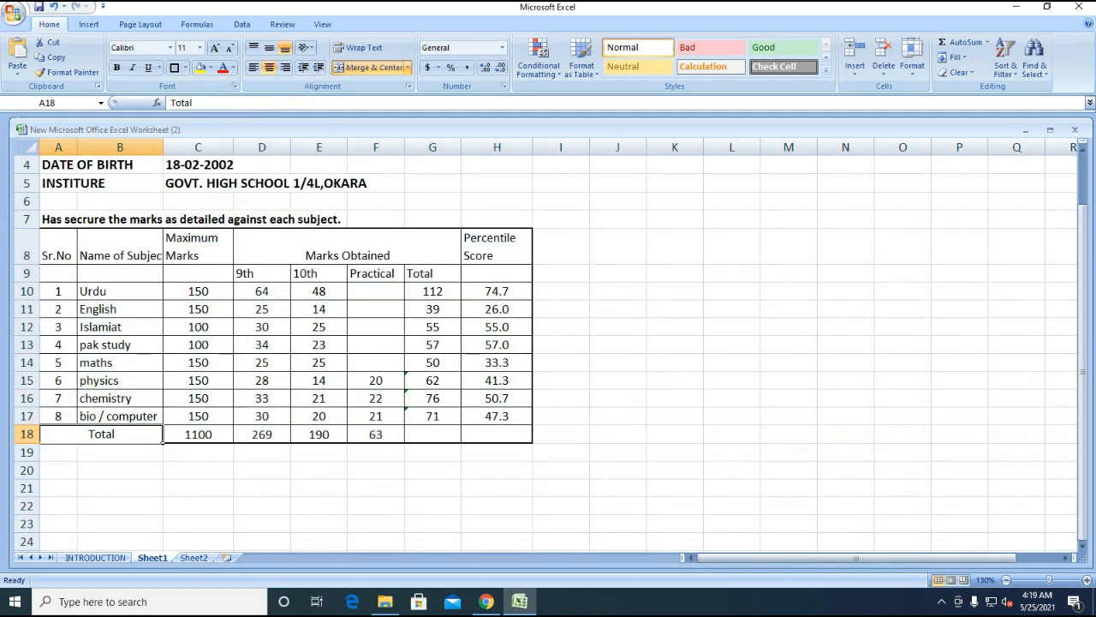
key(ctrl+b)
click(120, 488)
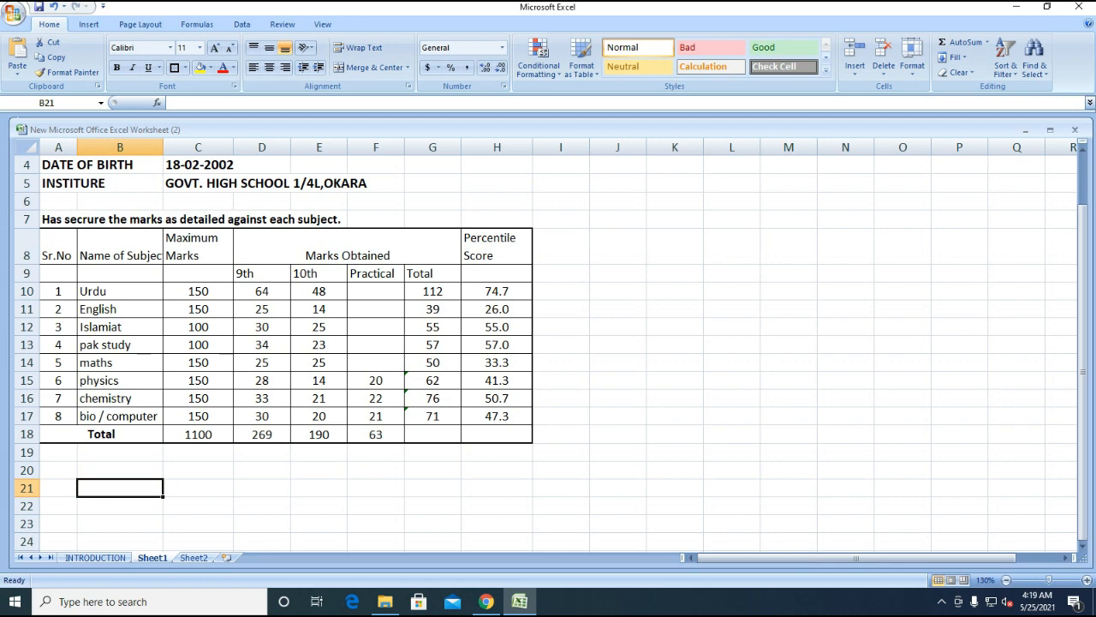
mouse_move(532, 147)
mouse_down()
mouse_move(507, 147)
mouse_move(520, 147)
mouse_up()
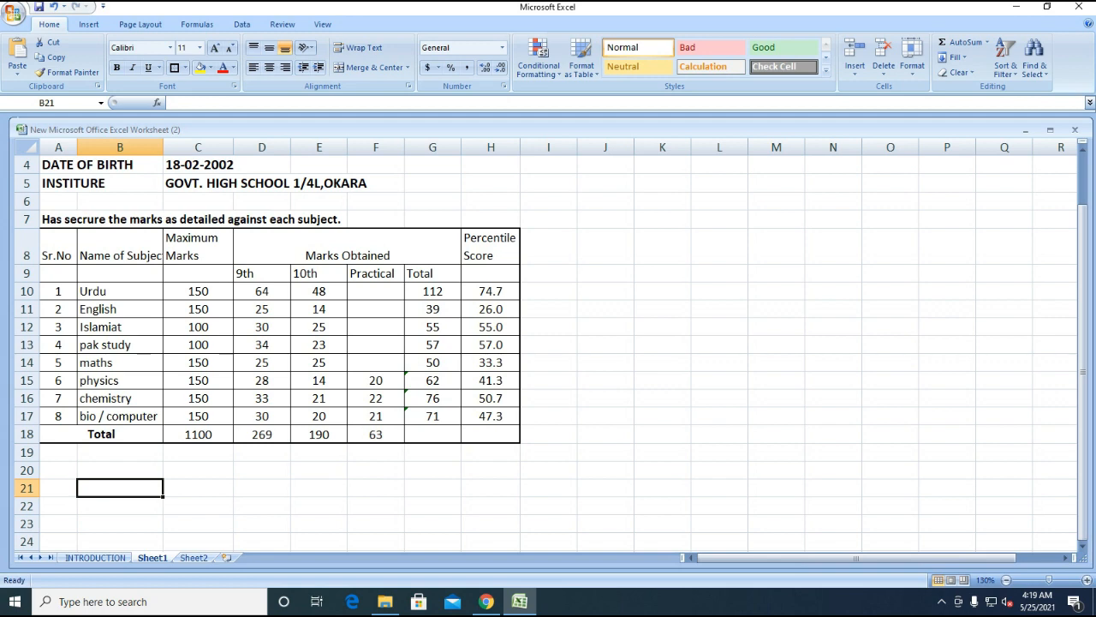
scroll(548, 343, up, 1)
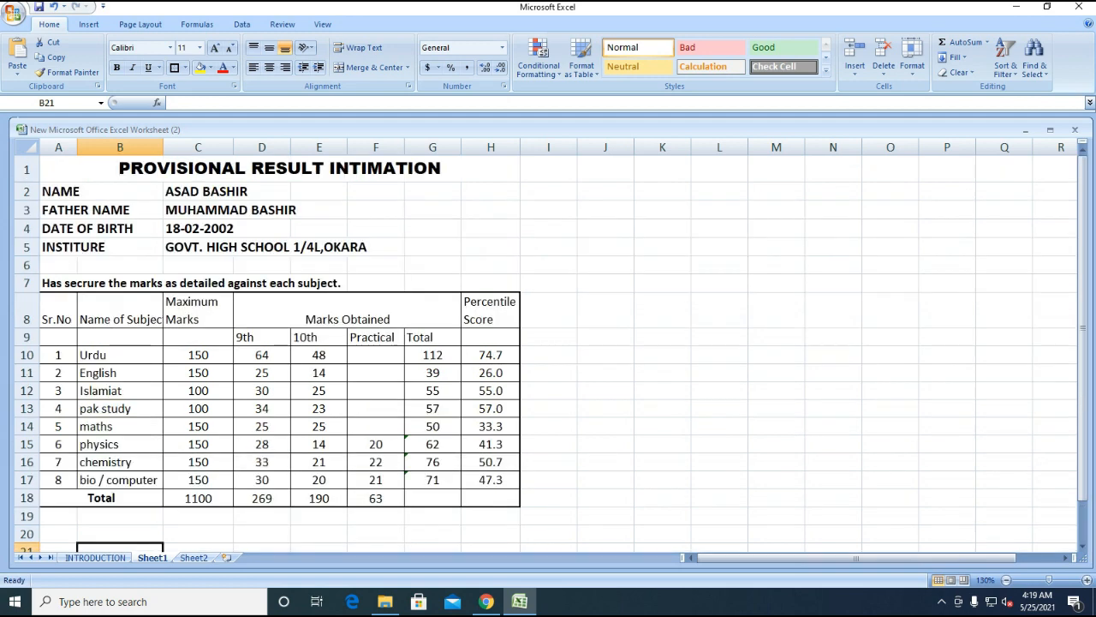